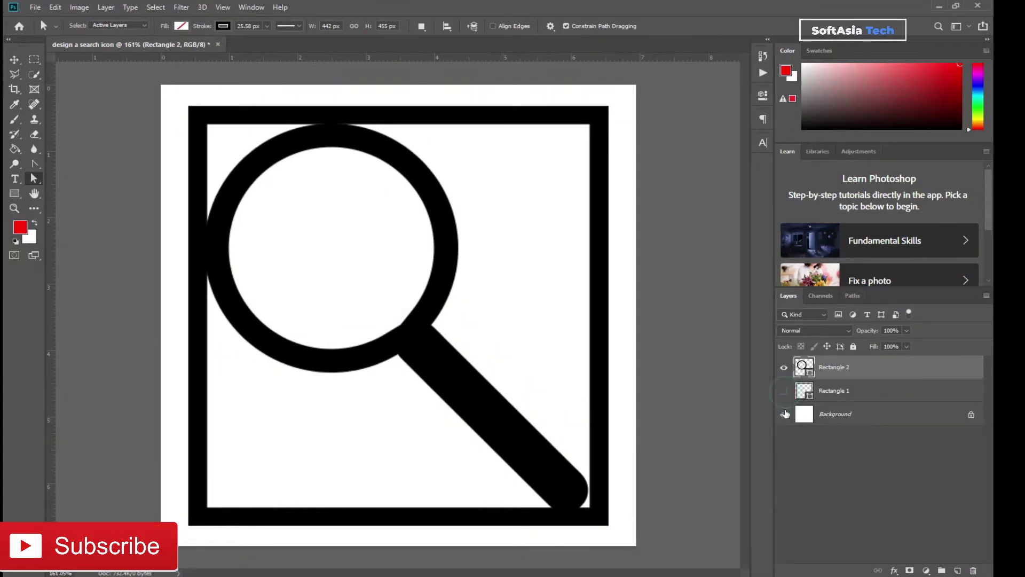
Hide the square frame layer Rectangle 1 and delete it
click(783, 391)
click(784, 414)
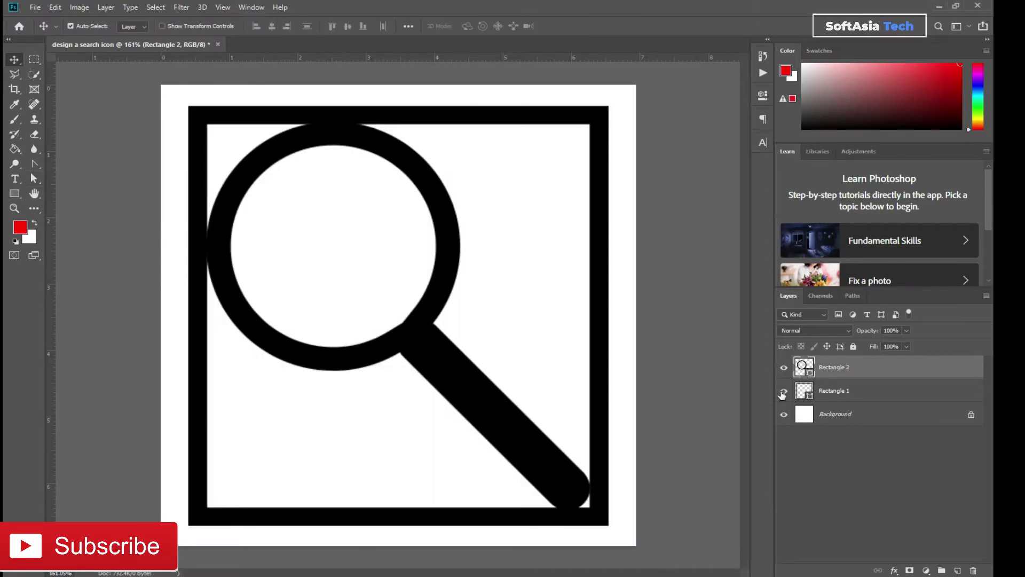
click(783, 390)
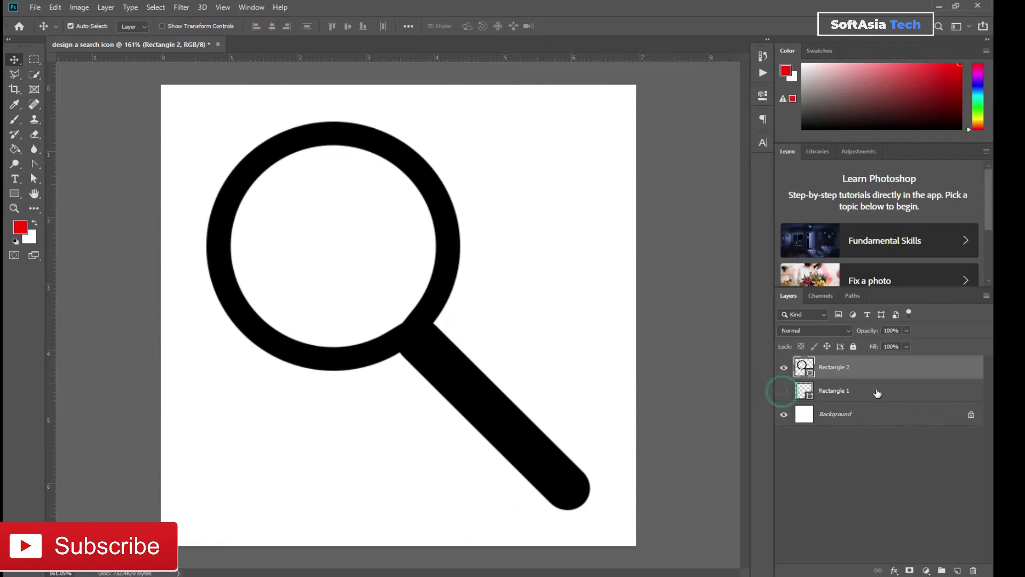
mouse_move(877, 393)
mouse_down()
mouse_move(877, 566)
mouse_move(972, 570)
mouse_up()
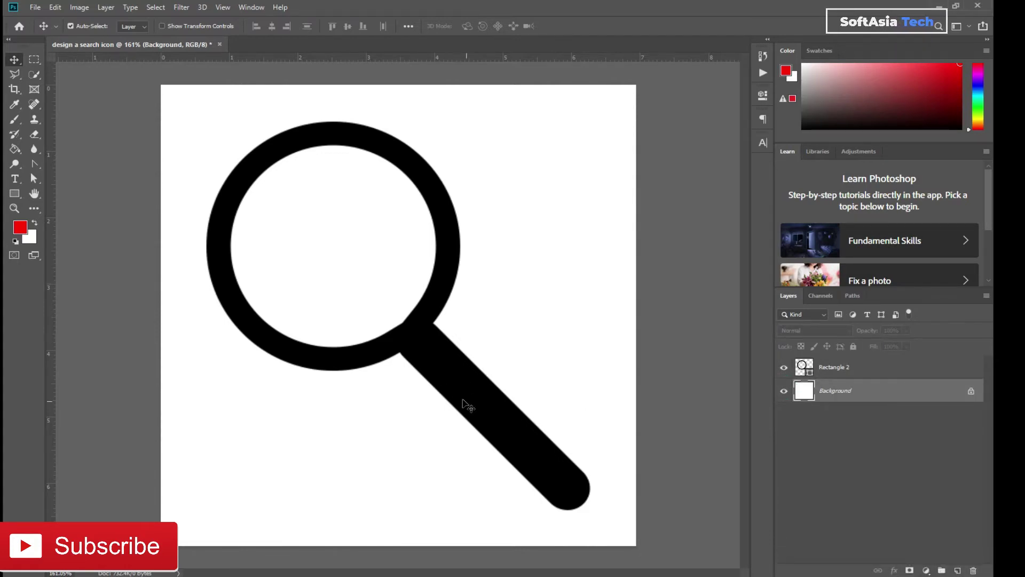
Duplicate the magnifier layer Rectangle 2 with Ctrl+J
click(871, 373)
key(ctrl)
key(ctrl+j)
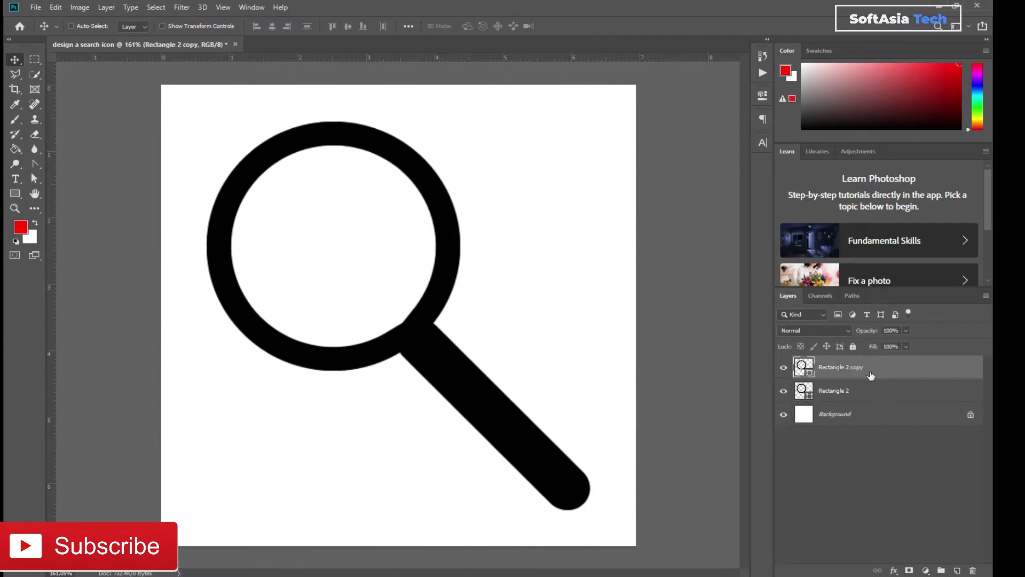
Hide the original Rectangle 2 so only Rectangle 2 copy is visible
click(783, 390)
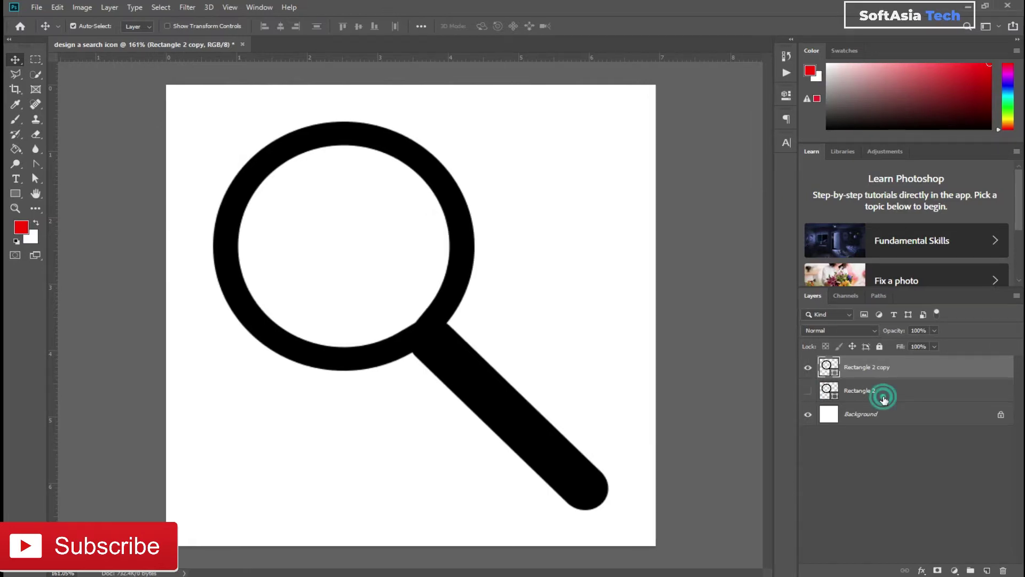
click(882, 398)
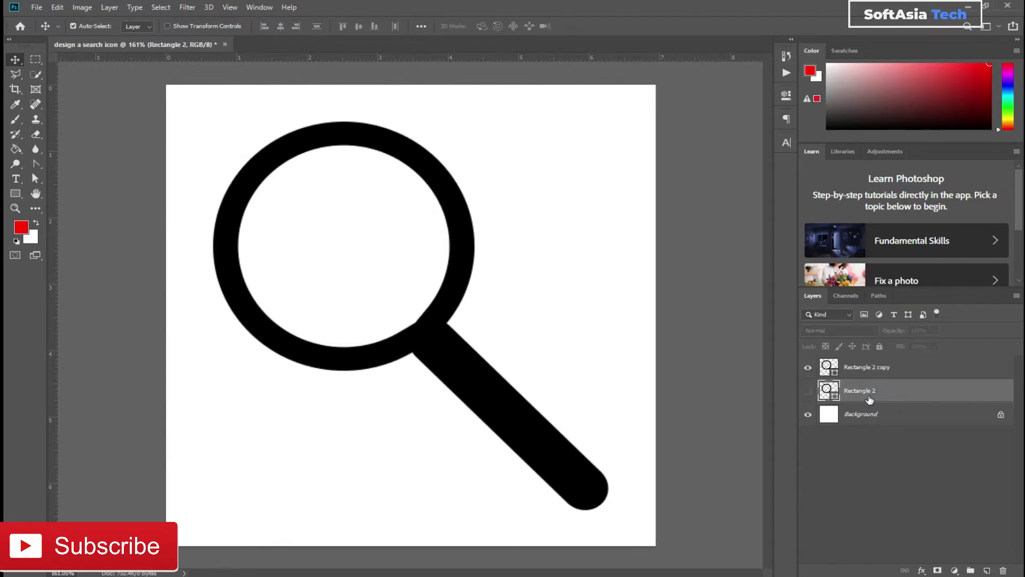
click(874, 377)
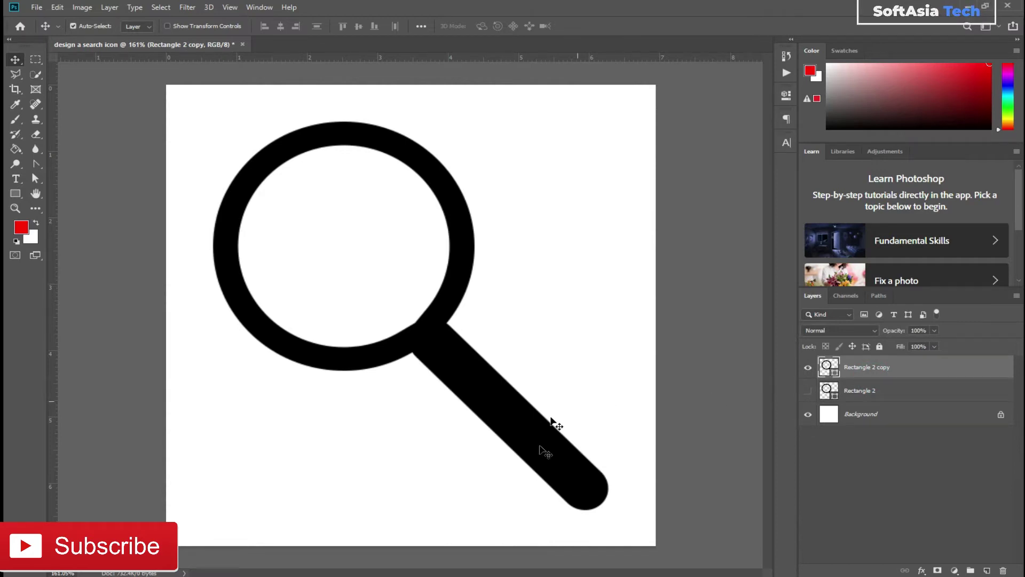
click(808, 367)
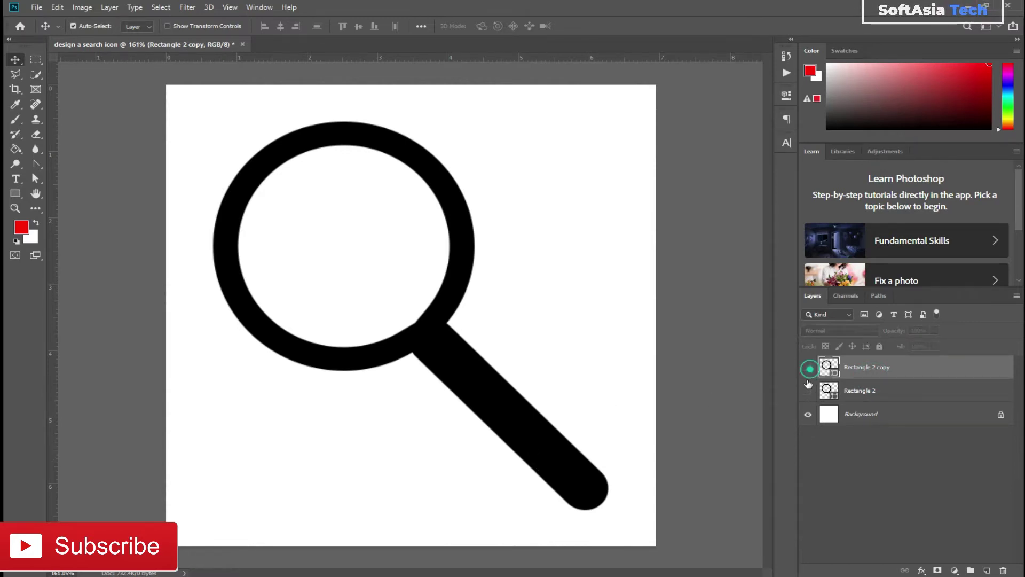
click(808, 391)
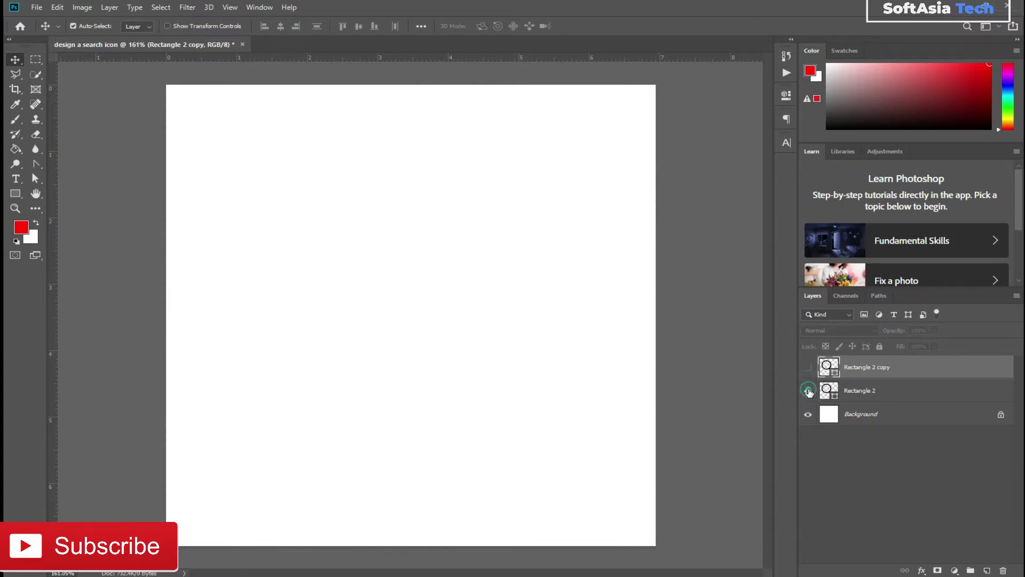
click(808, 391)
click(807, 367)
click(808, 390)
Draw a tall narrow rectangle inside the lens and round all its corners to 21 px
click(16, 195)
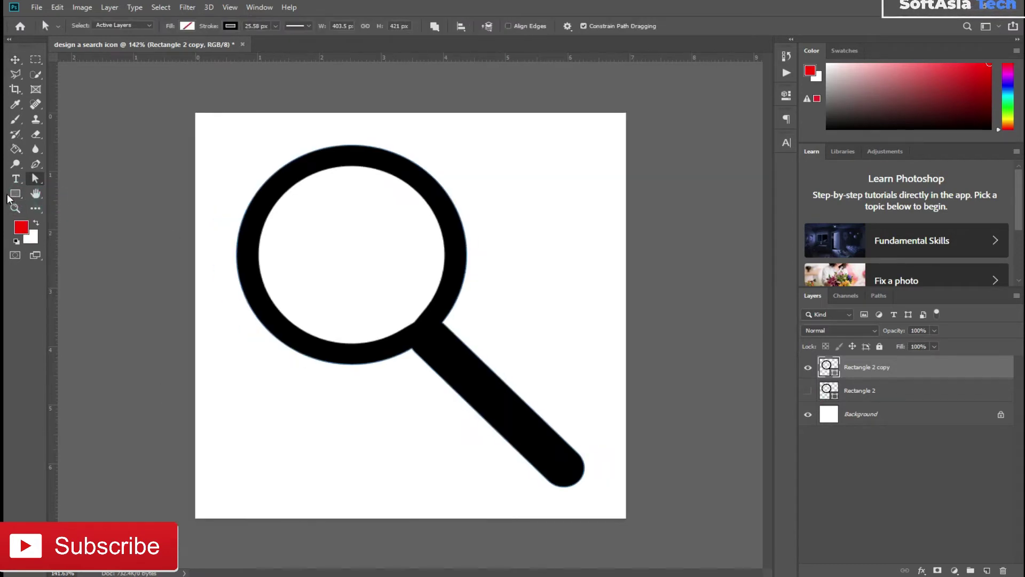
click(10, 196)
drag(352, 197, 395, 319)
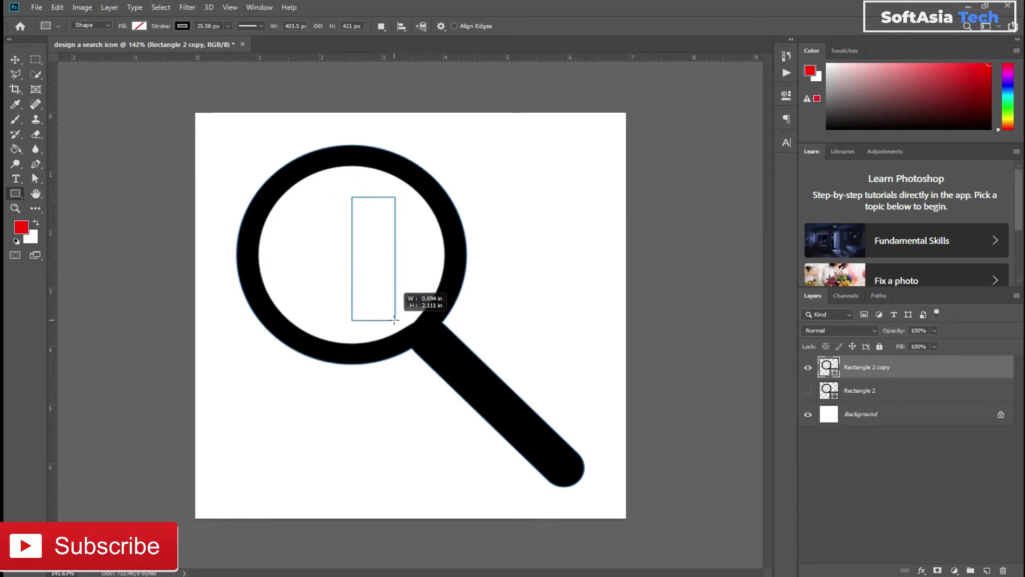
drag(395, 319, 388, 321)
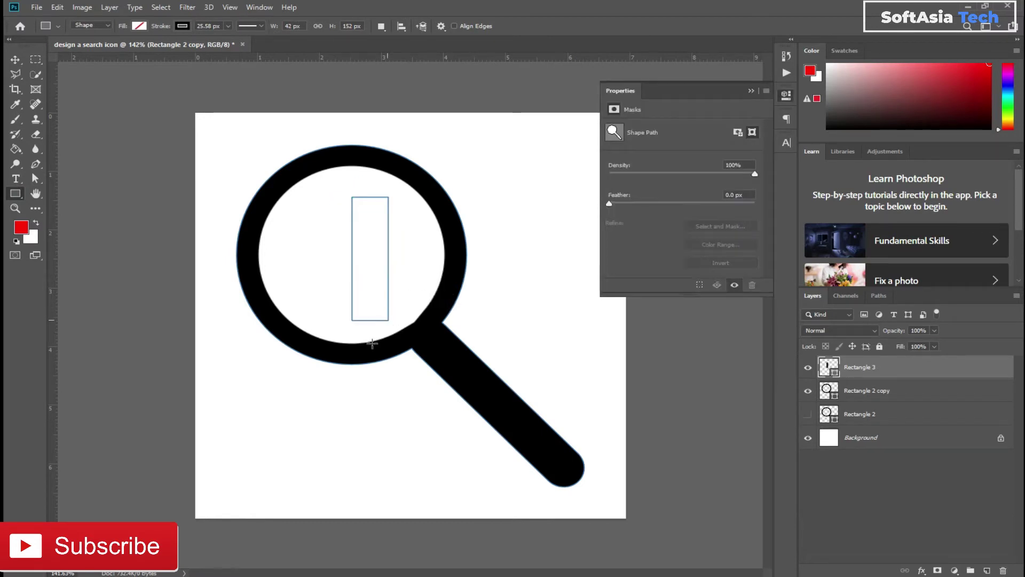
click(641, 205)
text(21)
key(Return)
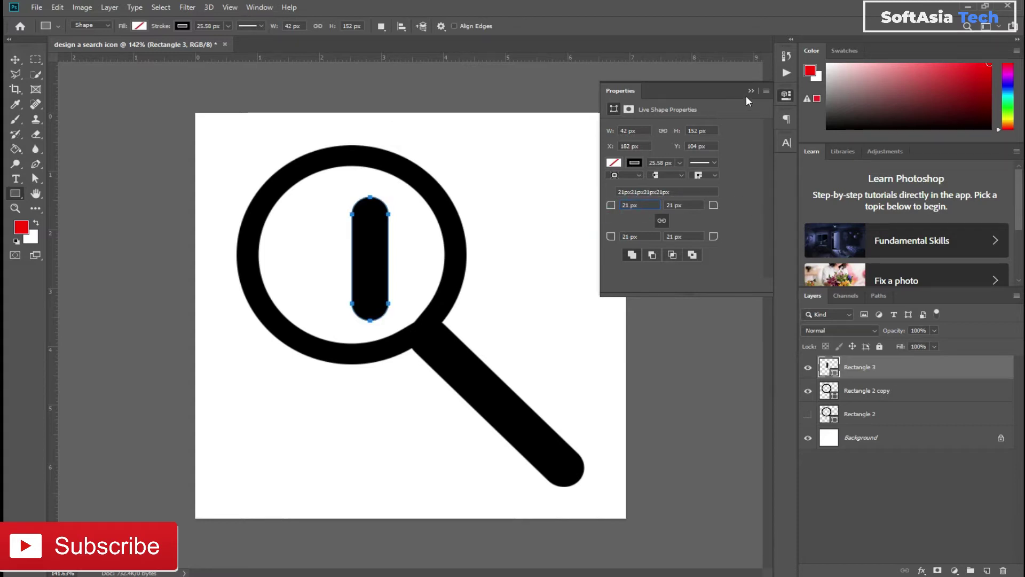
click(751, 91)
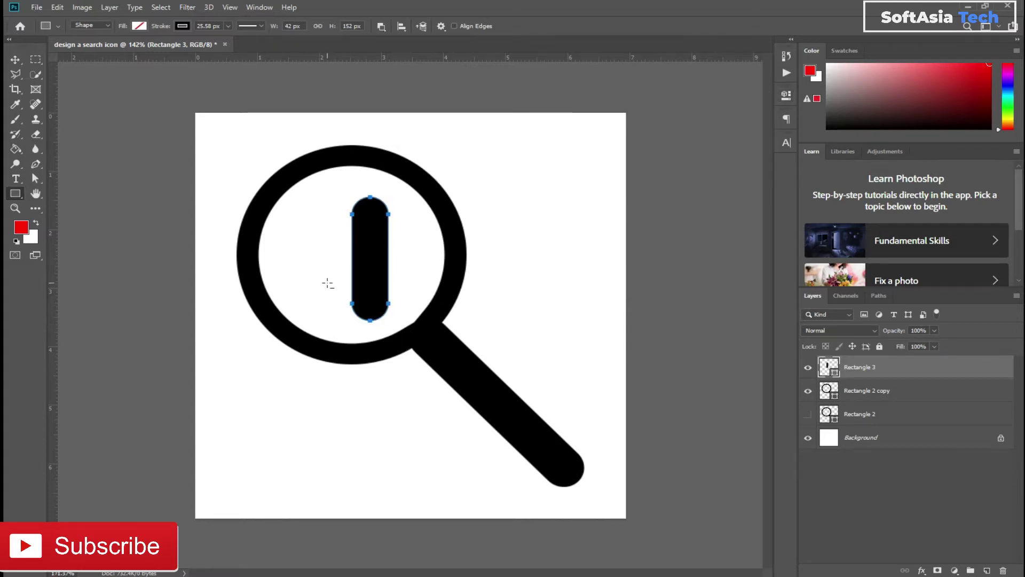
scroll(326, 282, up, 3)
Move the rounded bar down across the lens's lower rim and zoom in on it
key(ctrl+t)
mouse_move(356, 236)
mouse_down()
mouse_move(339, 366)
mouse_move(327, 364)
mouse_up()
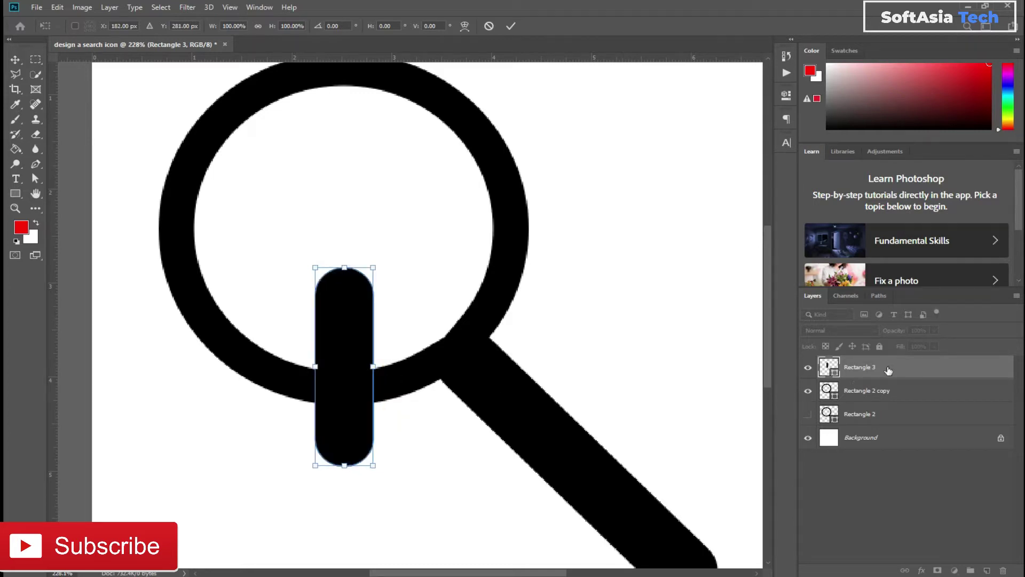
key(Return)
key(u)
scroll(314, 374, up, 1)
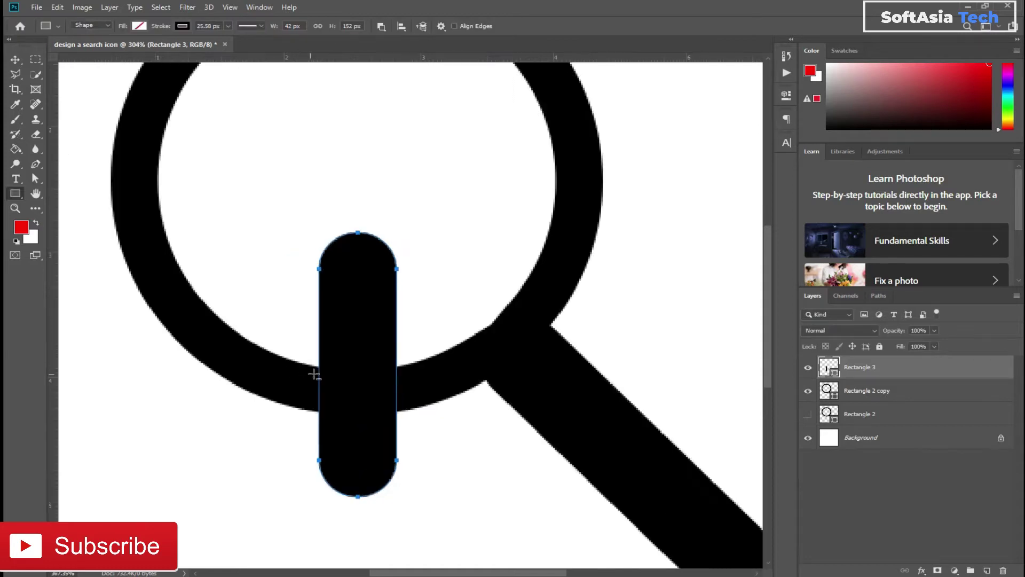
scroll(314, 374, up, 1)
scroll(314, 374, up, 1)
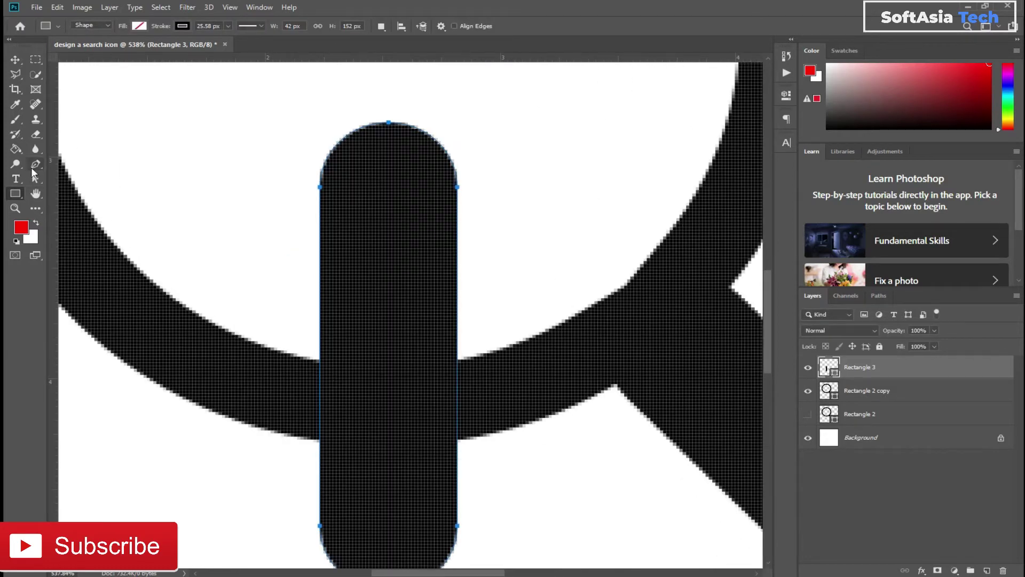
key(ctrl+t)
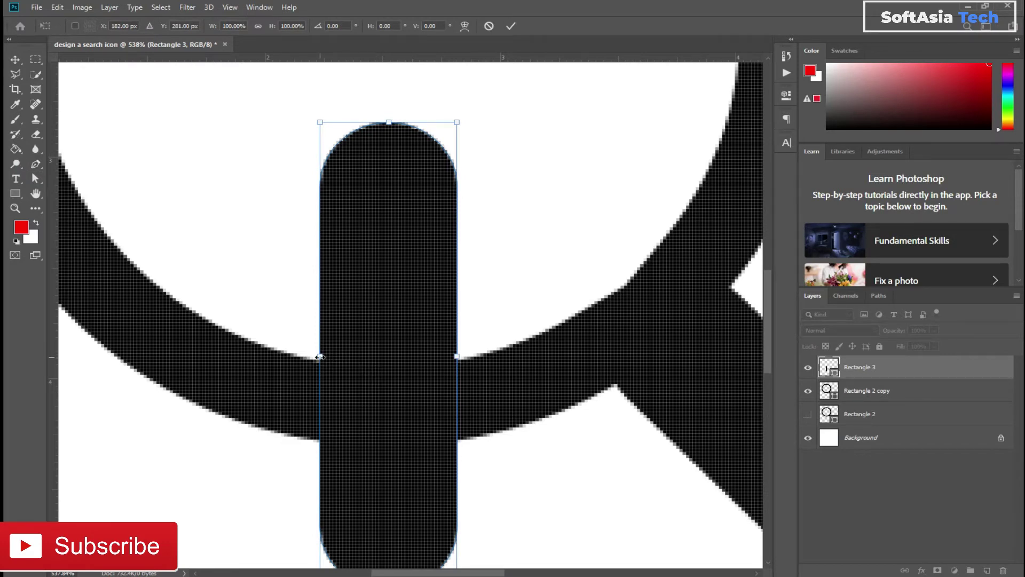
key(Return)
key(p)
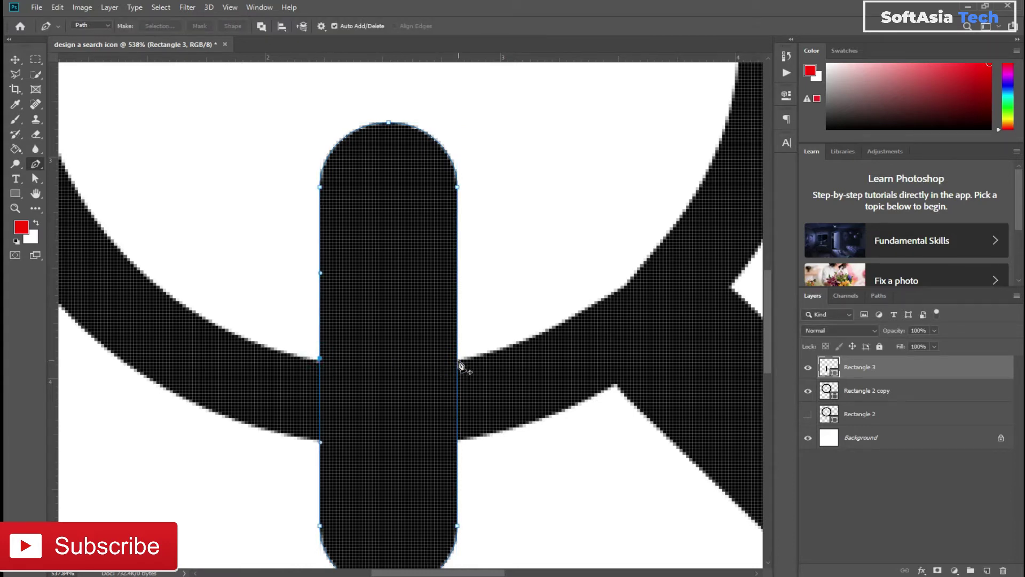
Add an anchor on the bar's right edge and nudge its top and bottom anchors left
click(457, 359)
key(a)
drag(291, 134, 509, 240)
drag(271, 101, 495, 243)
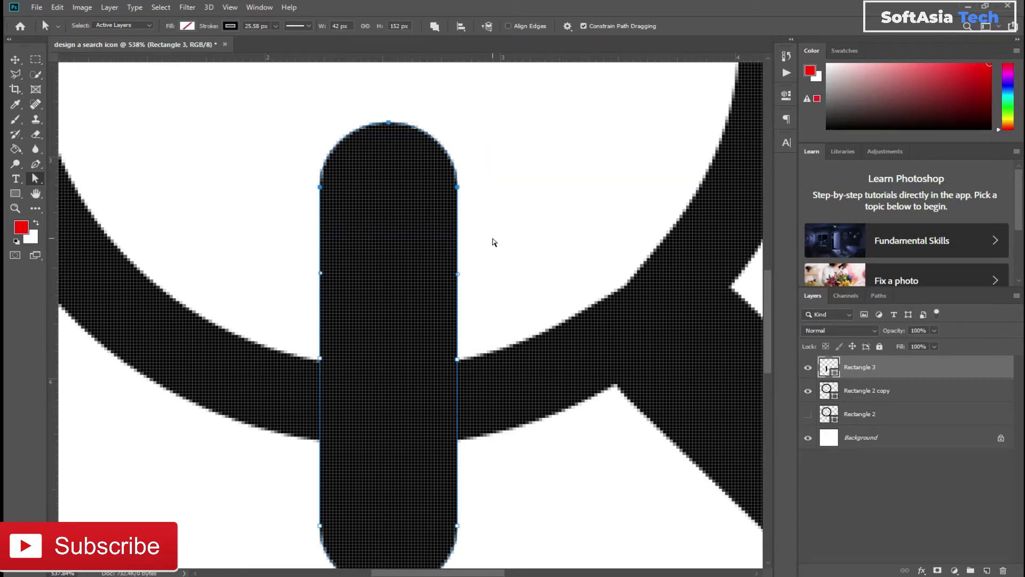
key(Left)
key(Left)
key(Left)
key(Left)
key(Left)
key(Left)
key(Left)
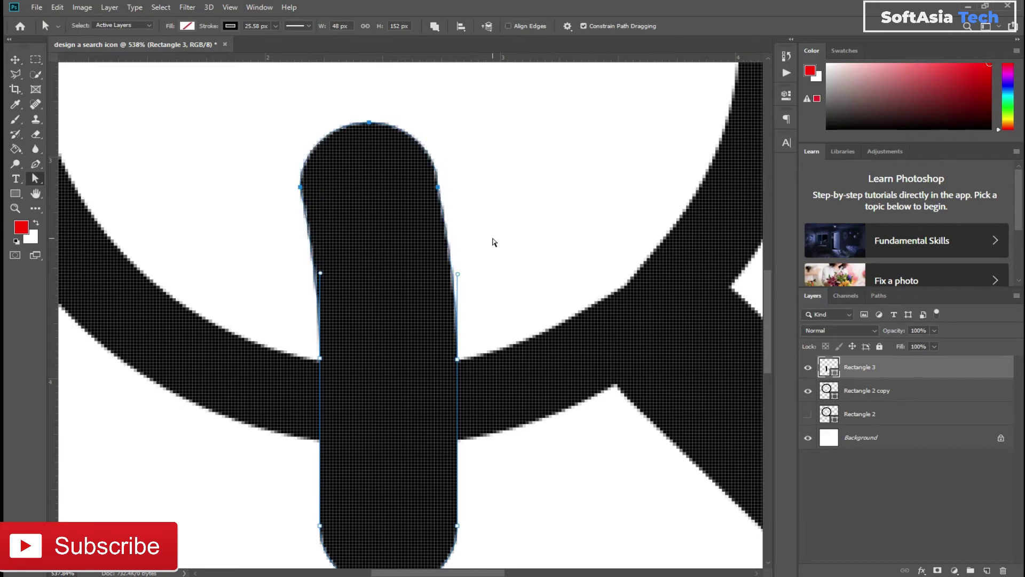
drag(497, 235, 512, 115)
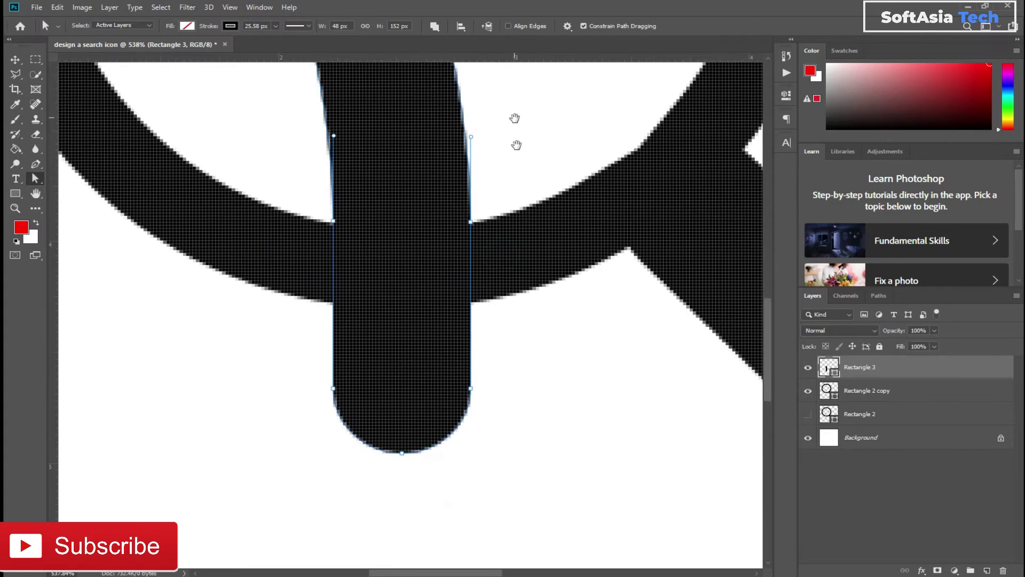
drag(283, 347, 602, 526)
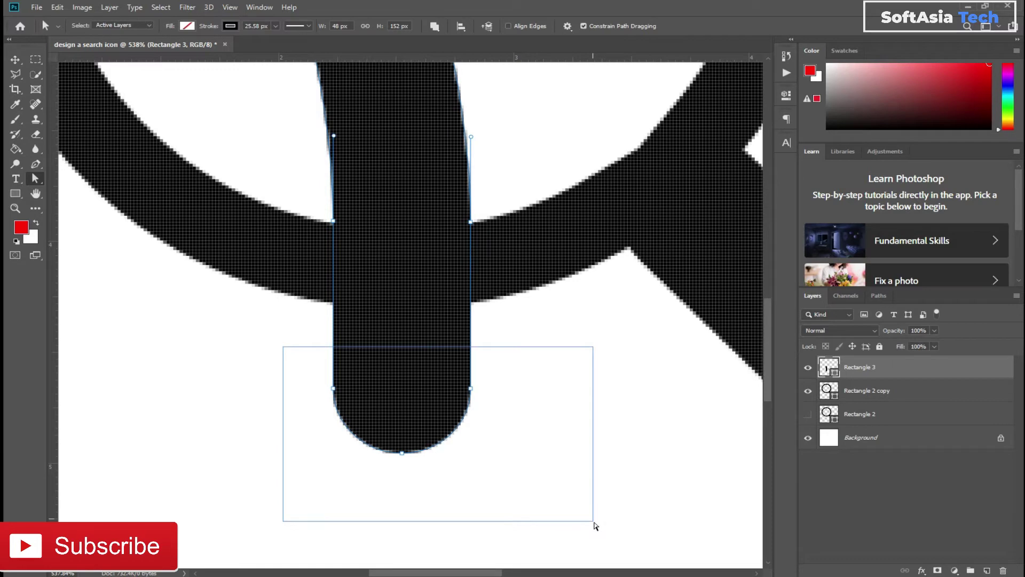
key(Left)
key(Left)
key(Left)
key(Left)
key(Left)
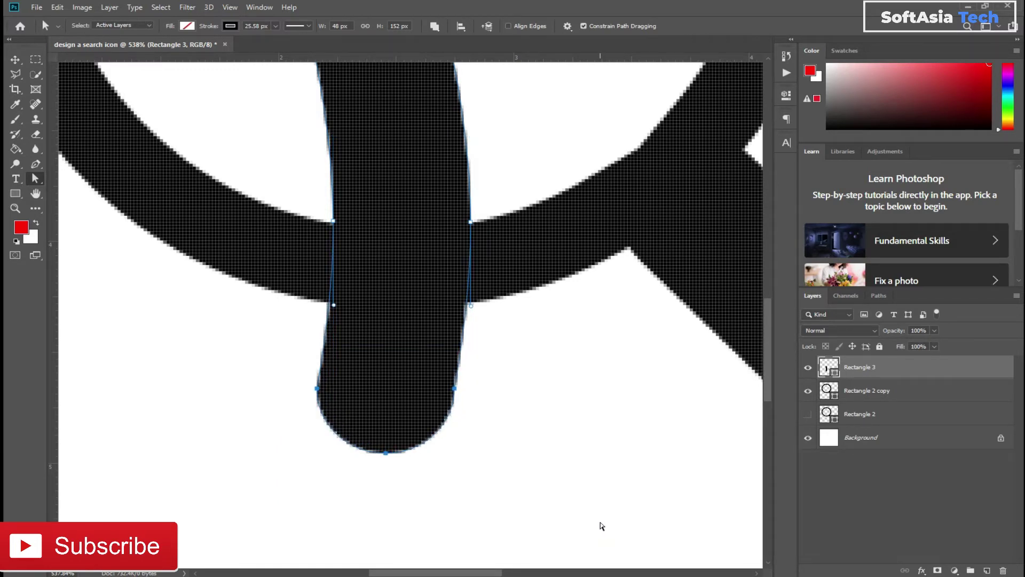
key(Left)
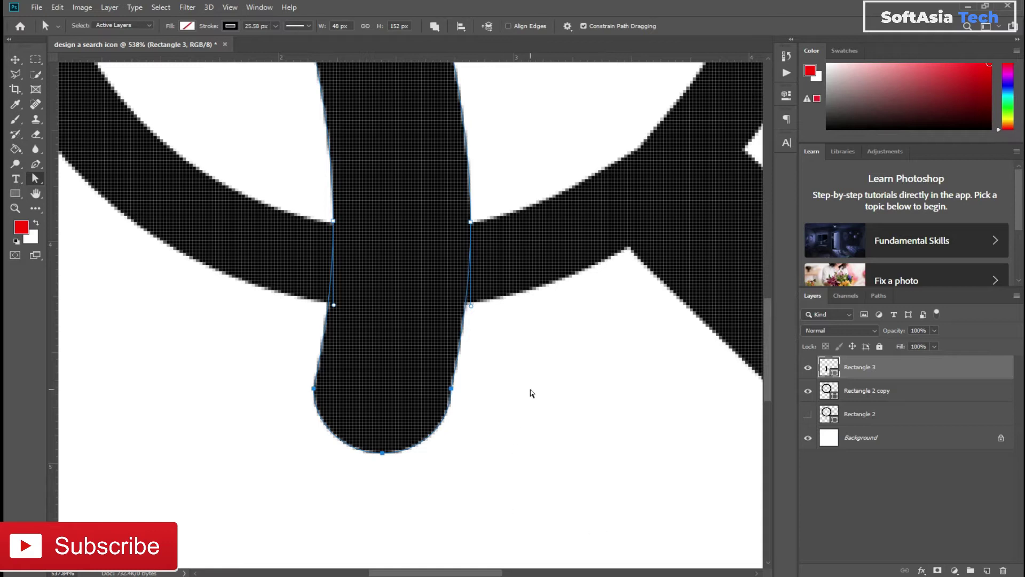
Drag the top-right anchor's handle to curve the bar's upper right edge
scroll(531, 392, down, 2)
scroll(533, 392, down, 1)
scroll(533, 393, down, 1)
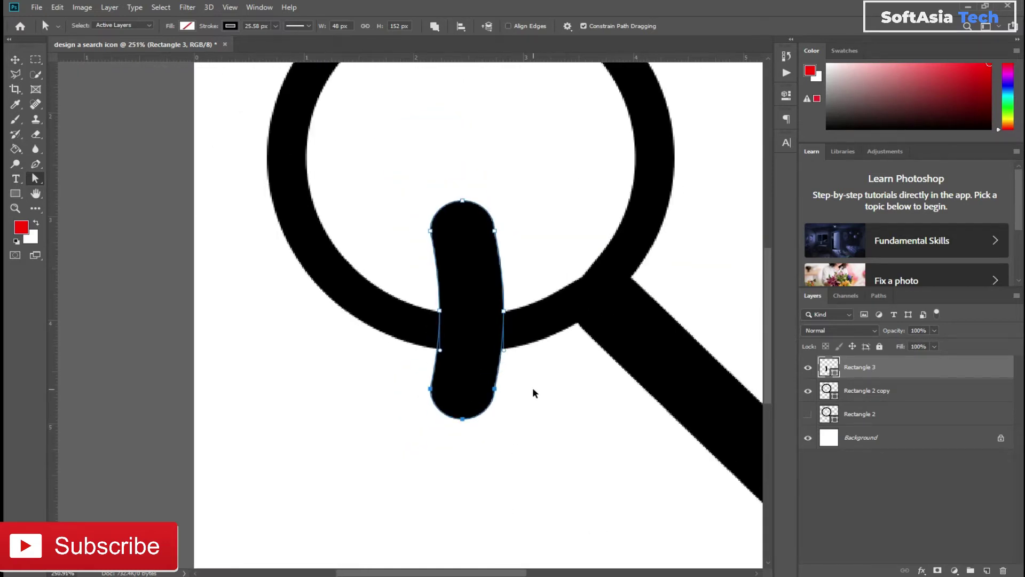
scroll(504, 224, up, 2)
scroll(501, 195, up, 2)
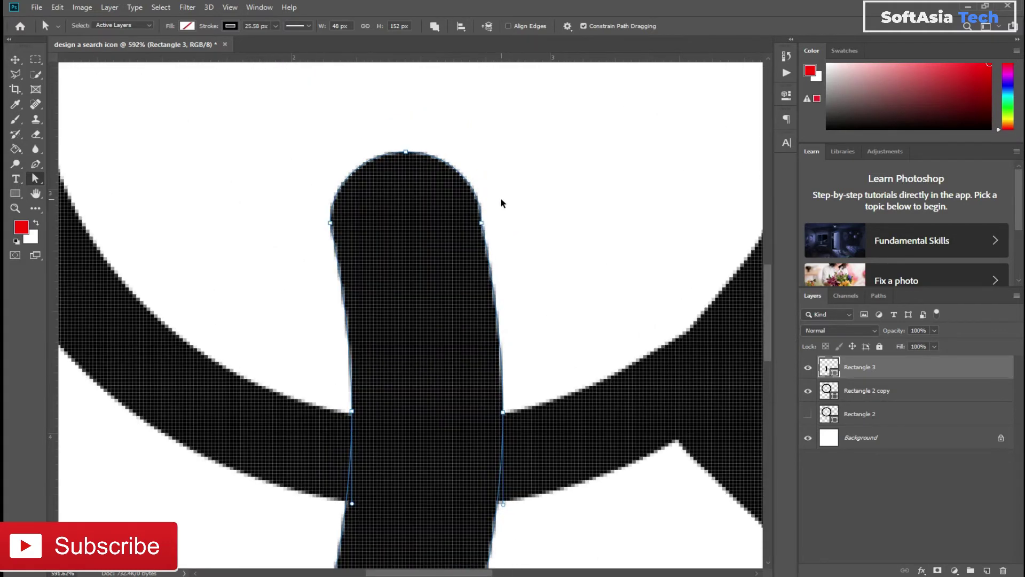
scroll(480, 213, up, 1)
drag(449, 213, 534, 267)
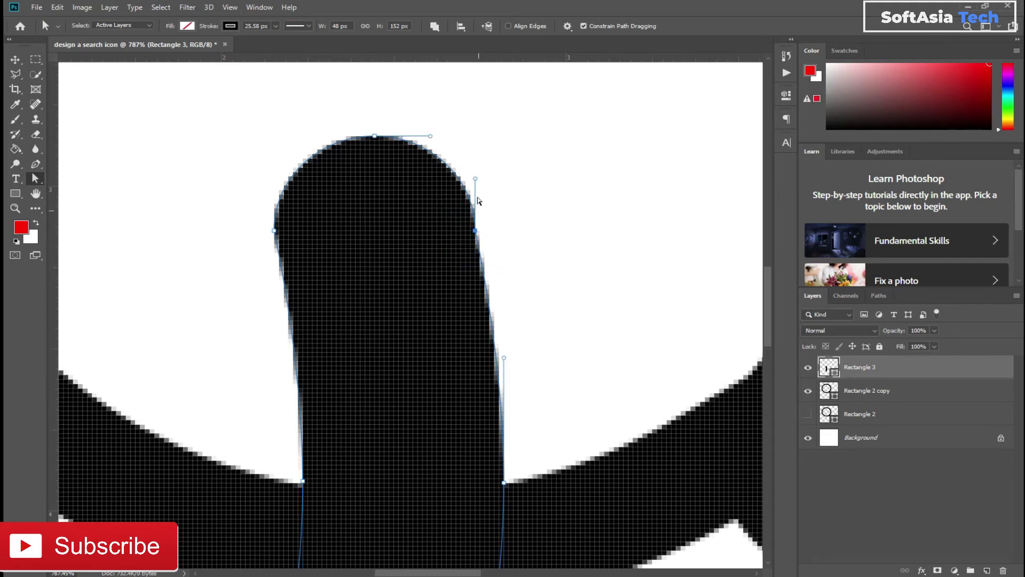
drag(475, 231, 490, 226)
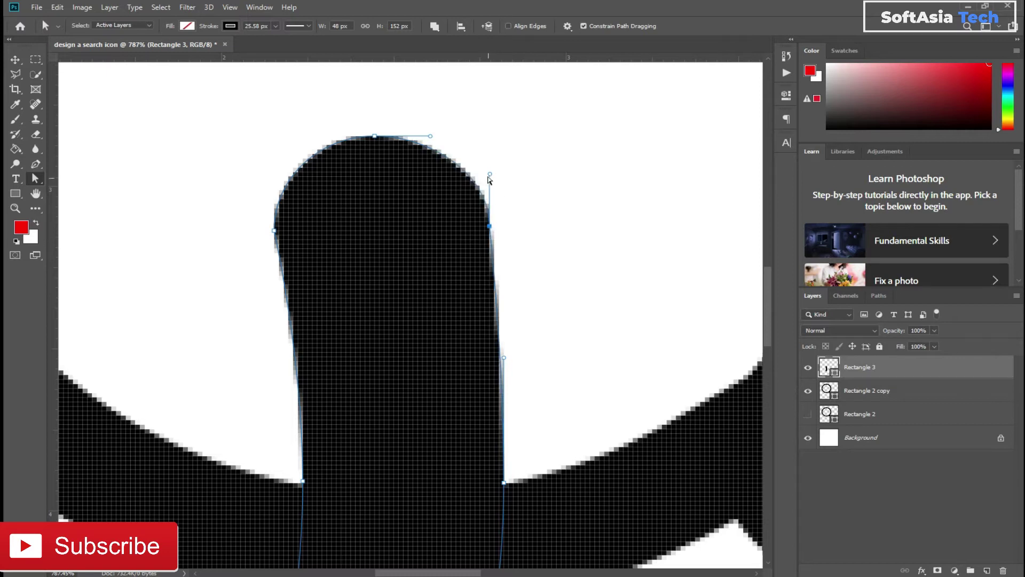
drag(490, 175, 482, 175)
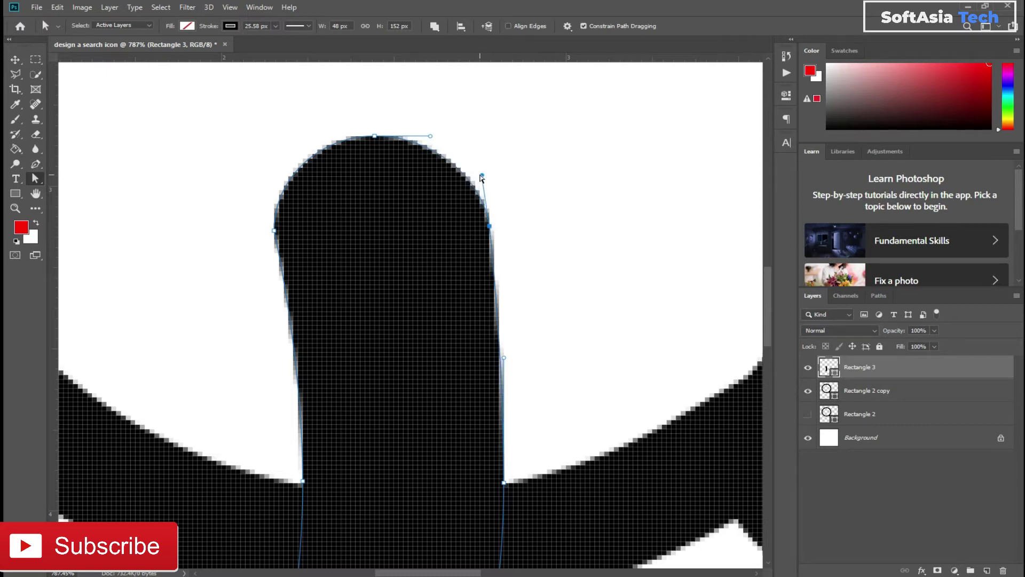
Adjust the lower-right and left-edge anchors and handles to bend the bar
scroll(457, 278, down, 5)
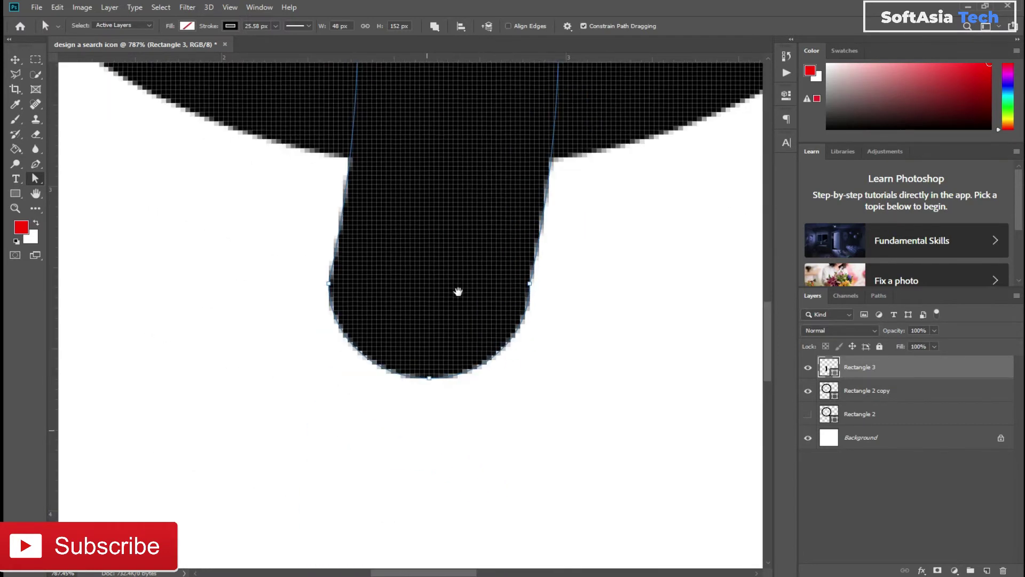
click(468, 267)
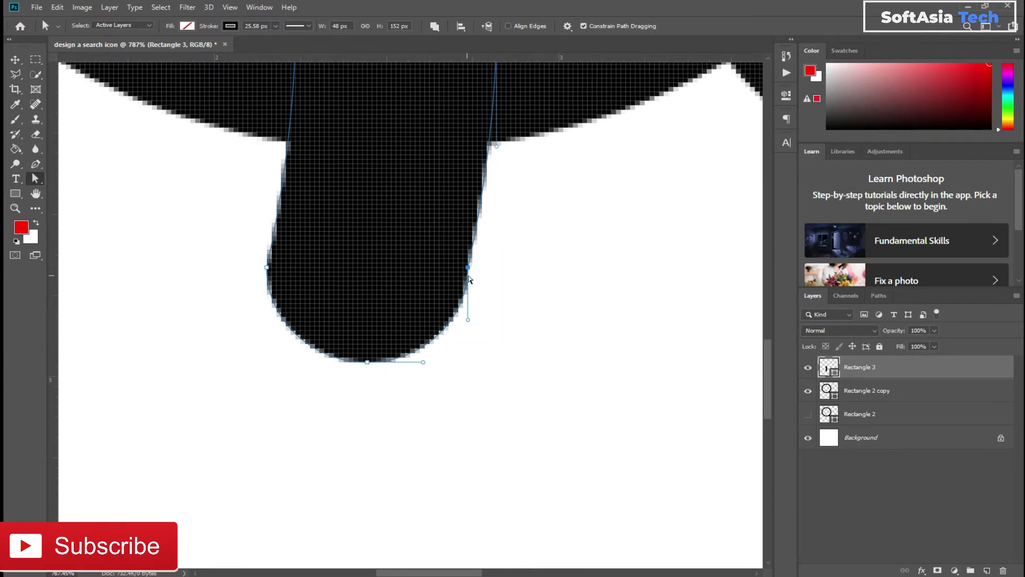
drag(467, 267, 477, 276)
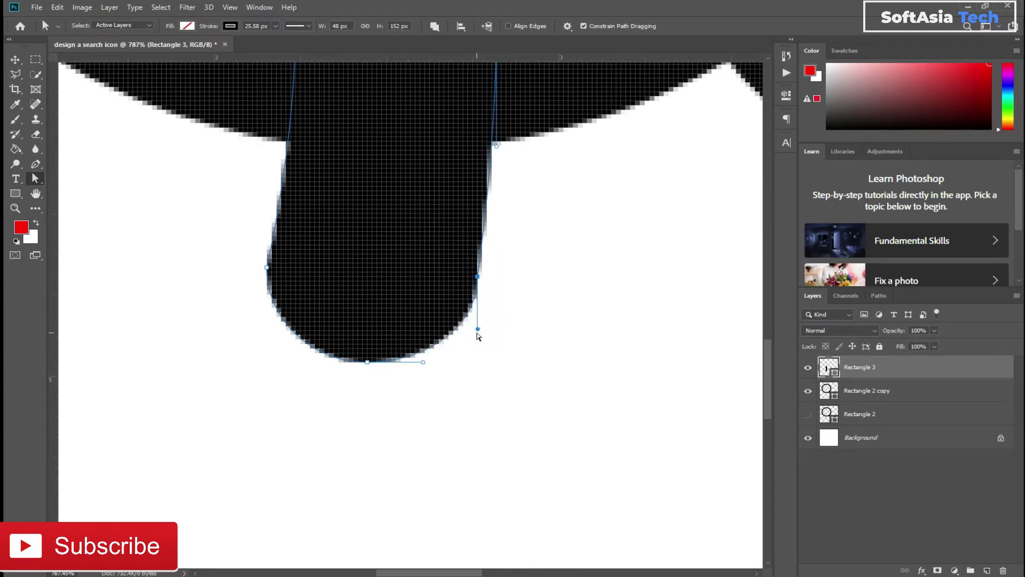
drag(477, 330, 463, 326)
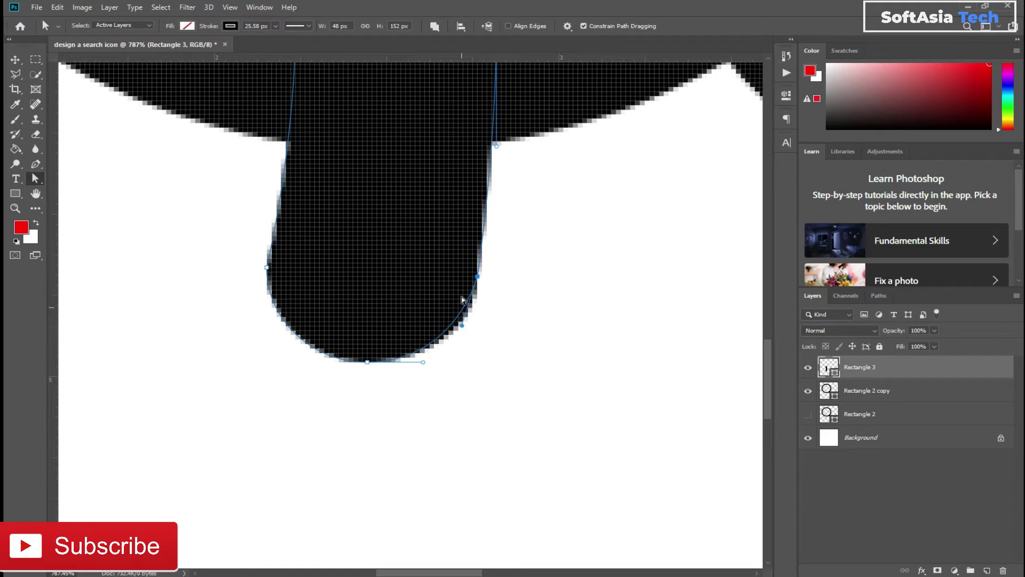
drag(463, 326, 470, 330)
drag(479, 277, 482, 287)
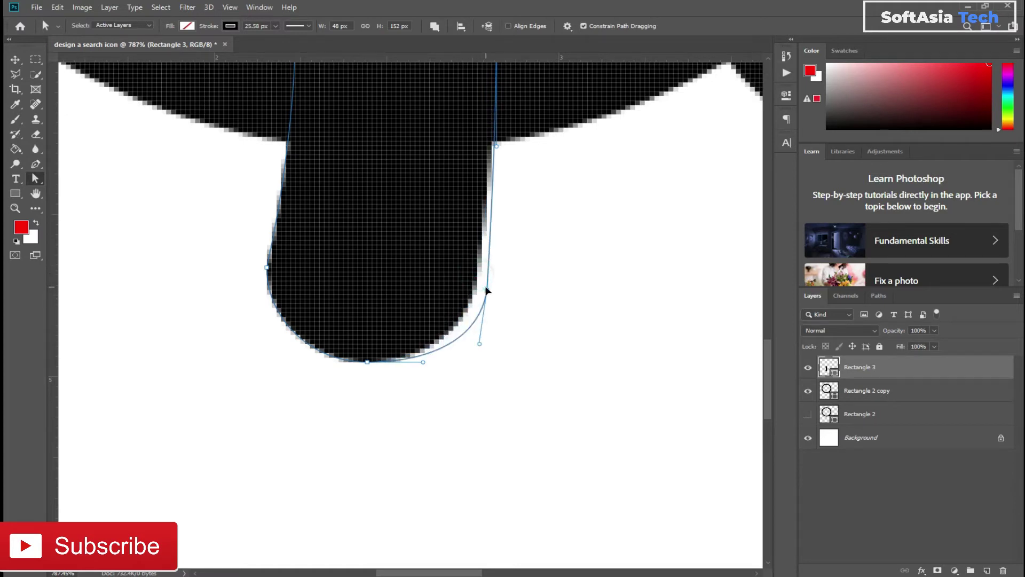
scroll(434, 199, up, 3)
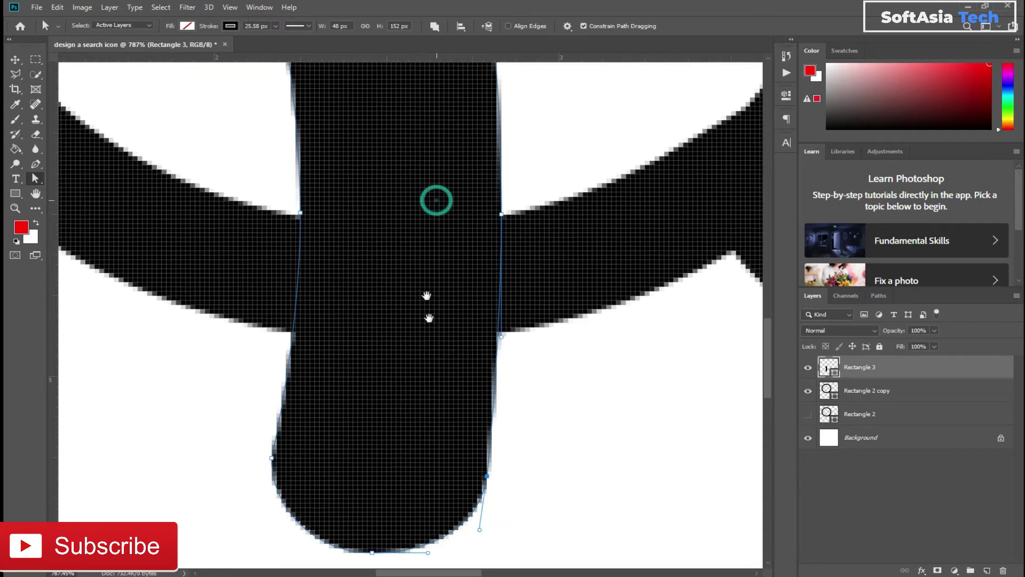
scroll(427, 299, up, 3)
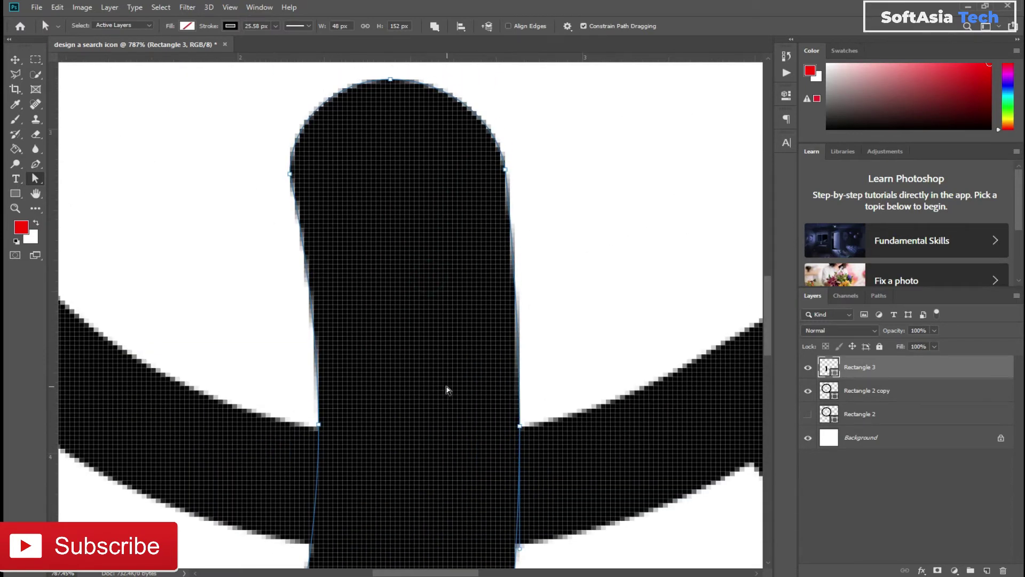
drag(318, 426, 322, 427)
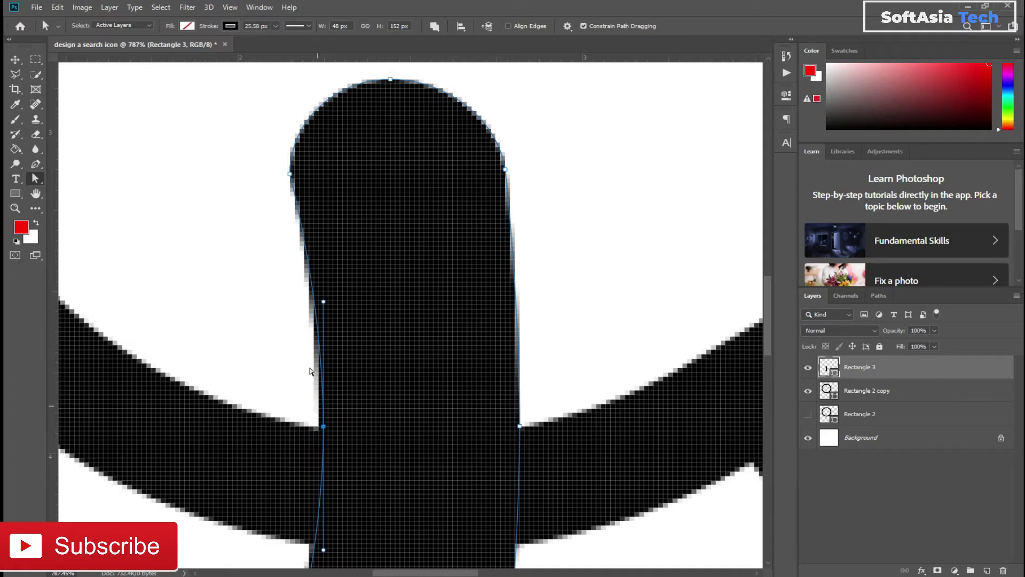
drag(323, 303, 326, 336)
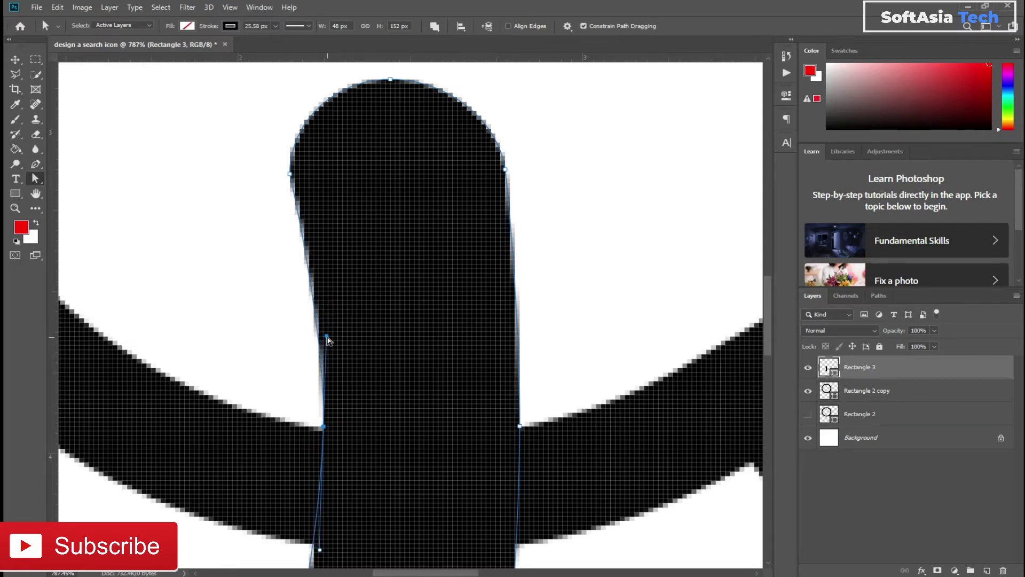
drag(319, 550, 324, 528)
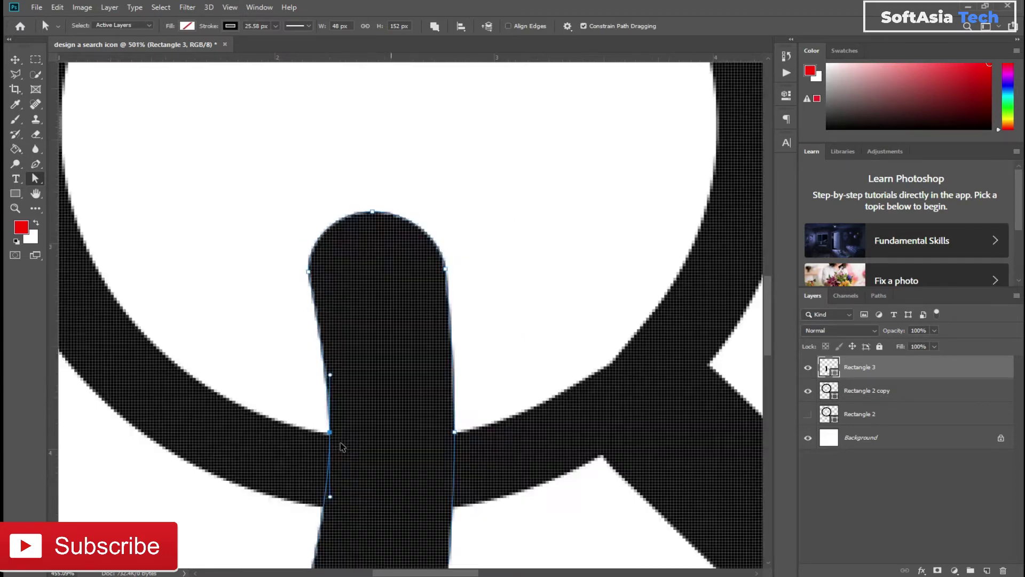
Nudge the bar's top and bottom anchors left and finish editing the path
scroll(336, 480, down, 3)
scroll(342, 448, down, 3)
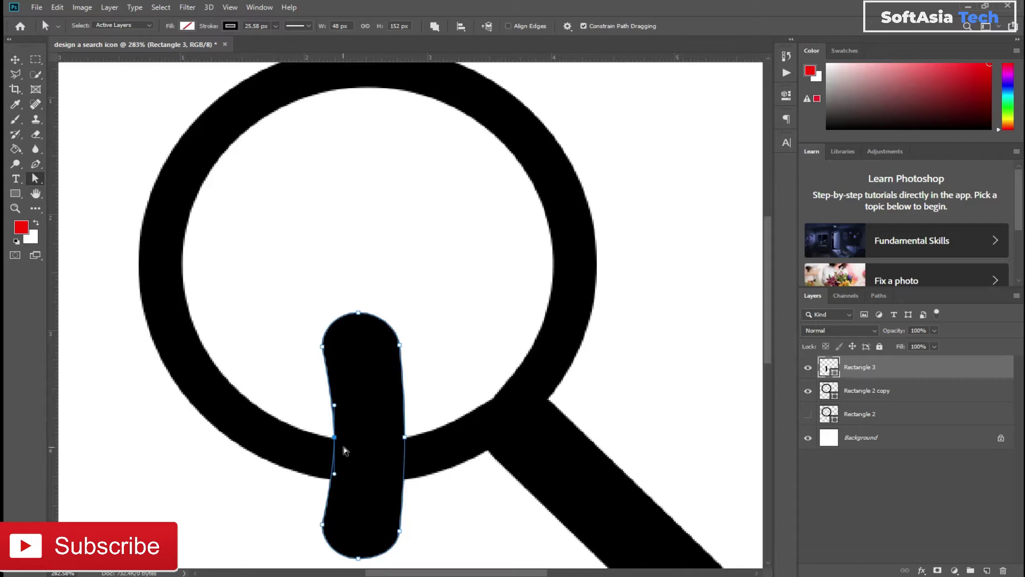
drag(297, 305, 469, 403)
key(Left)
key(Left)
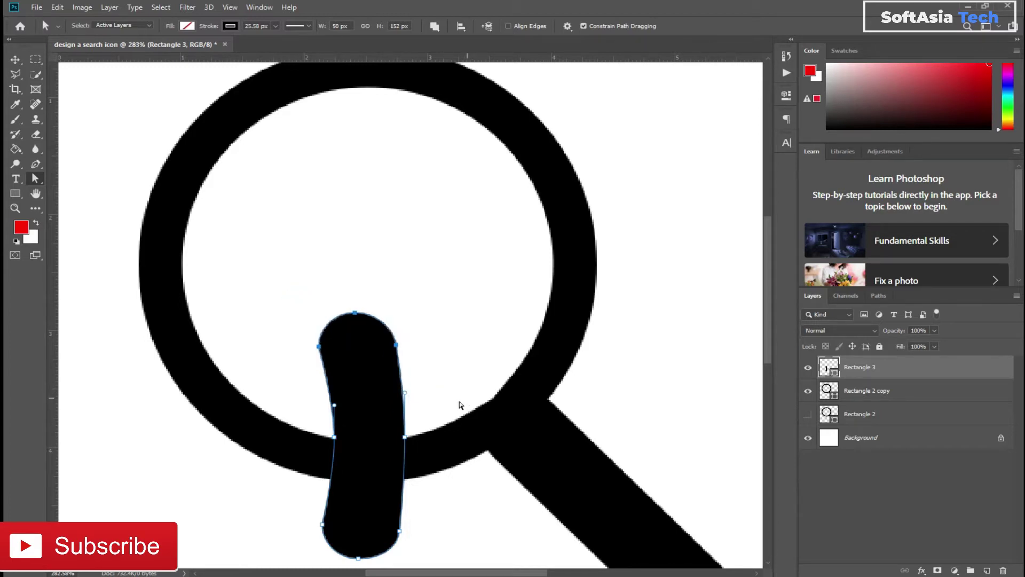
drag(297, 491, 469, 567)
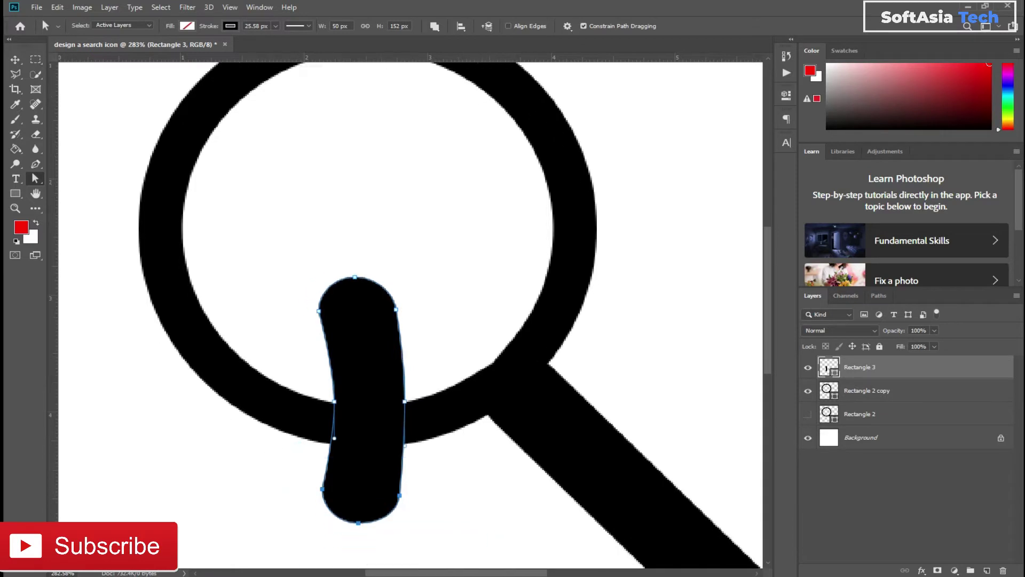
key(Left)
key(Left)
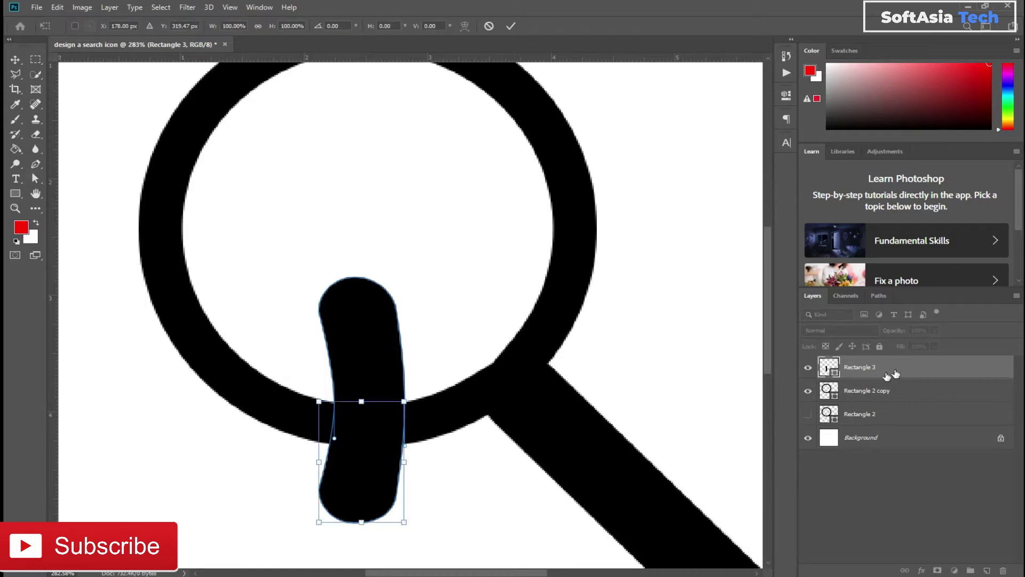
click(895, 368)
key(ctrl+t)
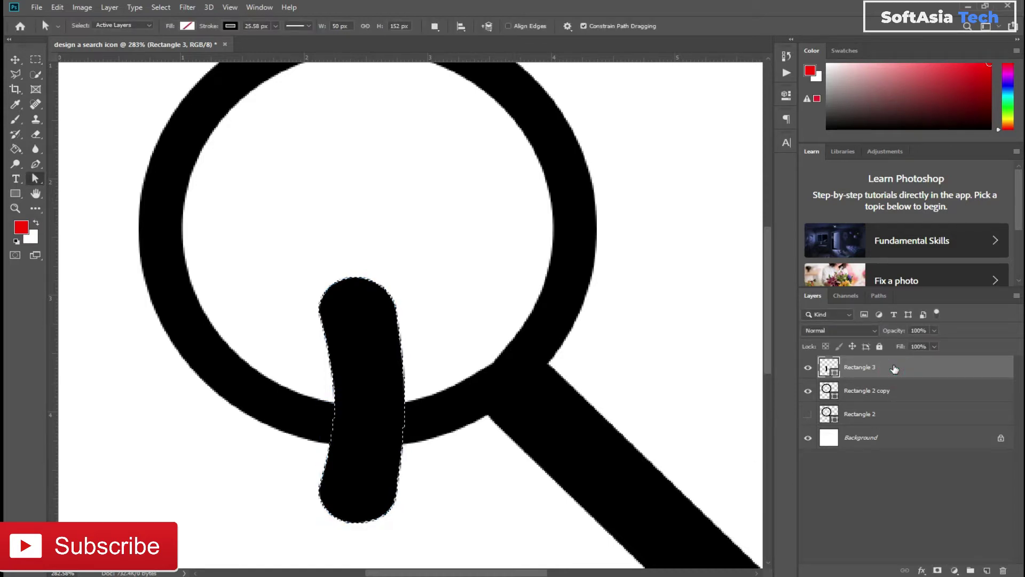
key(Escape)
Move the curved bar up into the lens, shrink it and tilt it slightly
key(ctrl+t)
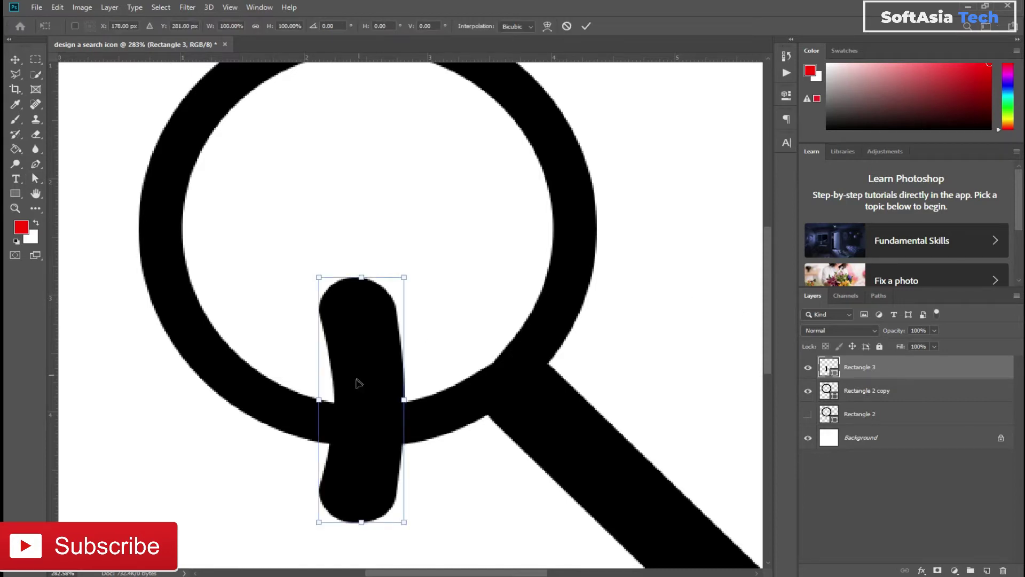
drag(359, 383, 448, 215)
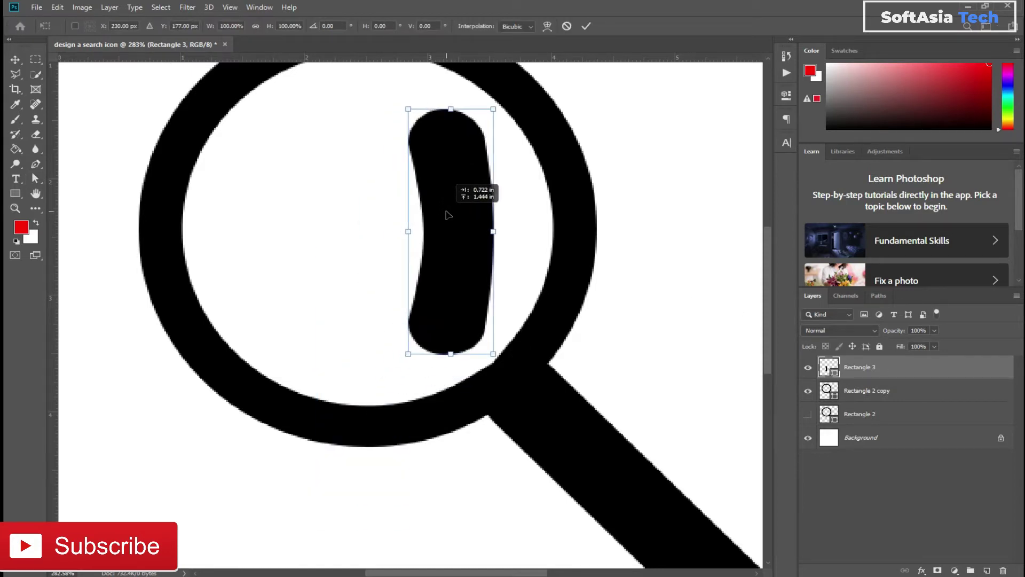
drag(453, 230, 453, 202)
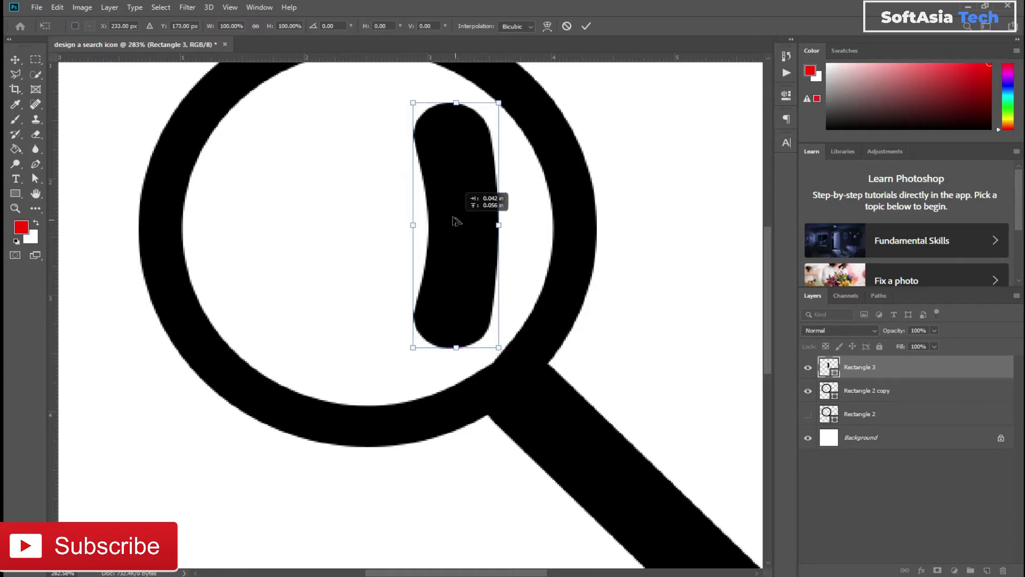
drag(496, 94, 479, 127)
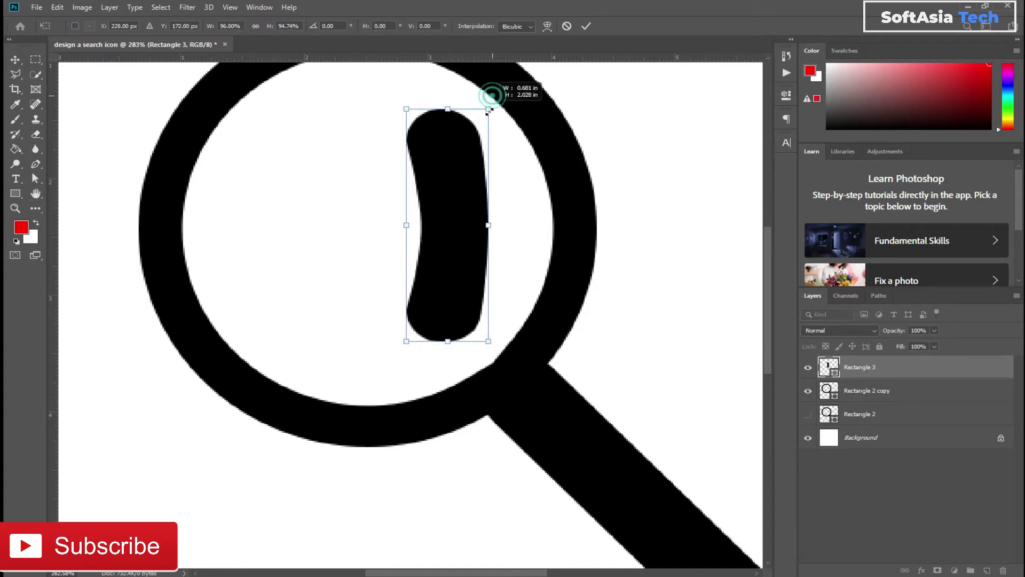
drag(443, 206, 469, 171)
drag(499, 110, 521, 85)
drag(467, 170, 467, 158)
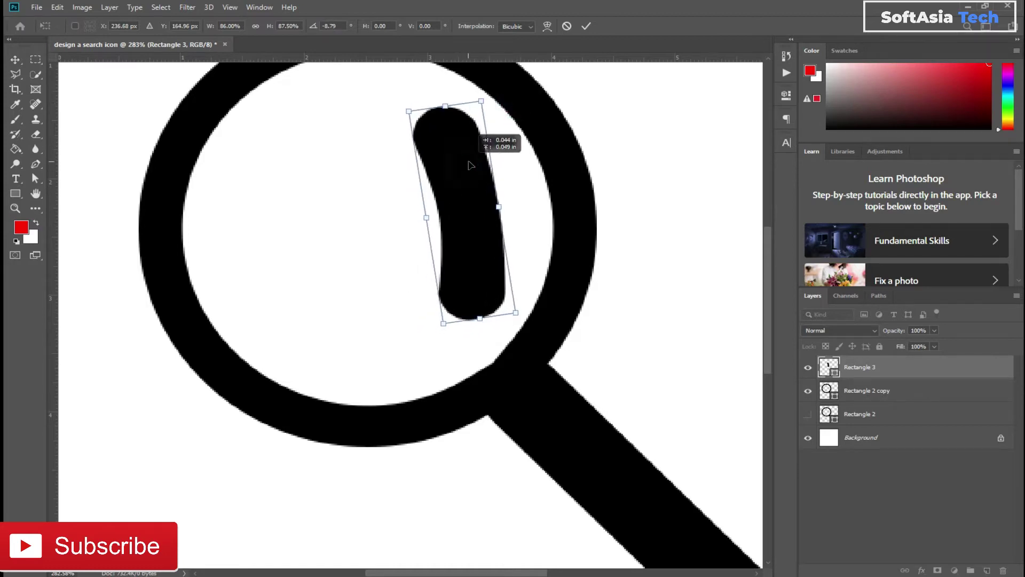
key(Return)
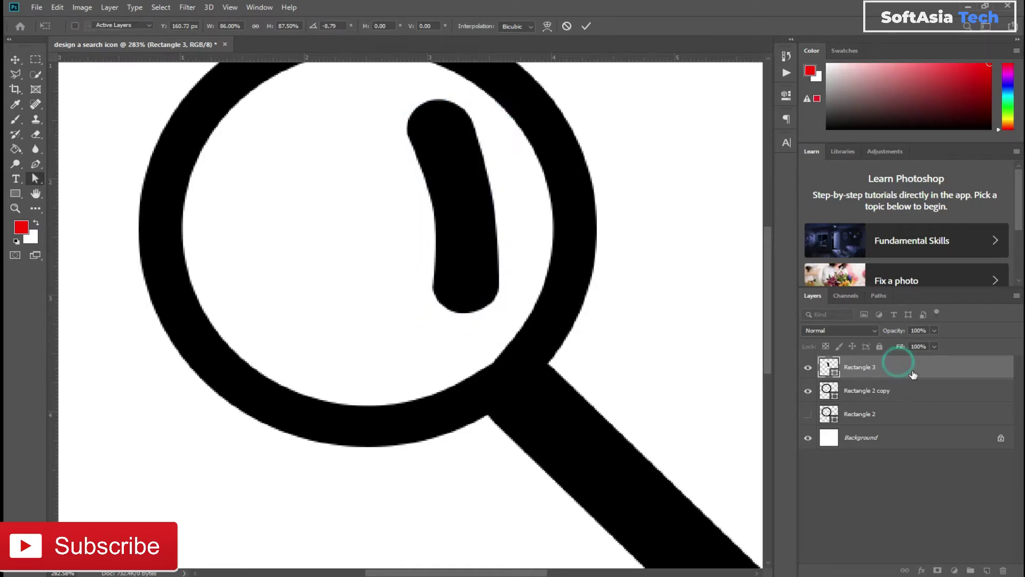
Nudge the bar's anchors left and reposition it slightly right and down
drag(366, 84, 540, 180)
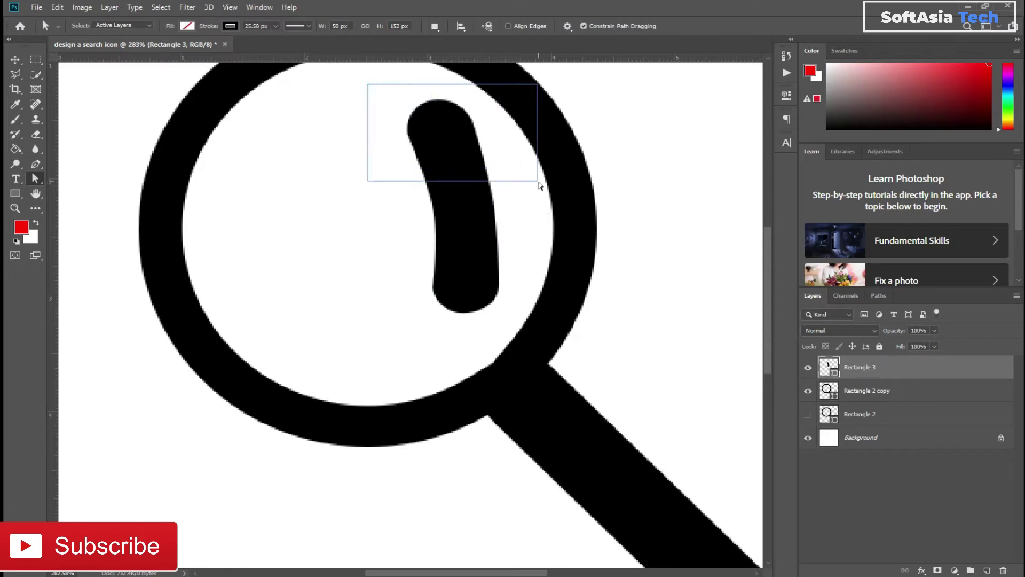
drag(360, 76, 488, 148)
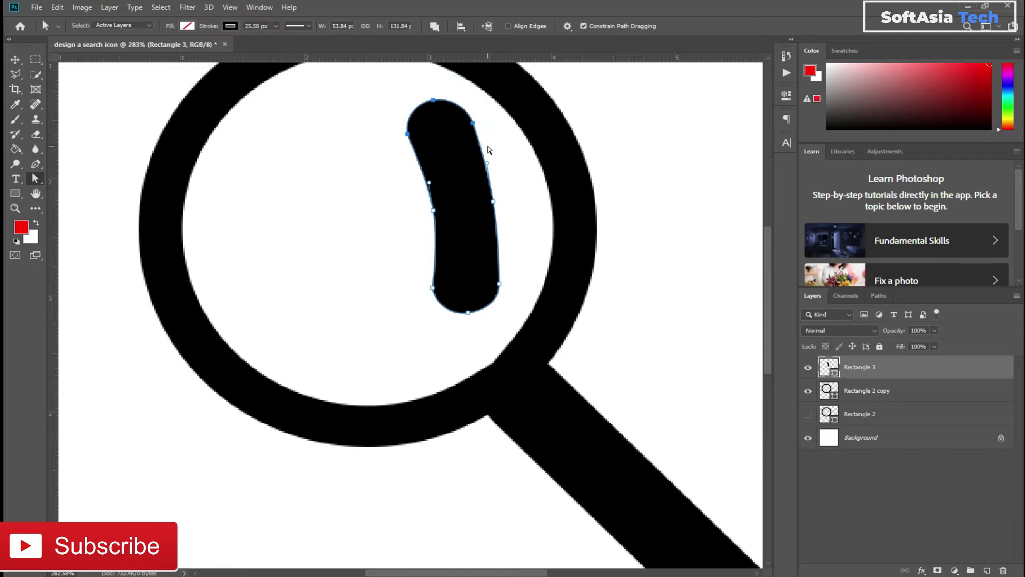
key(Left)
key(Left)
key(Left)
drag(398, 247, 546, 342)
key(Left)
key(Left)
key(Left)
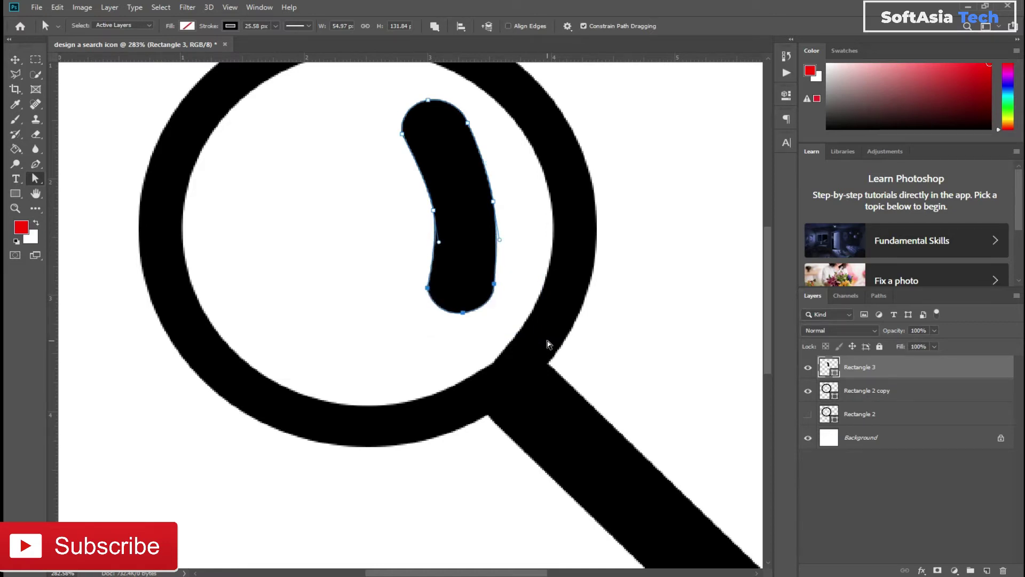
key(Escape)
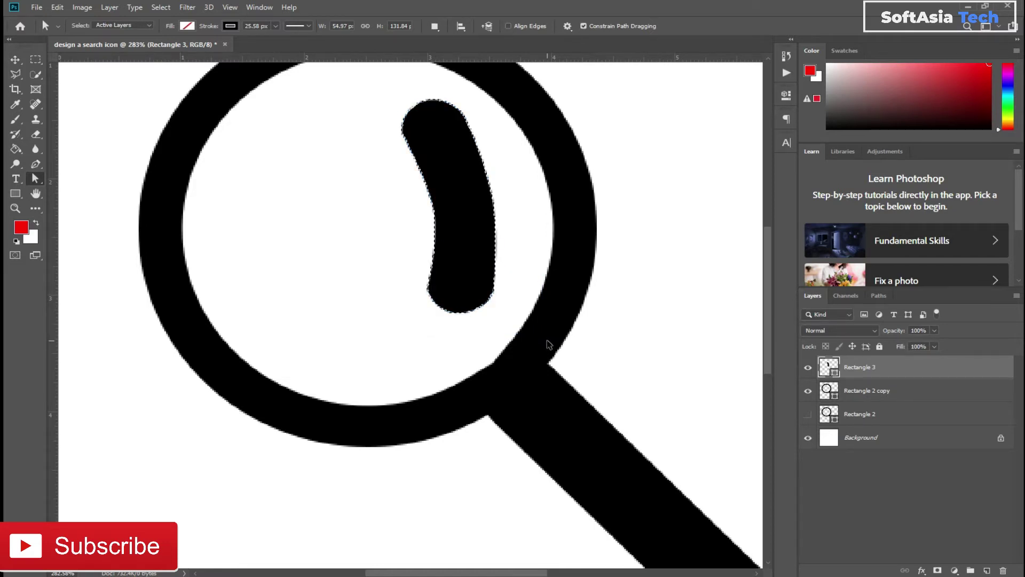
key(ctrl+t)
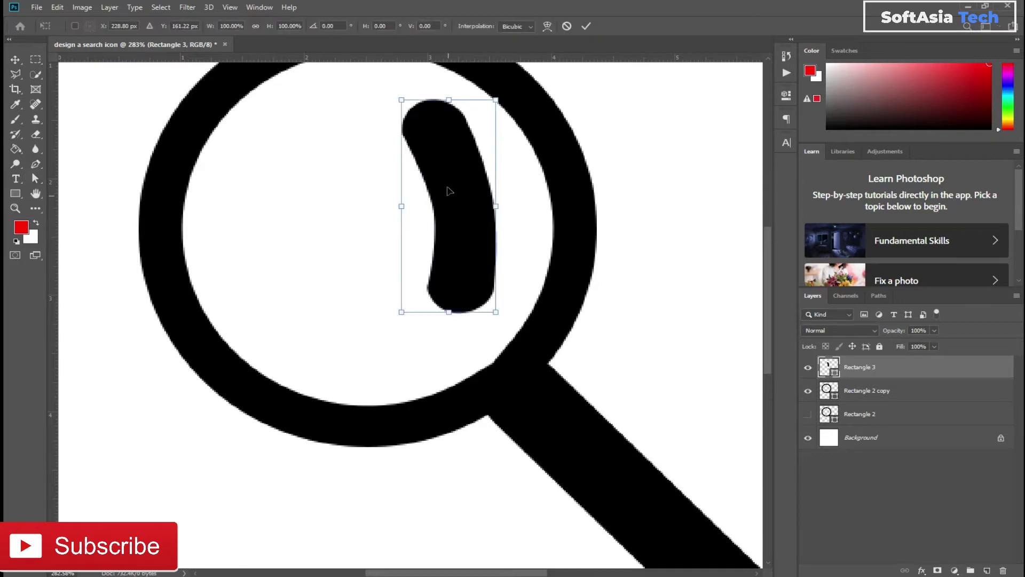
drag(452, 190, 461, 193)
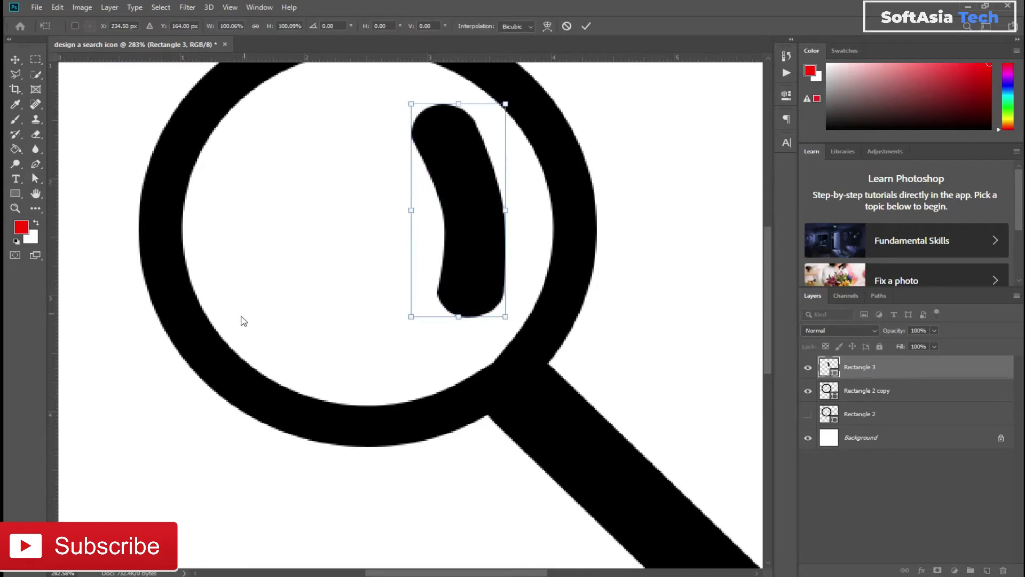
scroll(243, 321, down, 5)
Select the magnifier layers, try a blue background fill, then undo it
key(a)
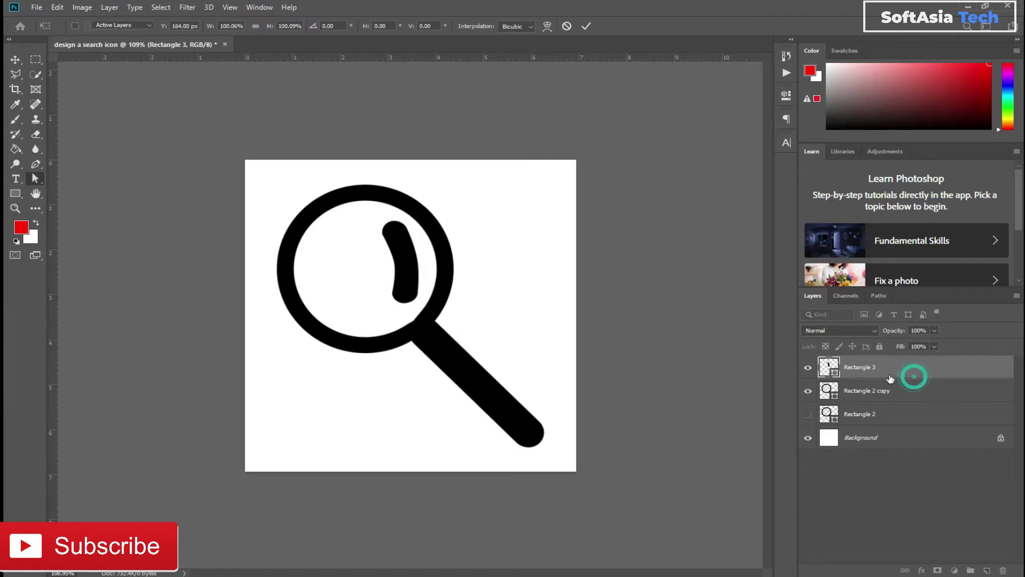
shift+click(888, 393)
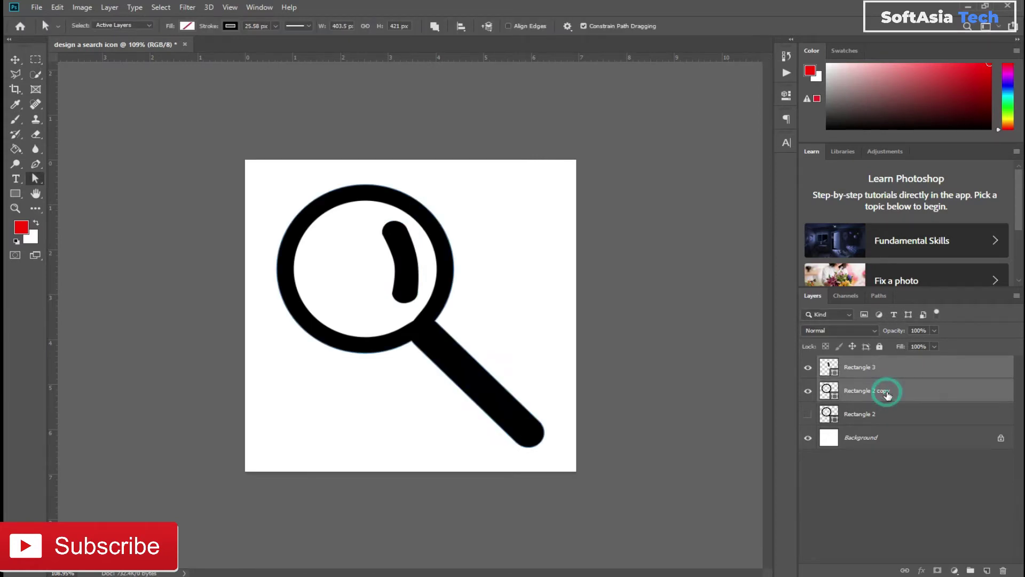
key(ctrl+e)
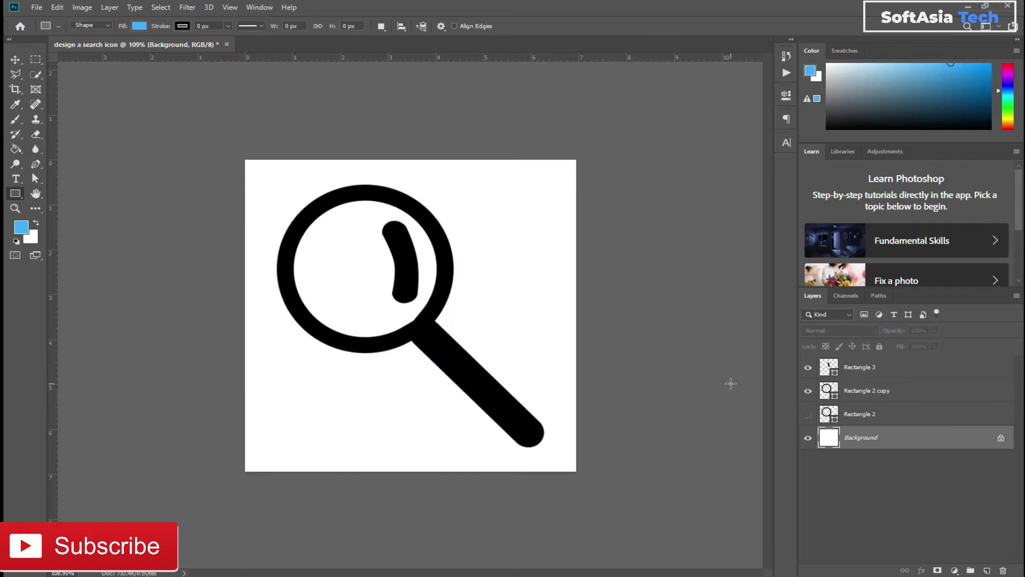
click(891, 444)
key(alt+BackSpace)
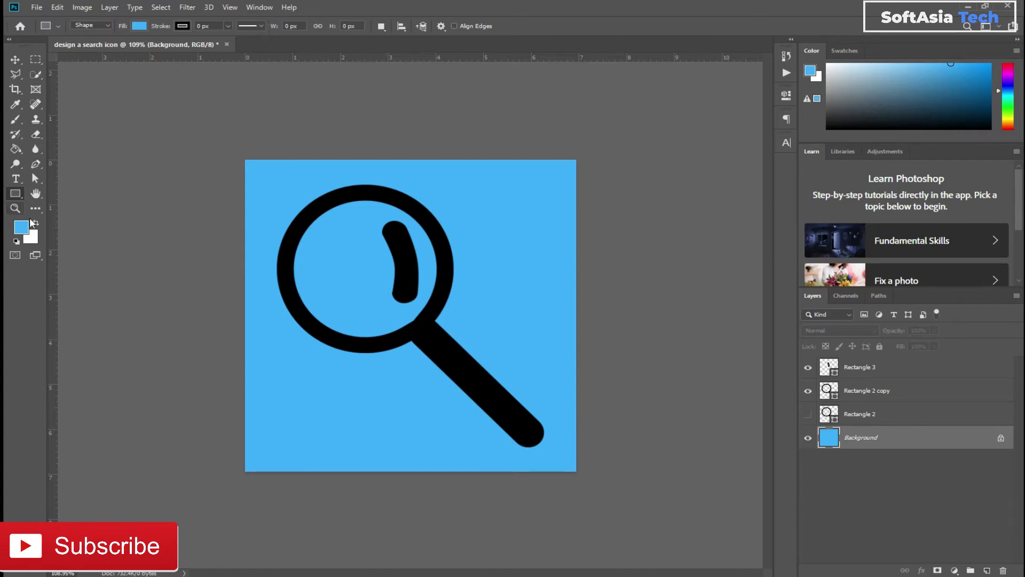
key(ctrl+z)
Fill the Background layer with light blue #68baf4
click(21, 228)
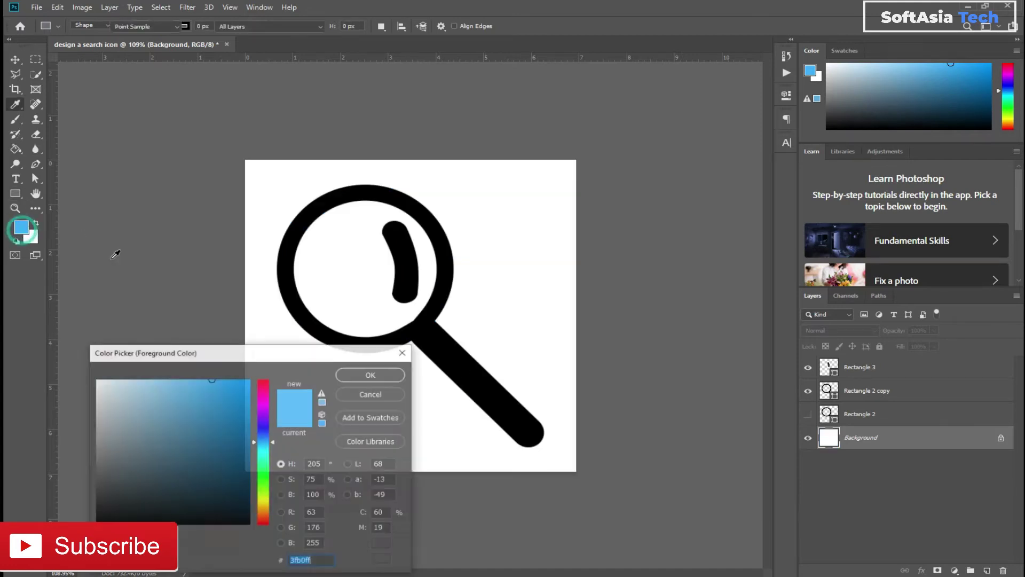
drag(181, 393, 184, 385)
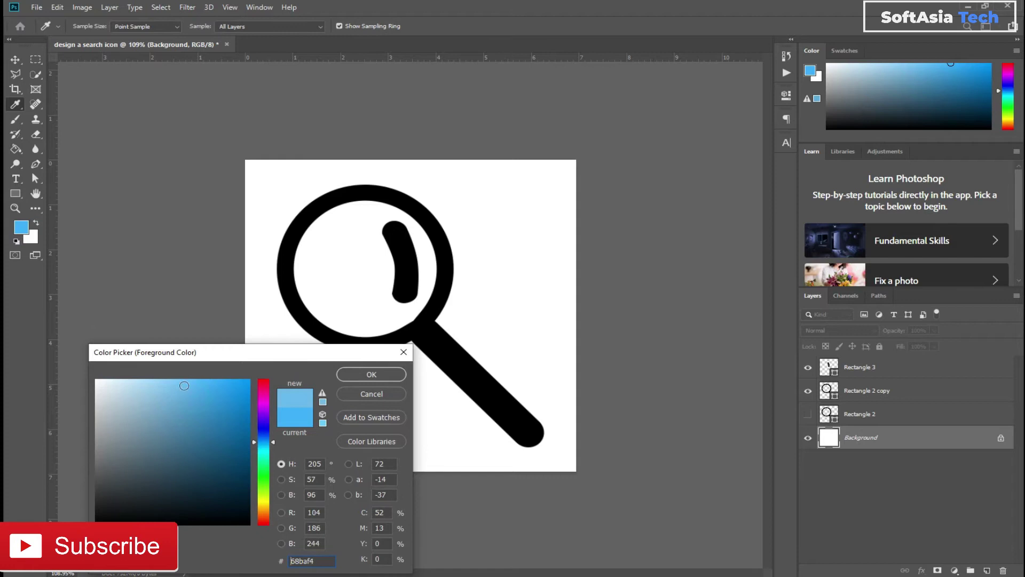
click(371, 374)
click(830, 438)
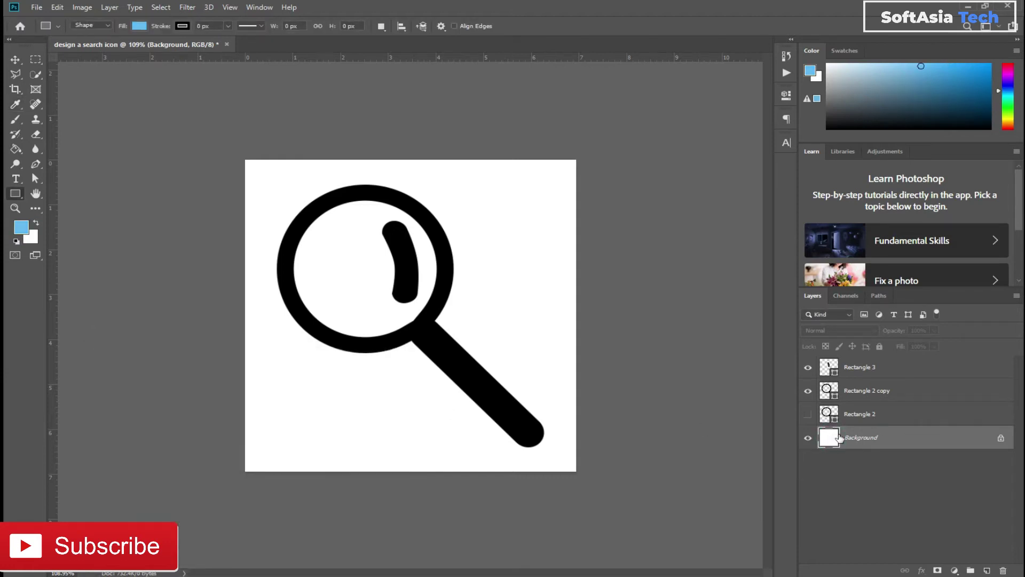
key(alt+BackSpace)
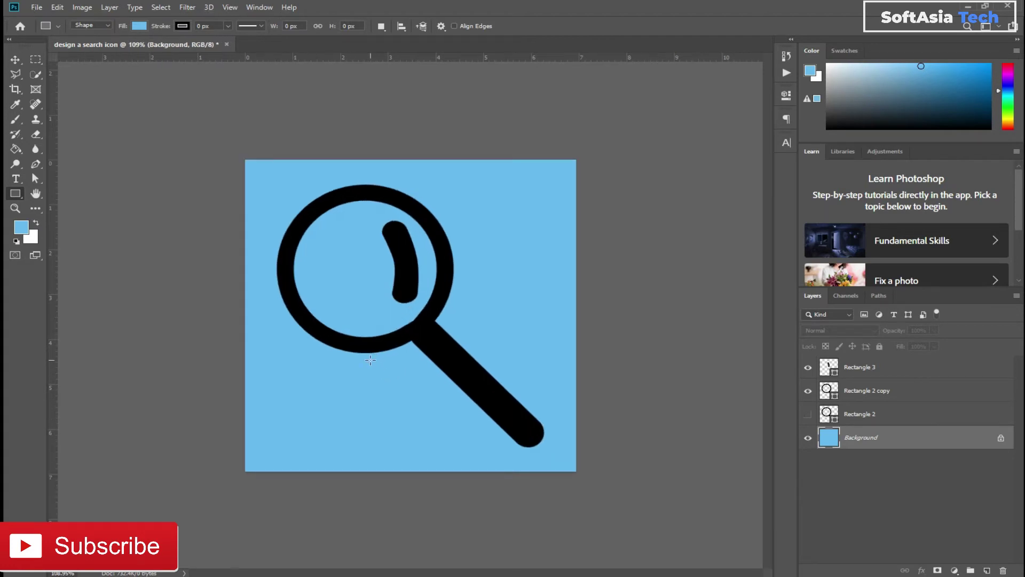
Group Rectangle 3 and Rectangle 2 copy as 'icon 1' and hide the group
click(862, 398)
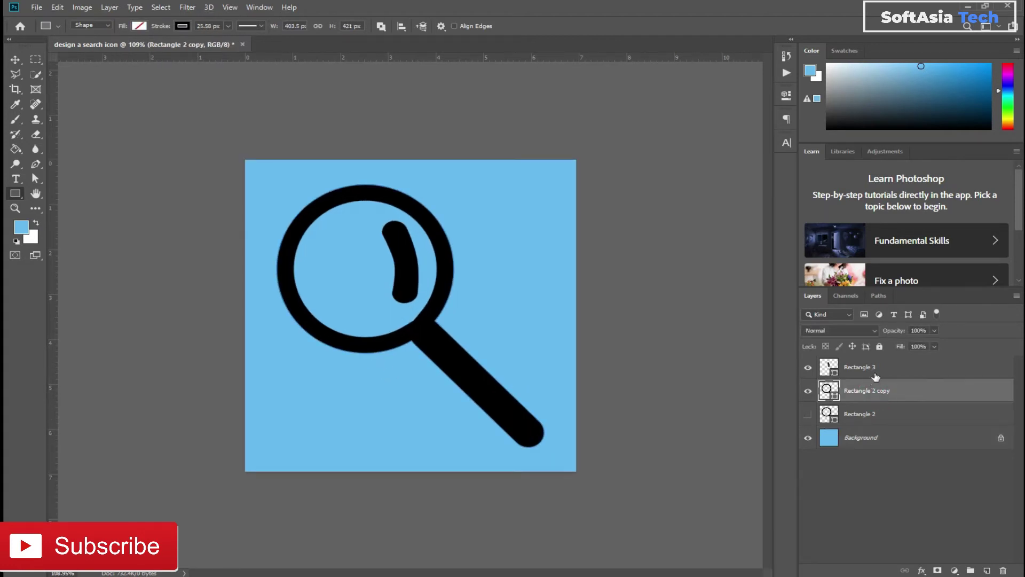
shift+click(876, 375)
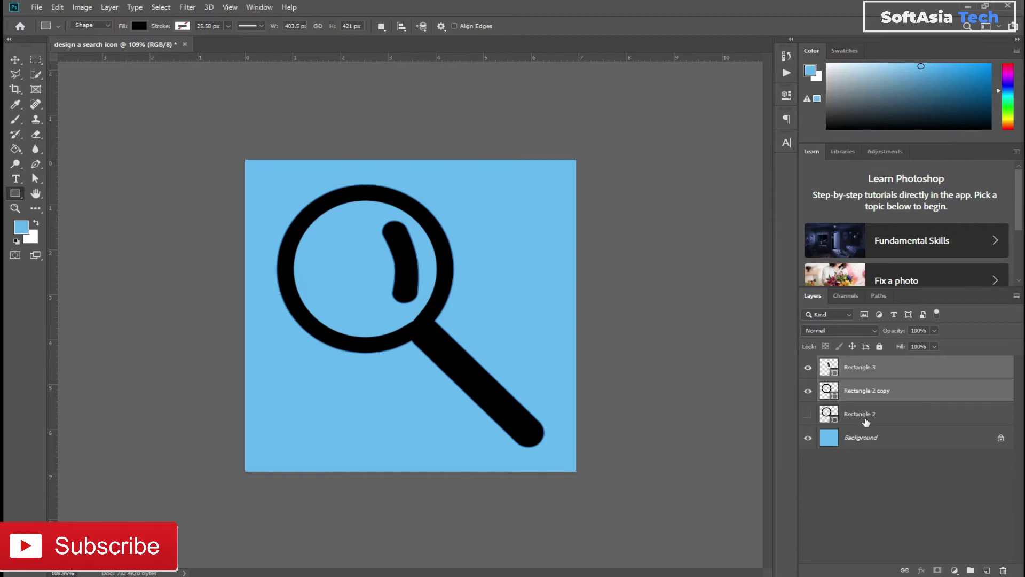
key(ctrl+g)
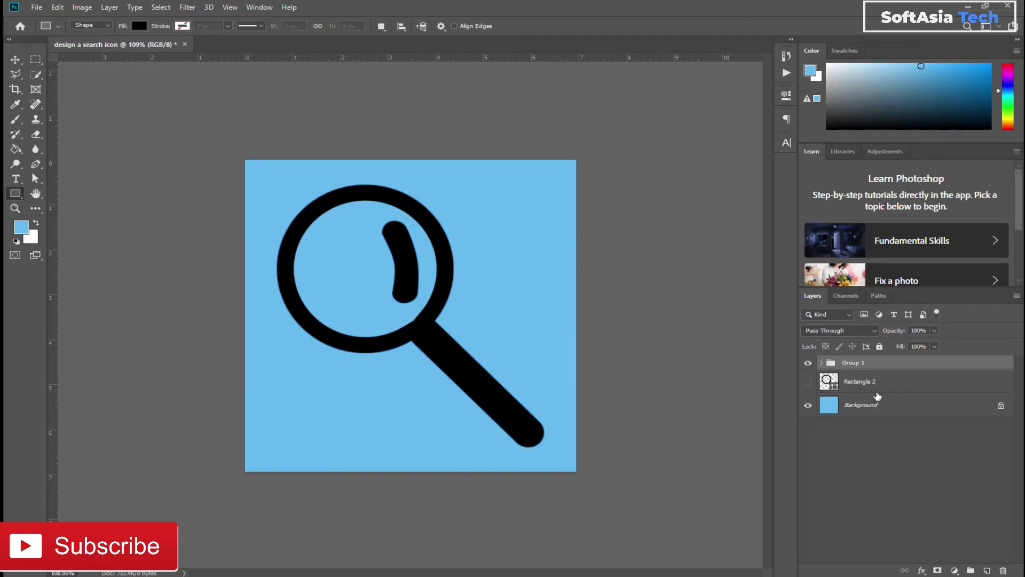
double_click(854, 362)
text(icon 1)
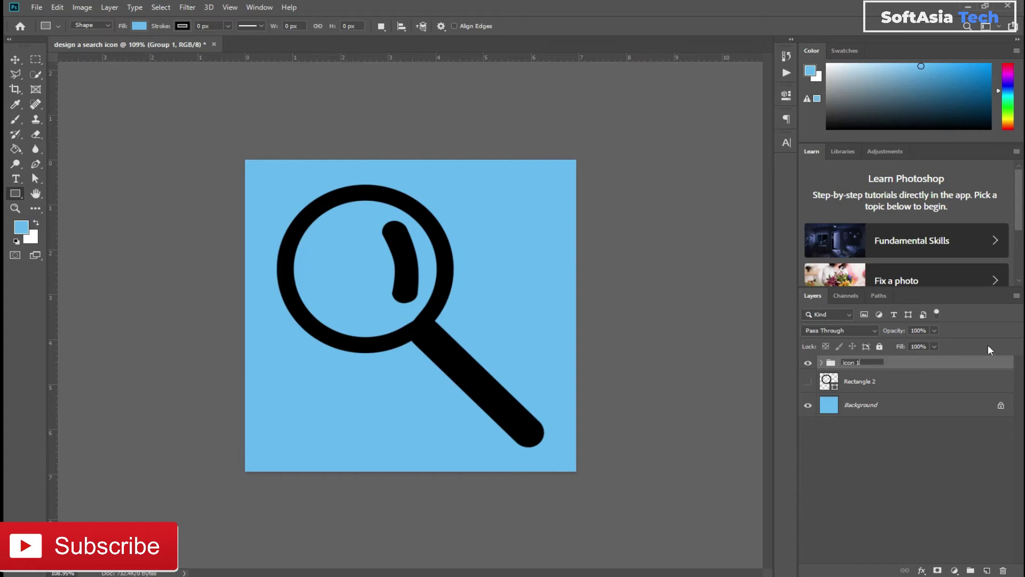
key(Return)
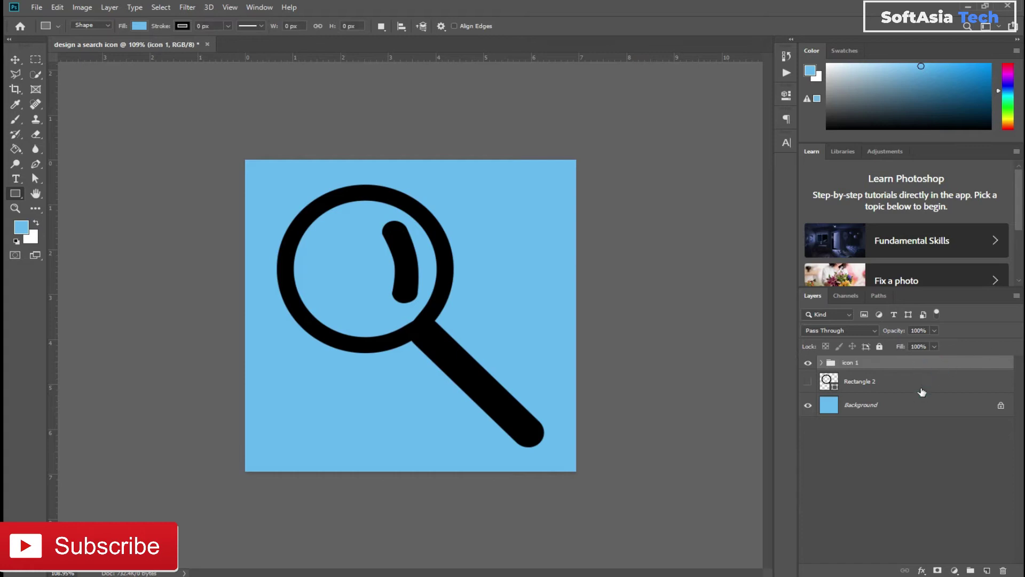
click(804, 363)
Duplicate Rectangle 2, show the copy, and keep icon 1 hidden
click(849, 382)
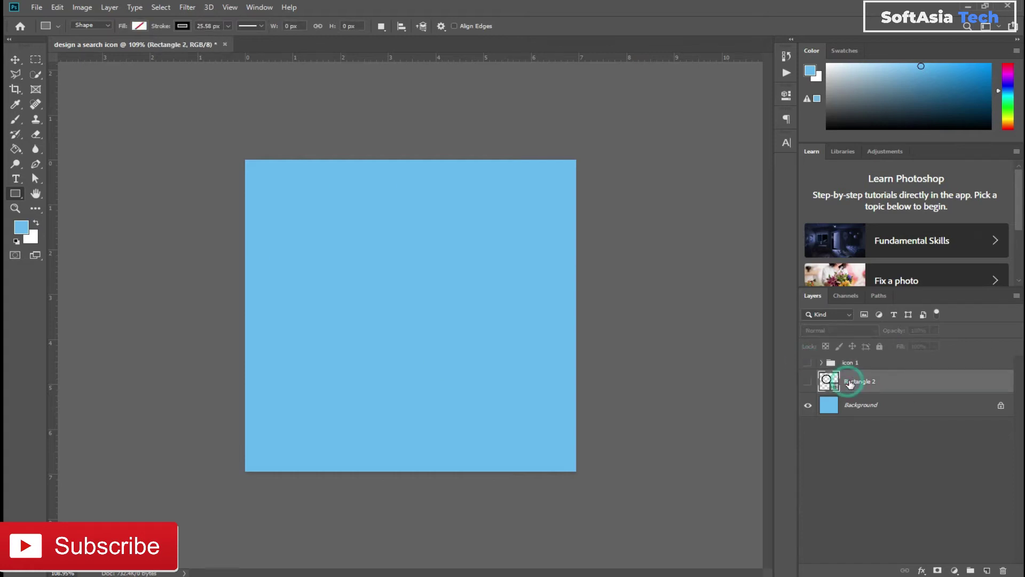
key(ctrl+j)
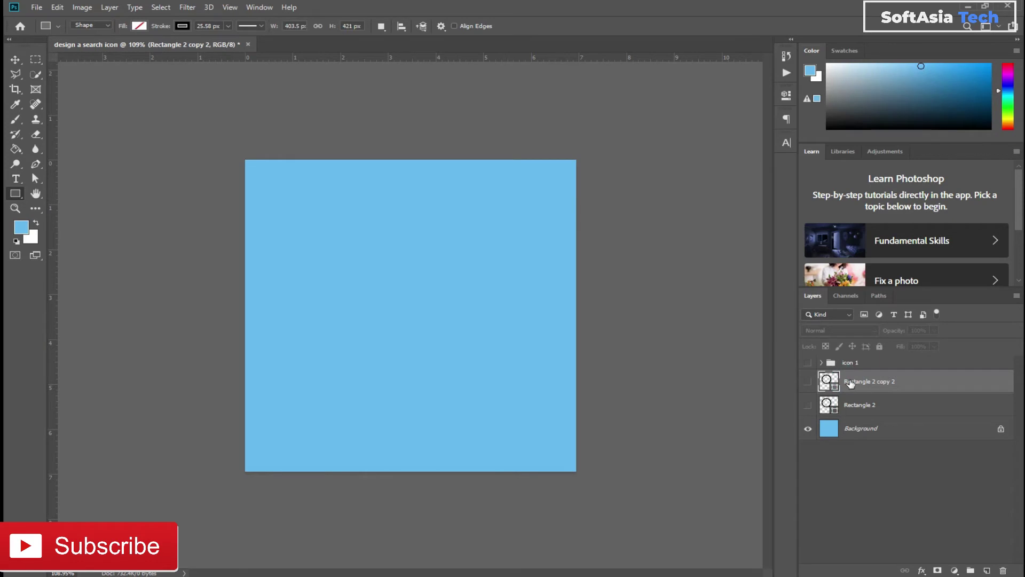
click(807, 382)
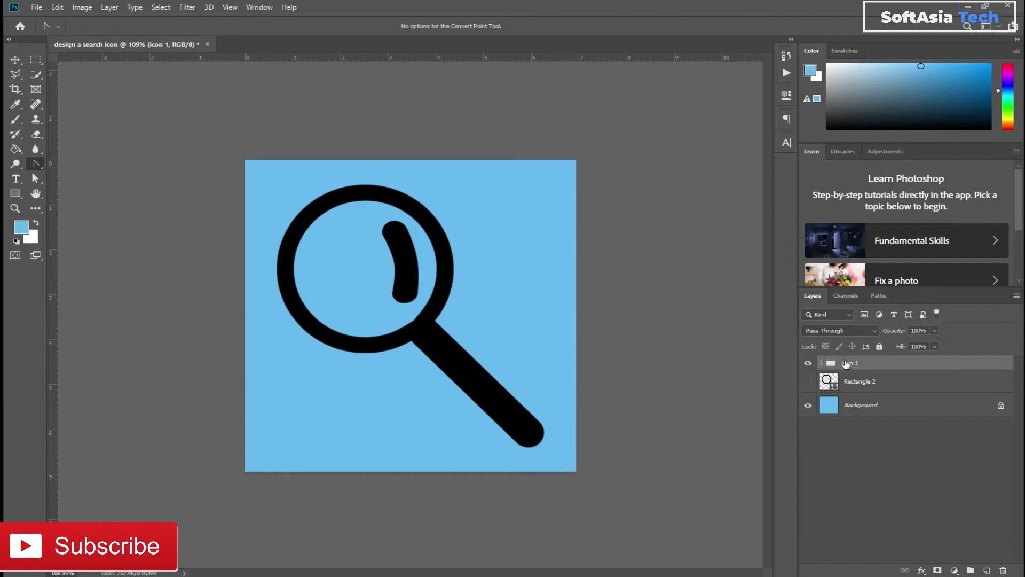
click(808, 363)
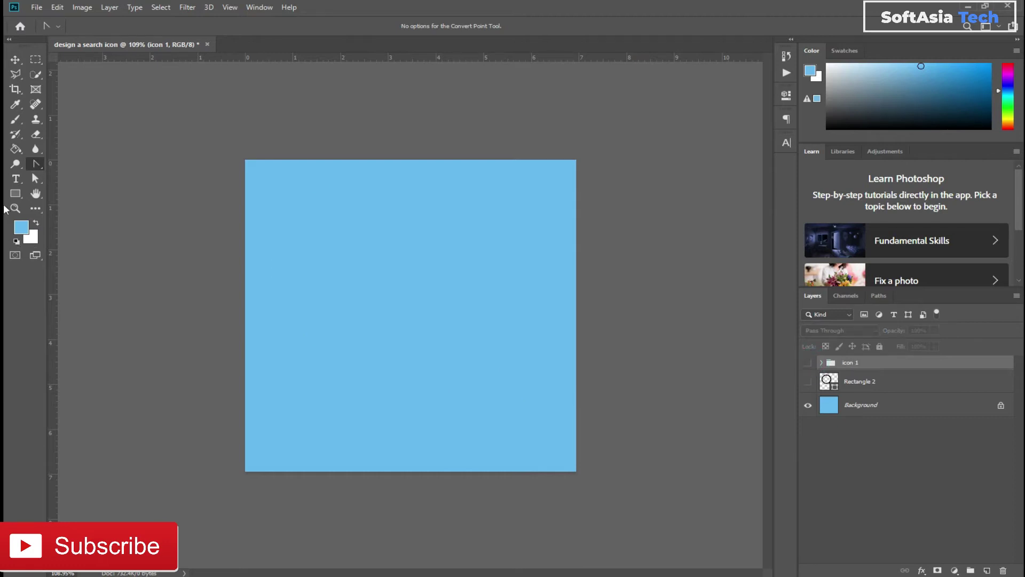
Draw a circle with no fill and a thick black outline
click(15, 193)
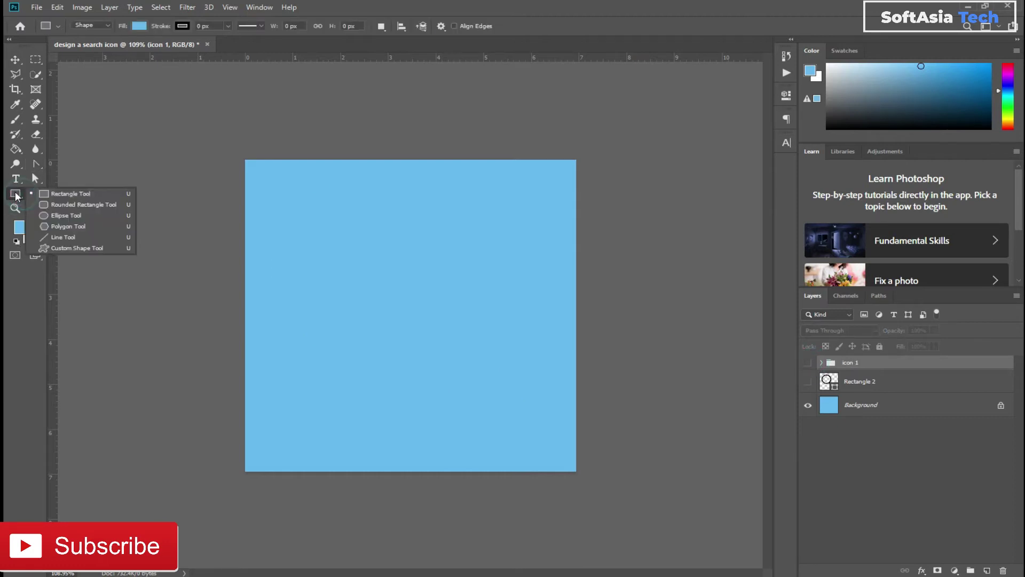
click(66, 215)
drag(311, 211, 482, 416)
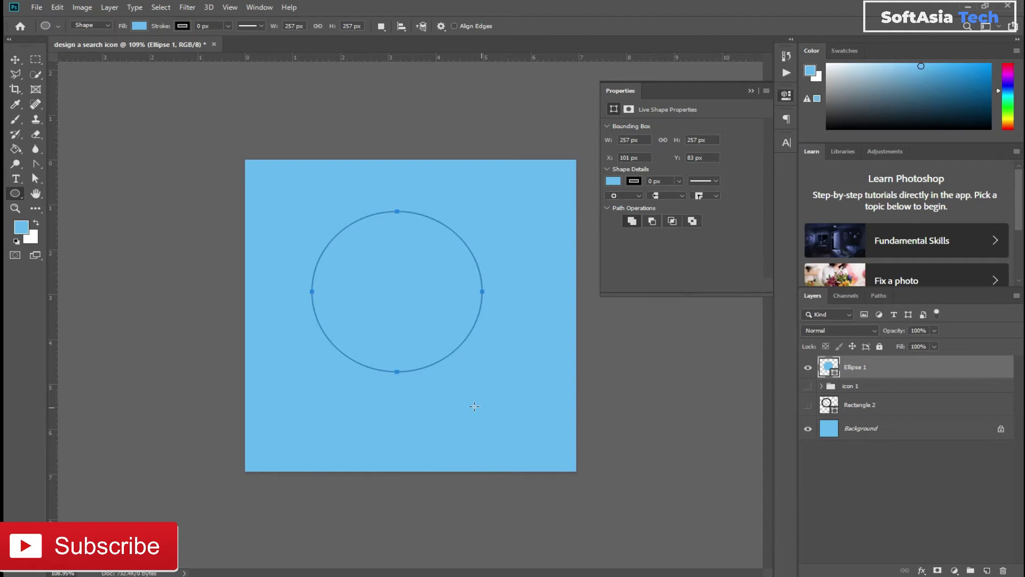
click(620, 183)
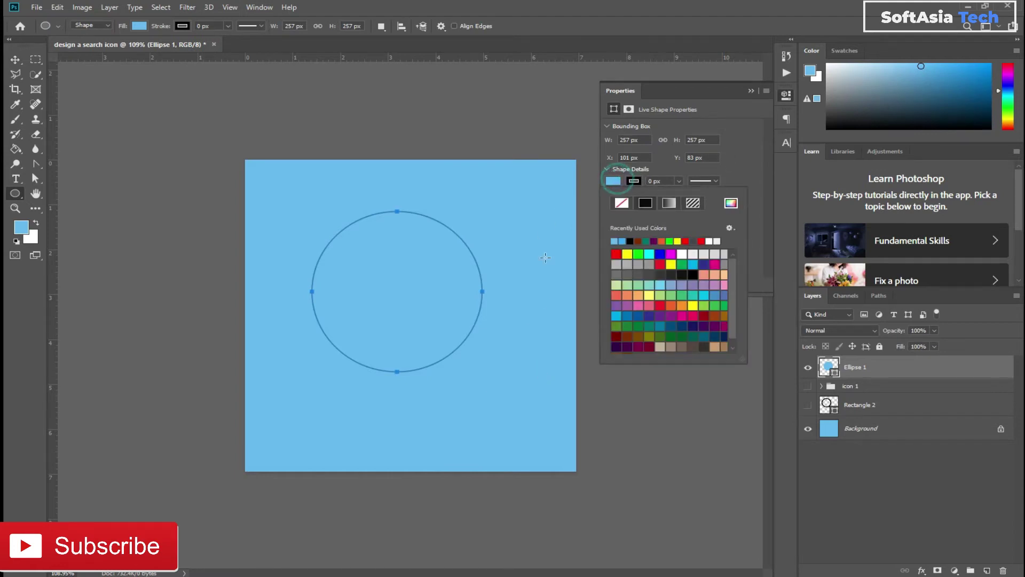
click(621, 203)
click(678, 181)
drag(680, 194, 714, 193)
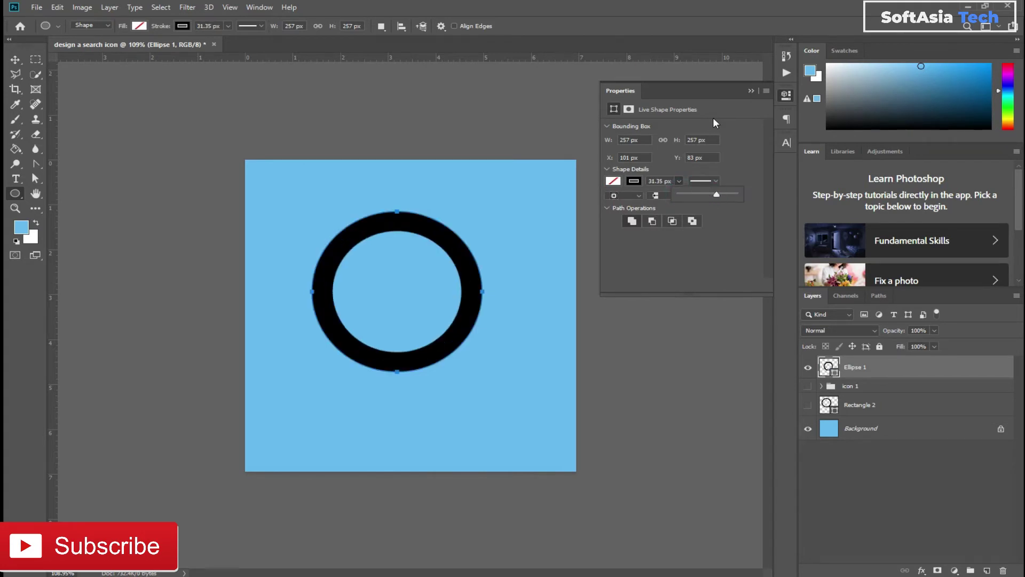
click(751, 91)
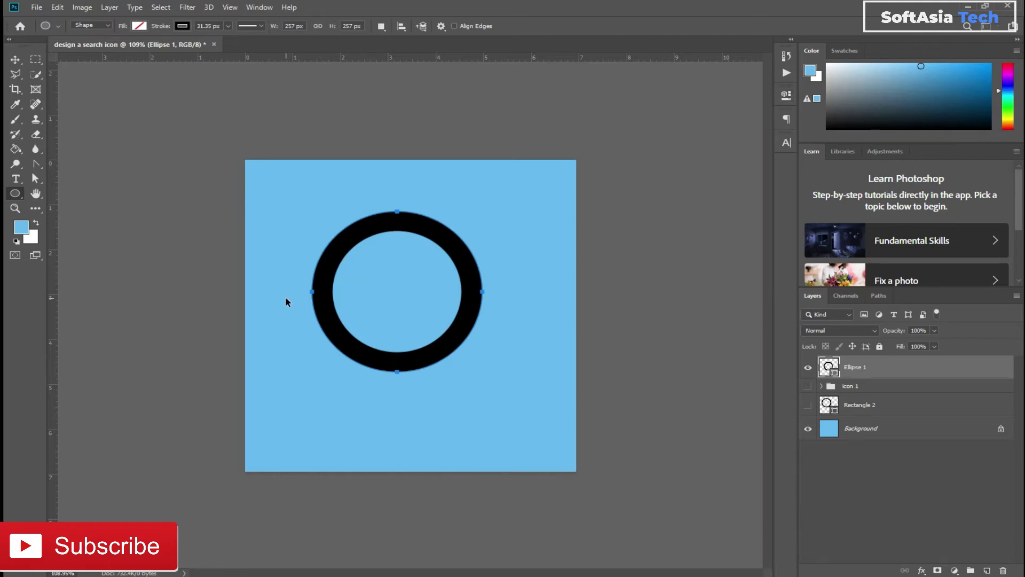
Resize the circle and move it to the upper left of the canvas
key(ctrl+t)
mouse_move(482, 212)
mouse_down()
mouse_move(577, 170)
mouse_move(565, 133)
mouse_up()
drag(461, 224, 404, 246)
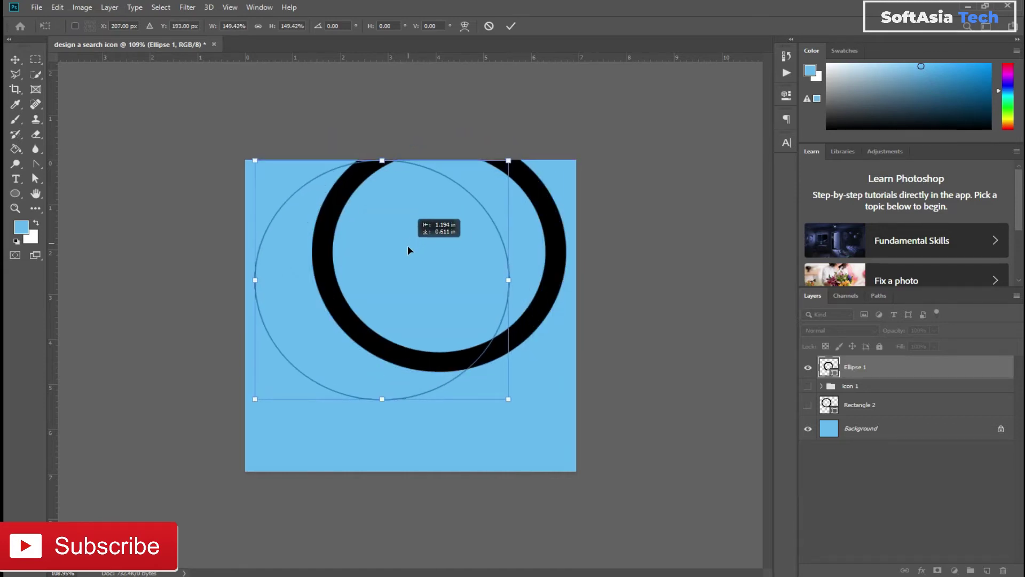
drag(504, 160, 487, 180)
drag(376, 271, 385, 268)
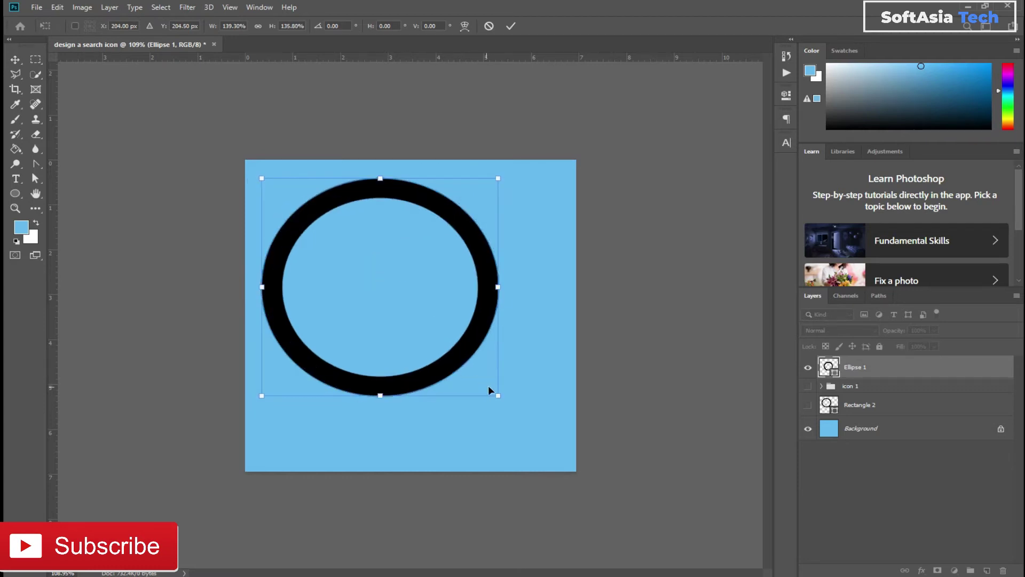
drag(497, 393, 470, 379)
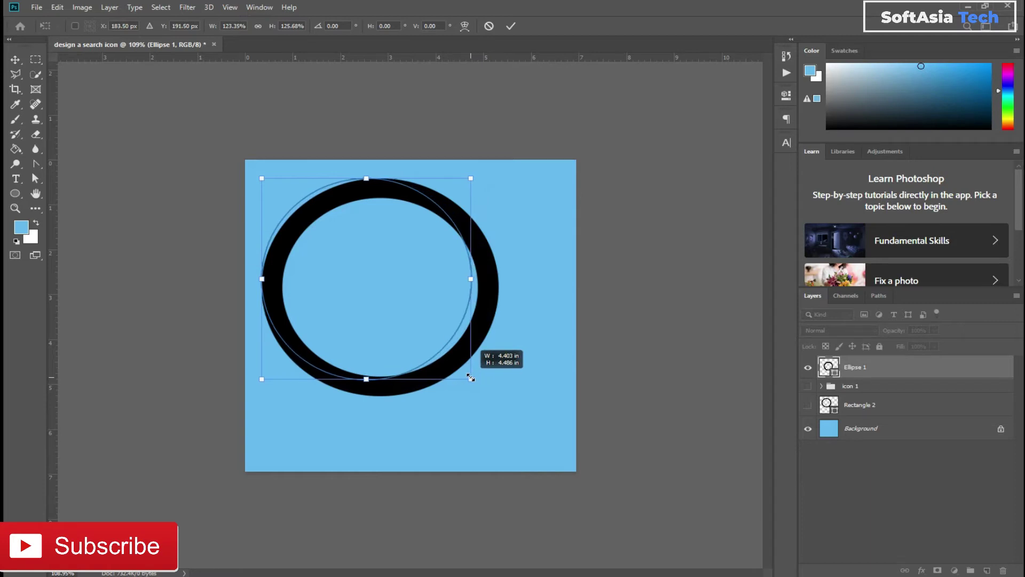
drag(399, 326, 392, 315)
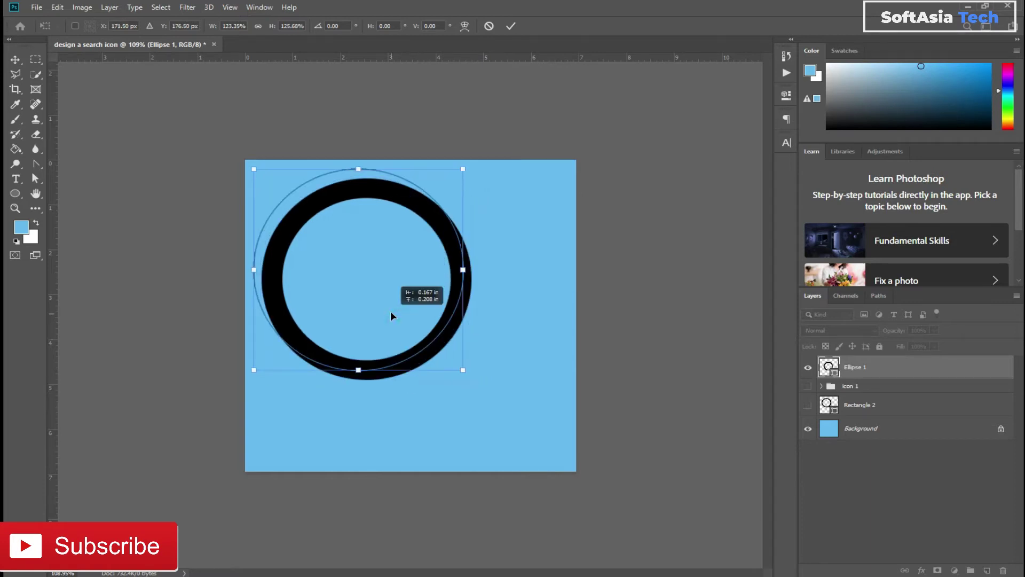
key(Return)
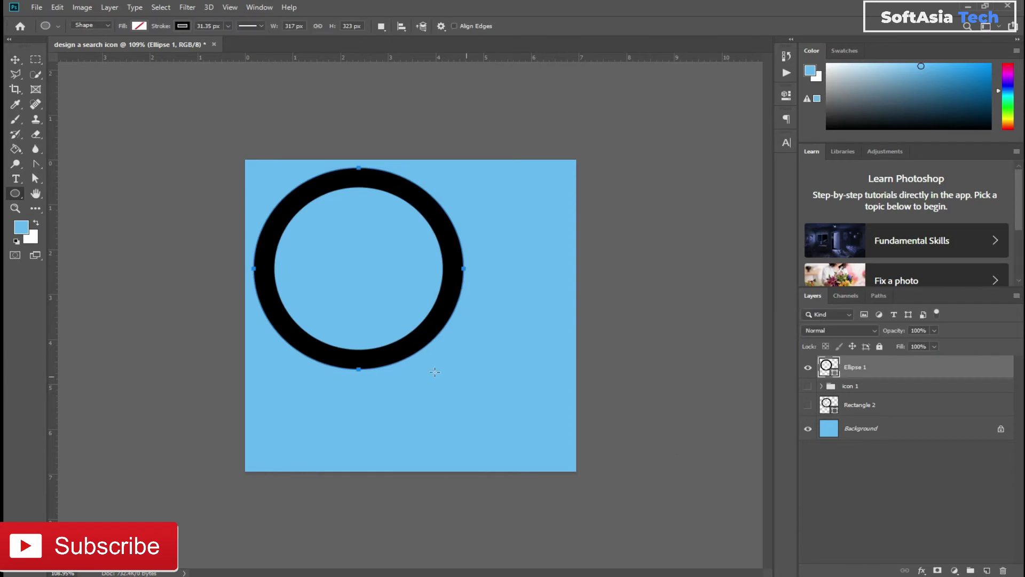
Draw a tall handle rectangle with black fill, no stroke and 62 px corner radii
click(15, 193)
click(49, 193)
drag(391, 243, 473, 472)
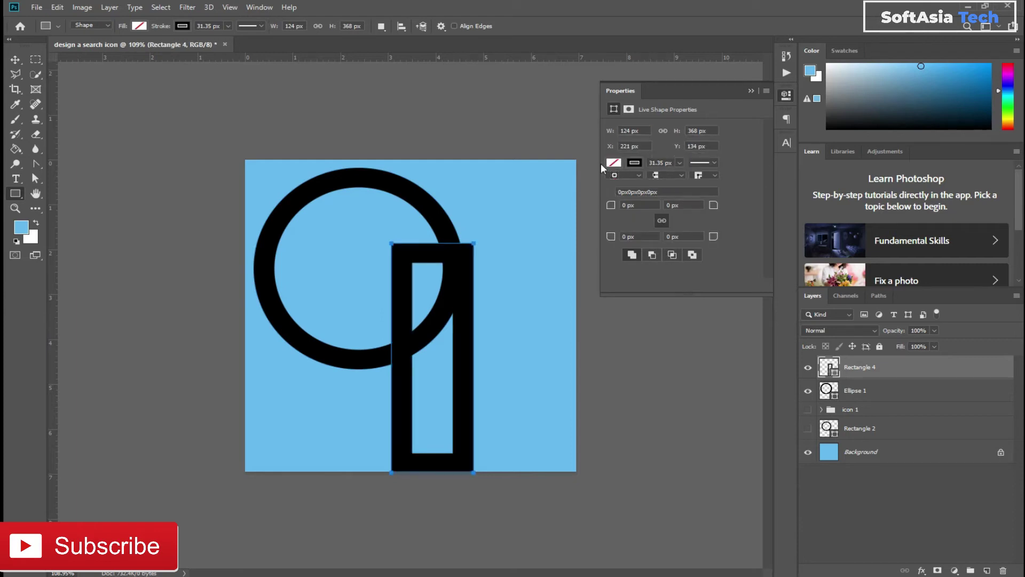
click(634, 163)
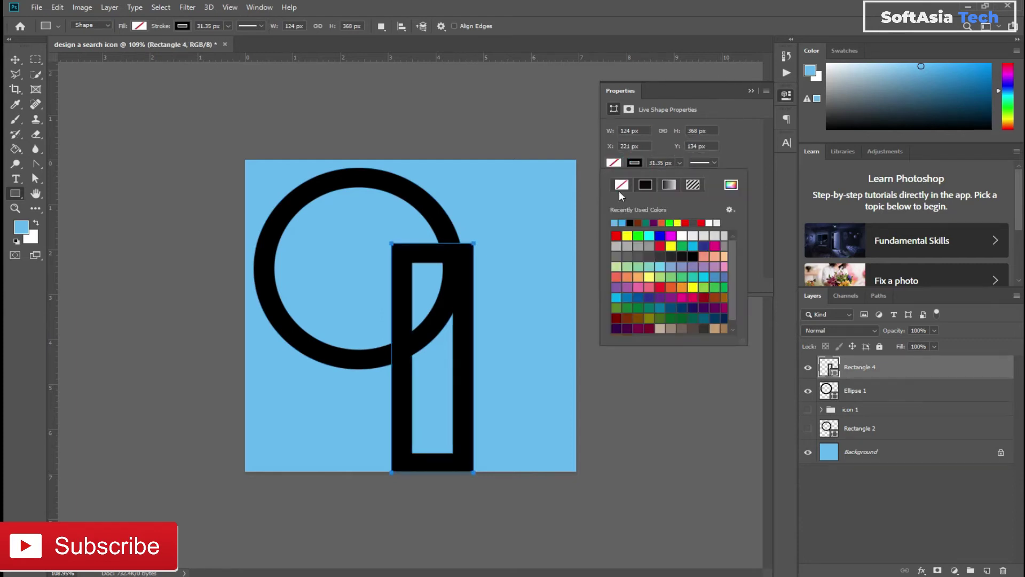
click(621, 184)
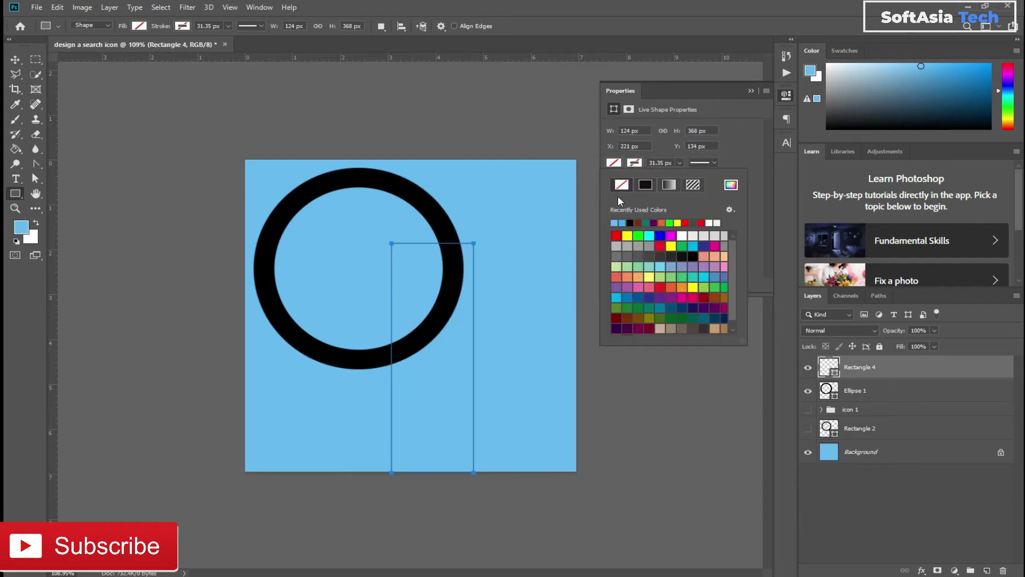
click(631, 222)
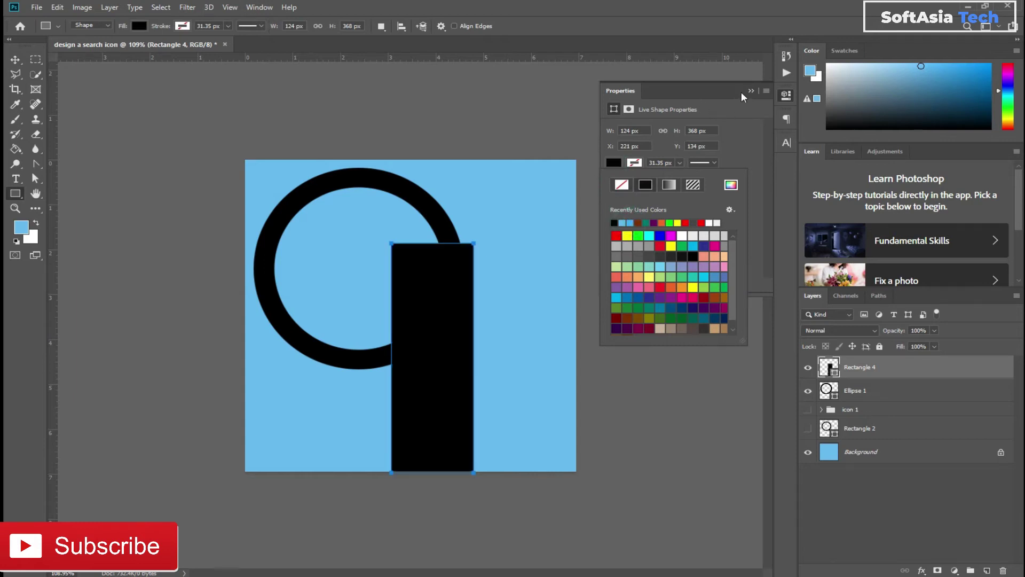
click(751, 92)
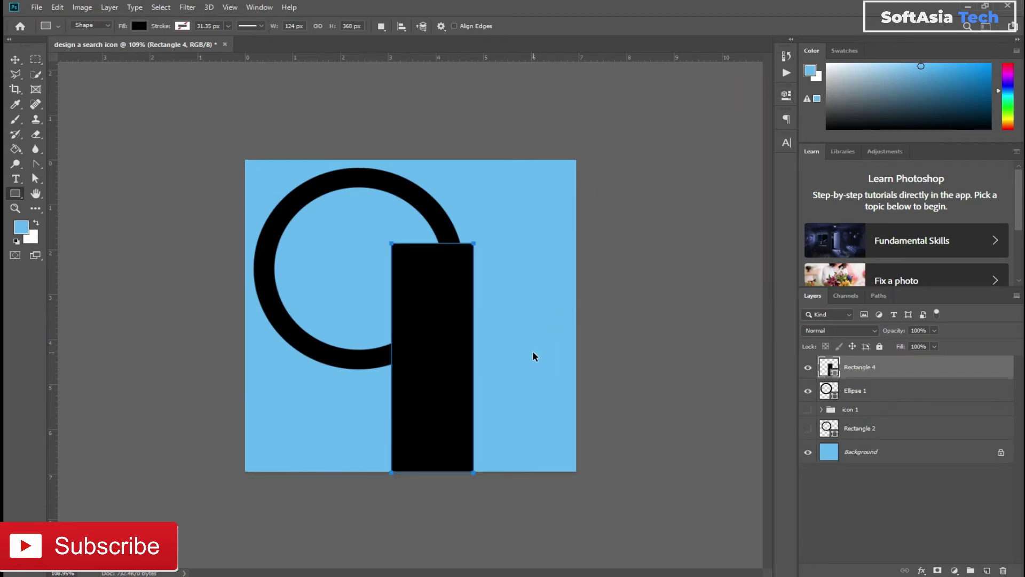
click(786, 94)
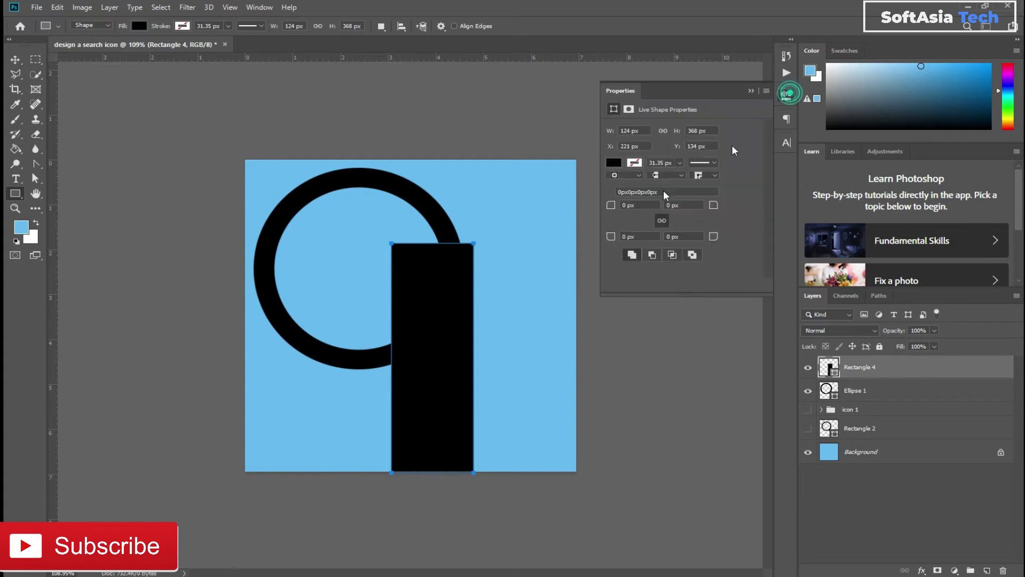
drag(611, 205, 712, 209)
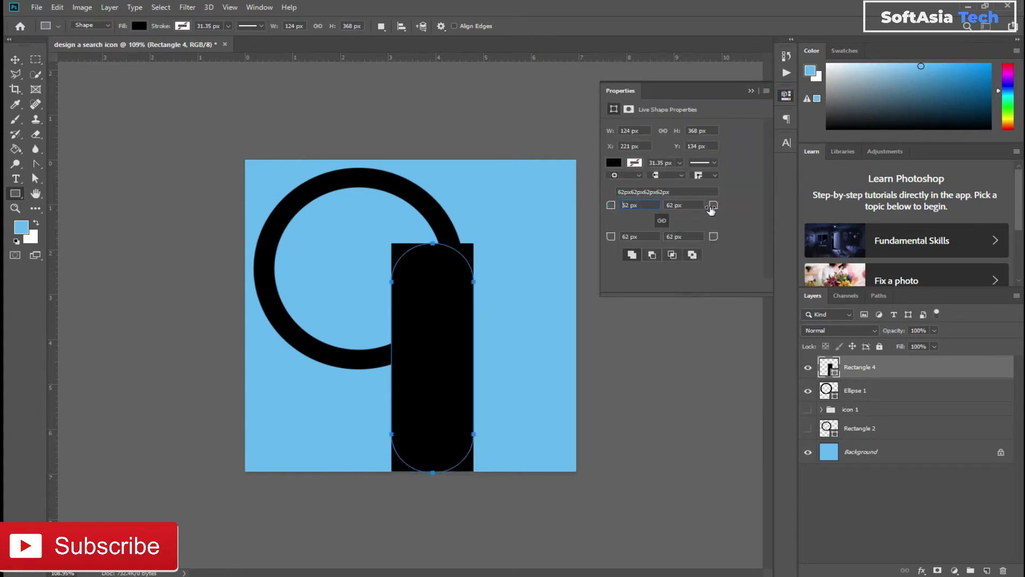
click(752, 92)
Rotate the pill about -42°, move it down-right from the ring, shorten it and convert it to a path
key(ctrl+t)
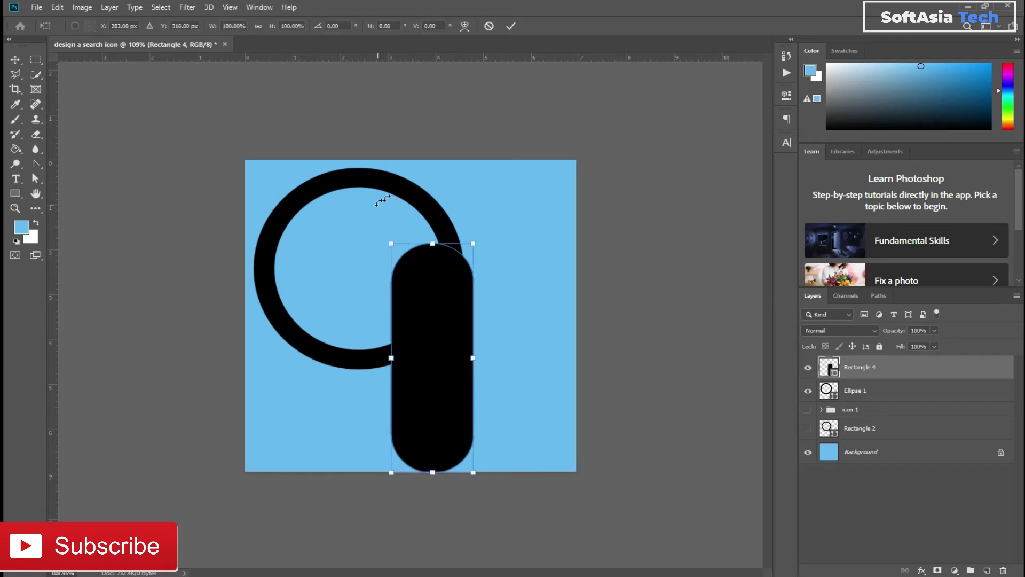
mouse_move(488, 197)
mouse_down()
mouse_move(403, 231)
mouse_move(418, 217)
mouse_up()
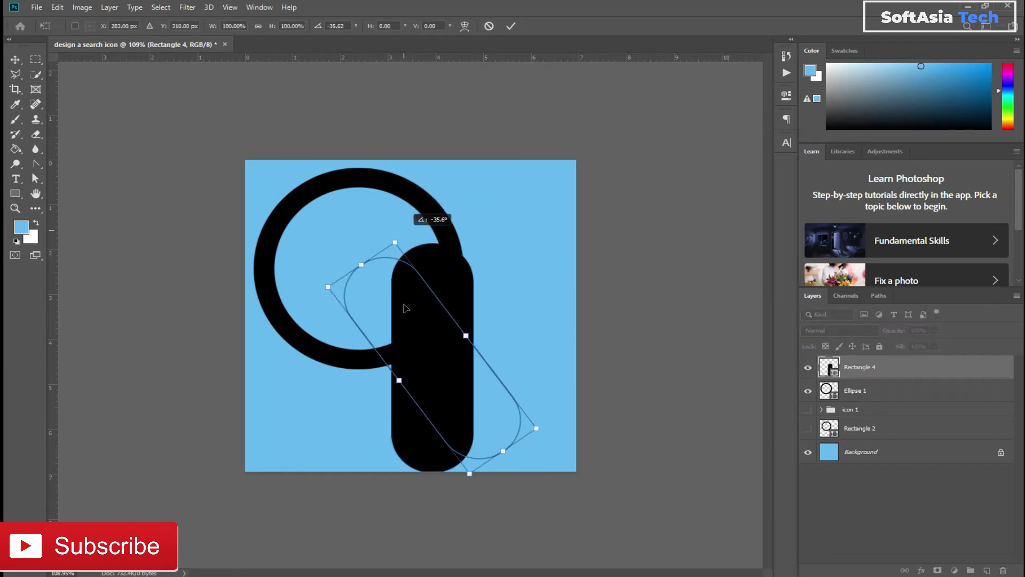
drag(406, 310, 452, 374)
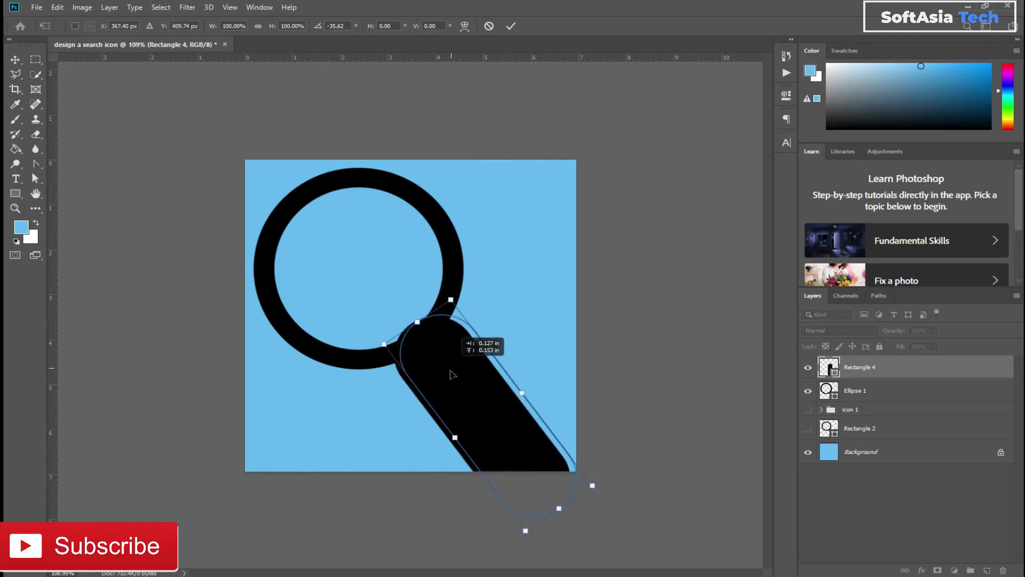
drag(471, 305, 477, 285)
drag(438, 383, 448, 381)
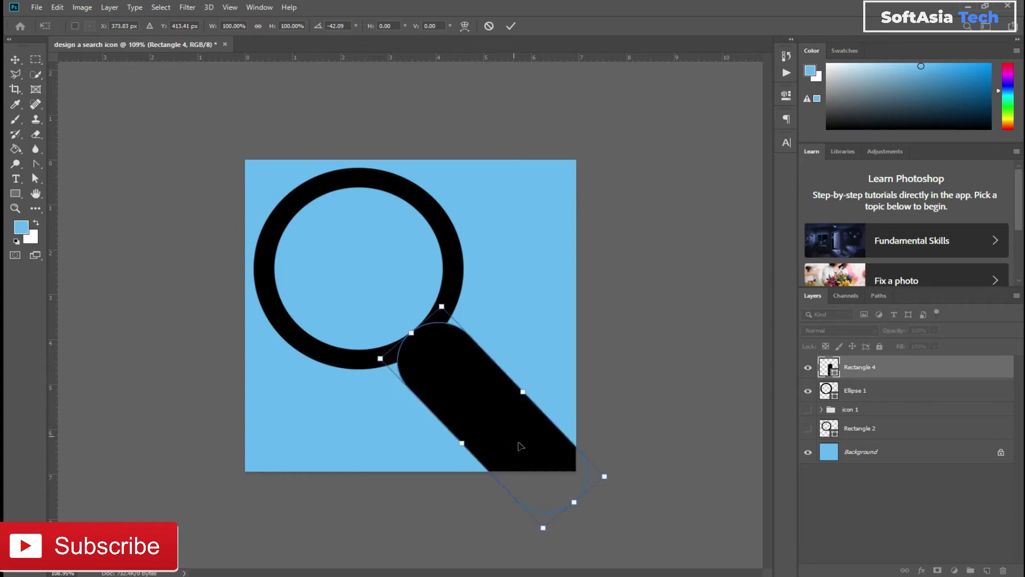
drag(574, 501, 529, 455)
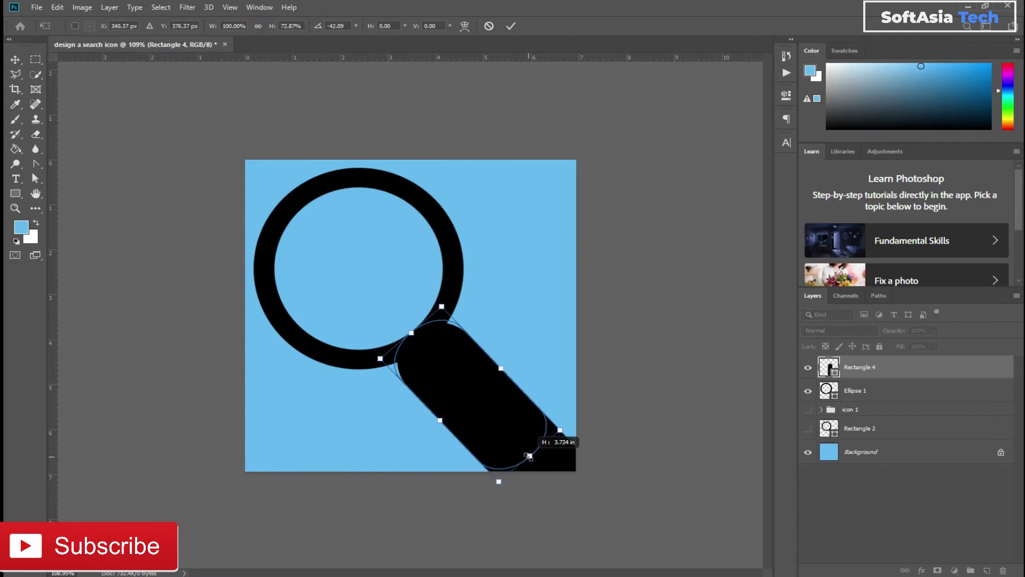
drag(528, 457, 541, 467)
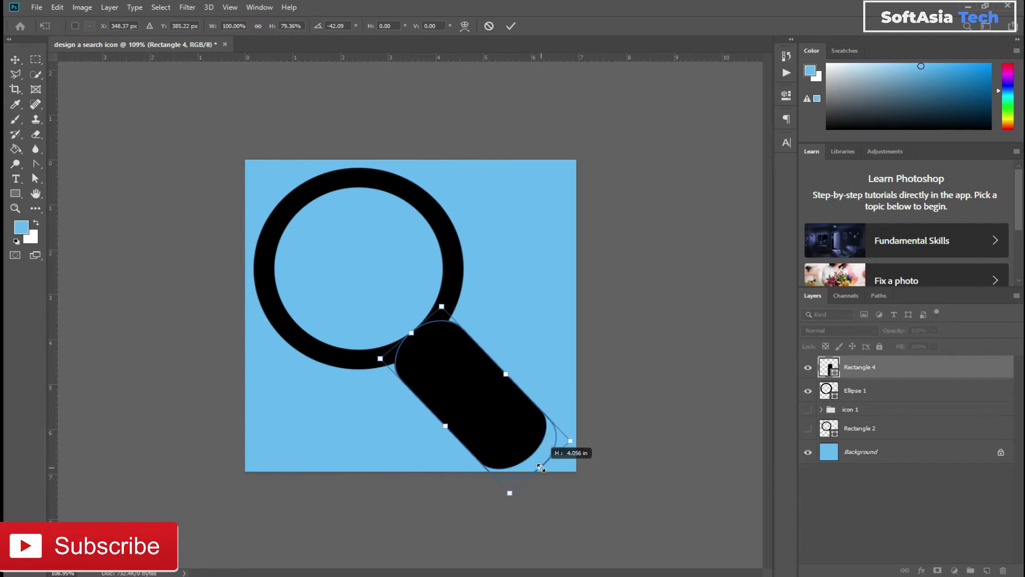
click(890, 393)
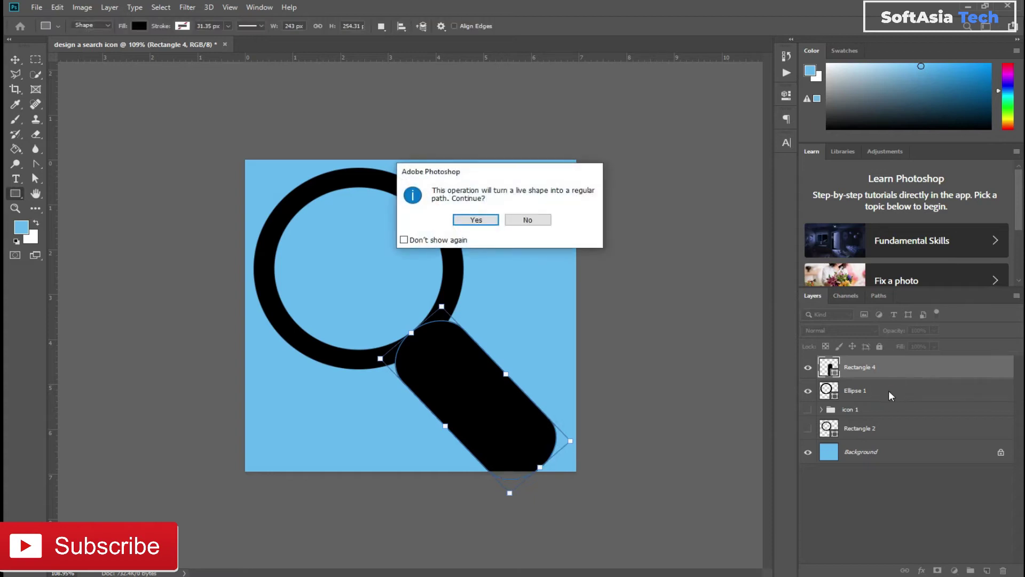
click(473, 221)
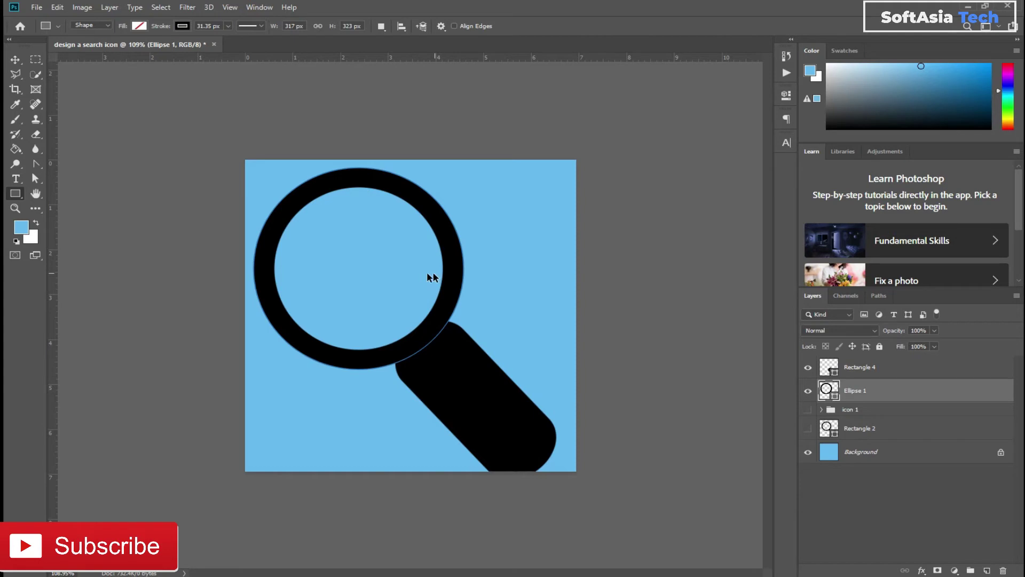
Shrink the Ellipse 1 ring slightly and move it up and left
key(ctrl+t)
drag(392, 265, 385, 262)
drag(453, 362, 443, 353)
drag(381, 283, 379, 287)
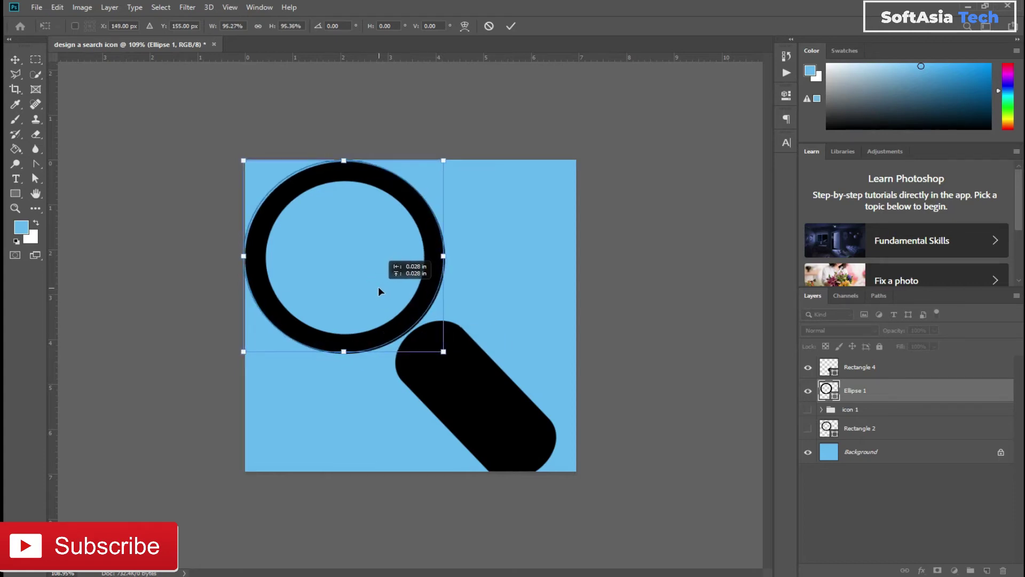
key(Return)
Move the Rectangle 4 handle up-left so it meets the ring
click(860, 369)
click(904, 369)
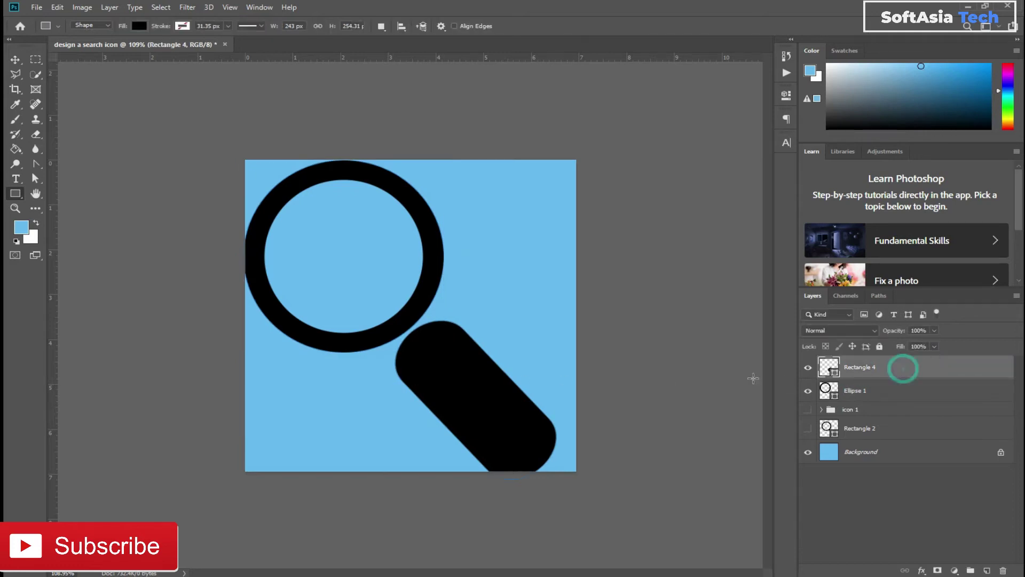
key(ctrl+t)
drag(515, 427, 499, 409)
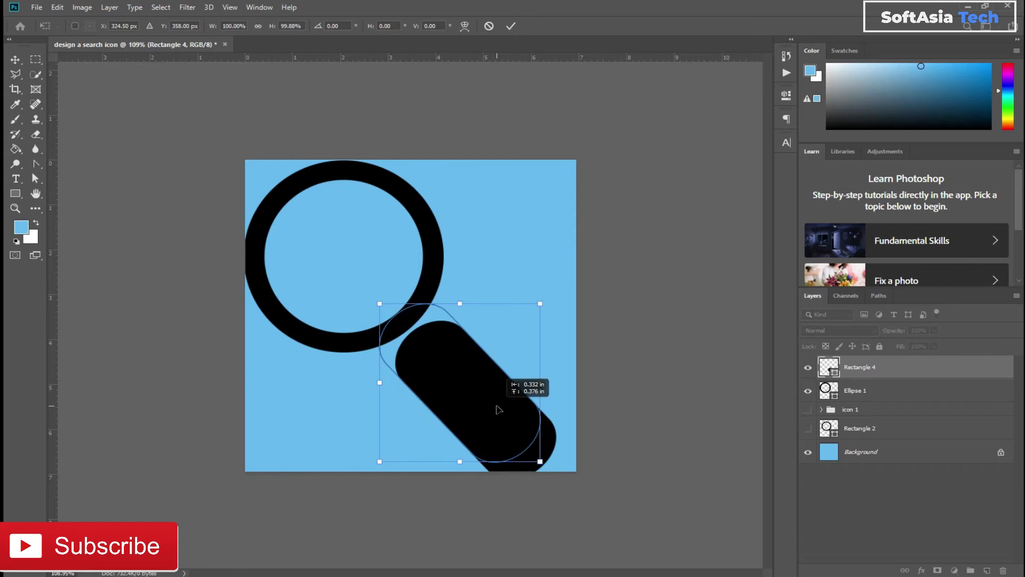
click(922, 367)
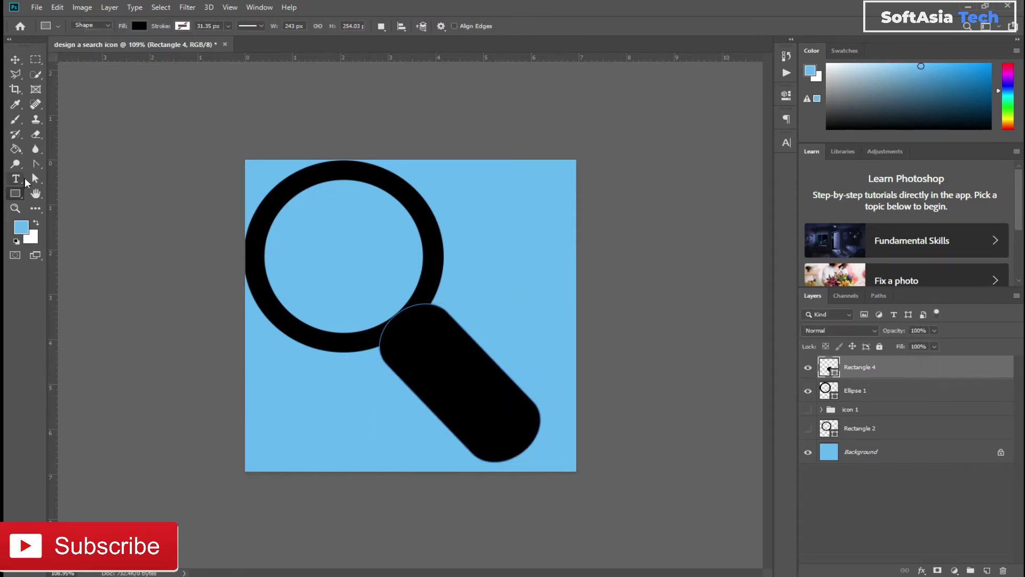
Add an anchor point with the Pen Tool where the handle meets the ring
click(35, 166)
right_click(36, 165)
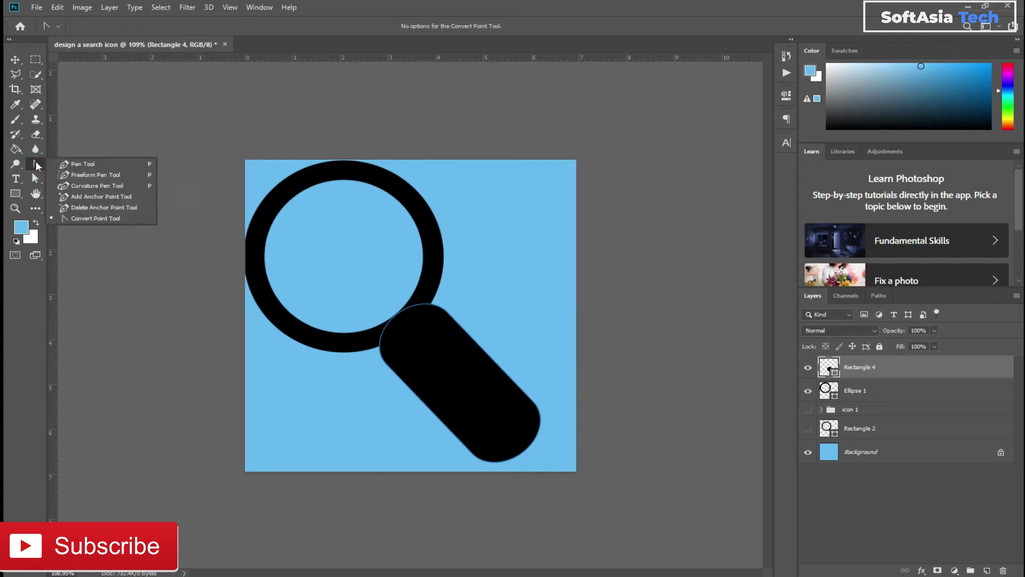
click(82, 162)
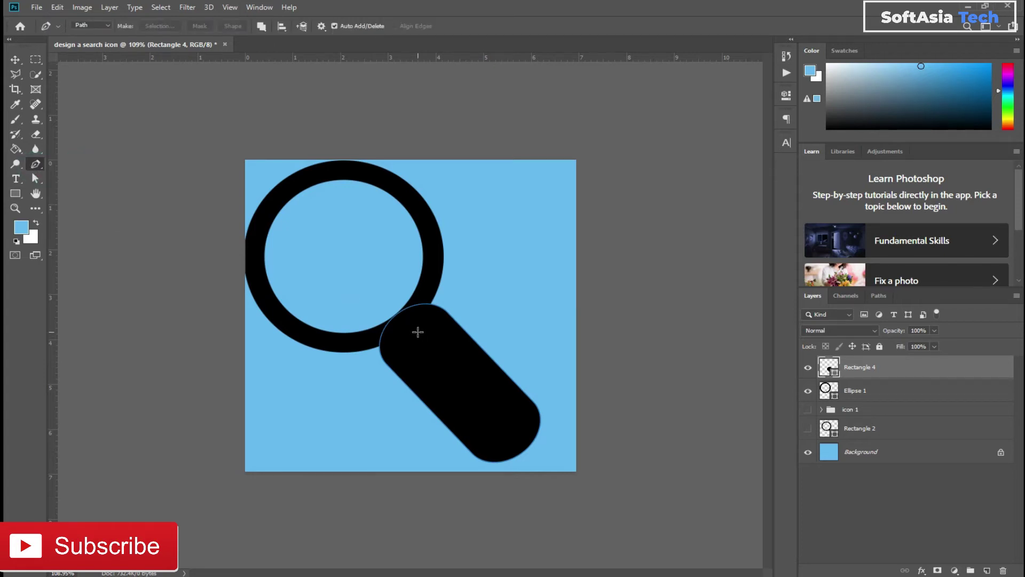
scroll(417, 332, up, 2)
scroll(418, 333, up, 2)
scroll(417, 332, up, 1)
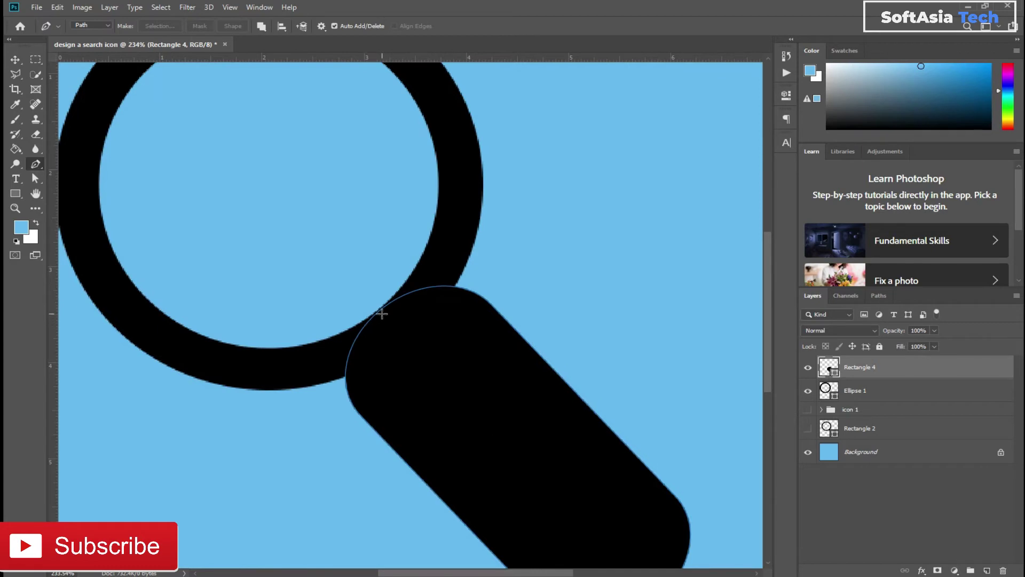
right_click(35, 164)
click(57, 163)
click(379, 313)
Select the junction anchor with the Direct Selection Tool and flatten the handle's top curve
right_click(33, 183)
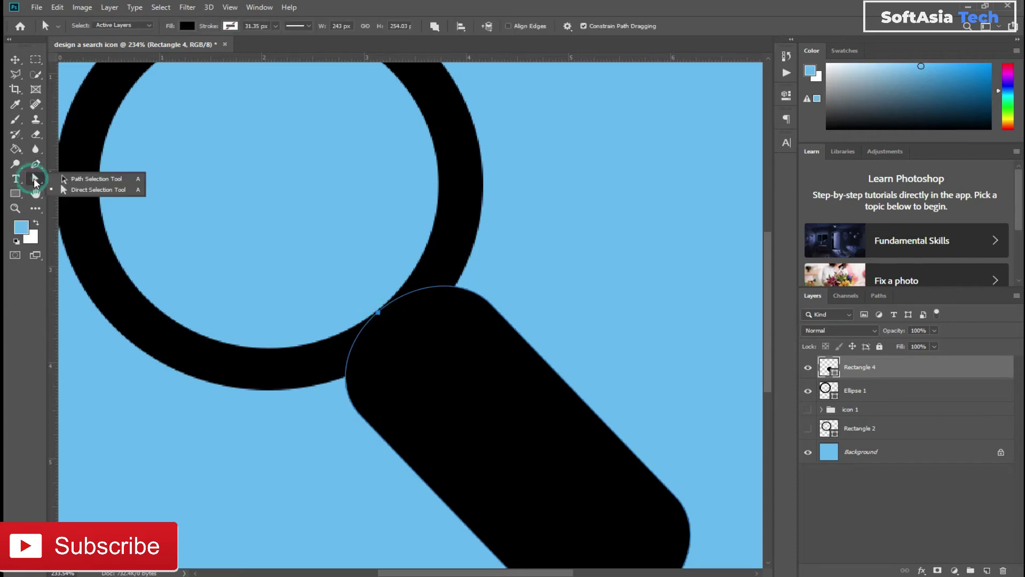
click(80, 190)
drag(318, 257, 553, 464)
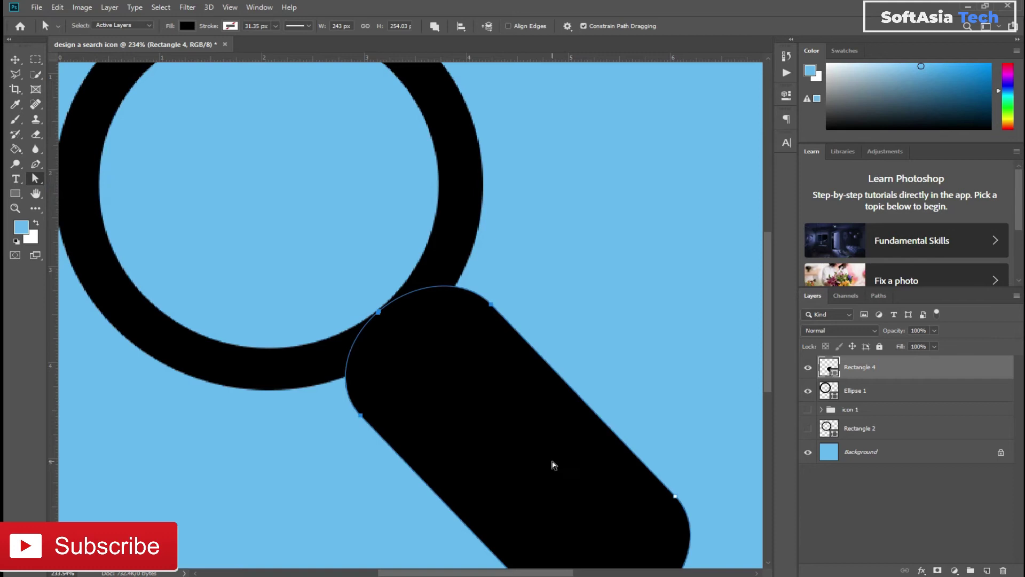
scroll(415, 361, up, 3)
scroll(416, 359, up, 1)
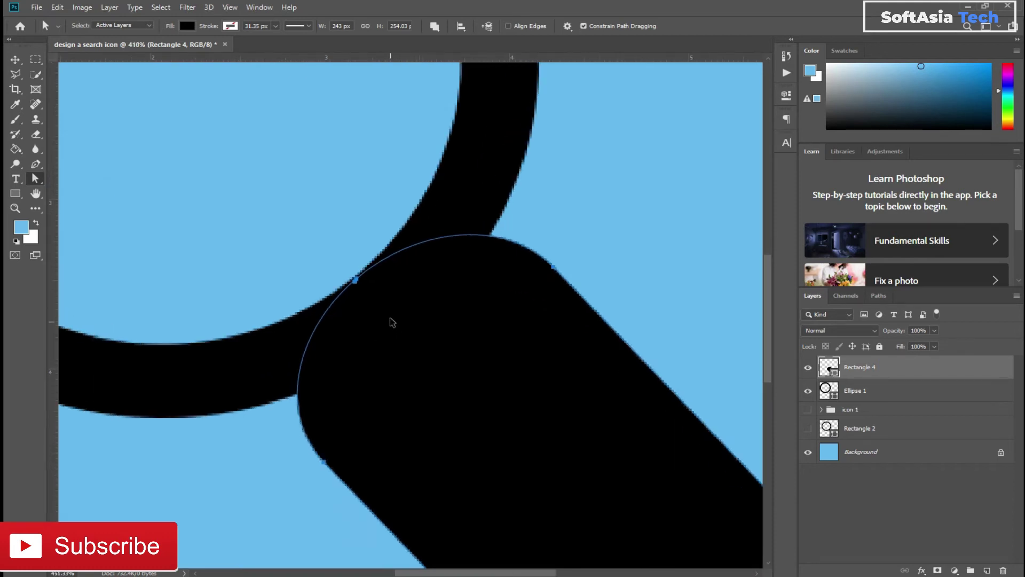
scroll(391, 321, up, 1)
drag(349, 270, 351, 271)
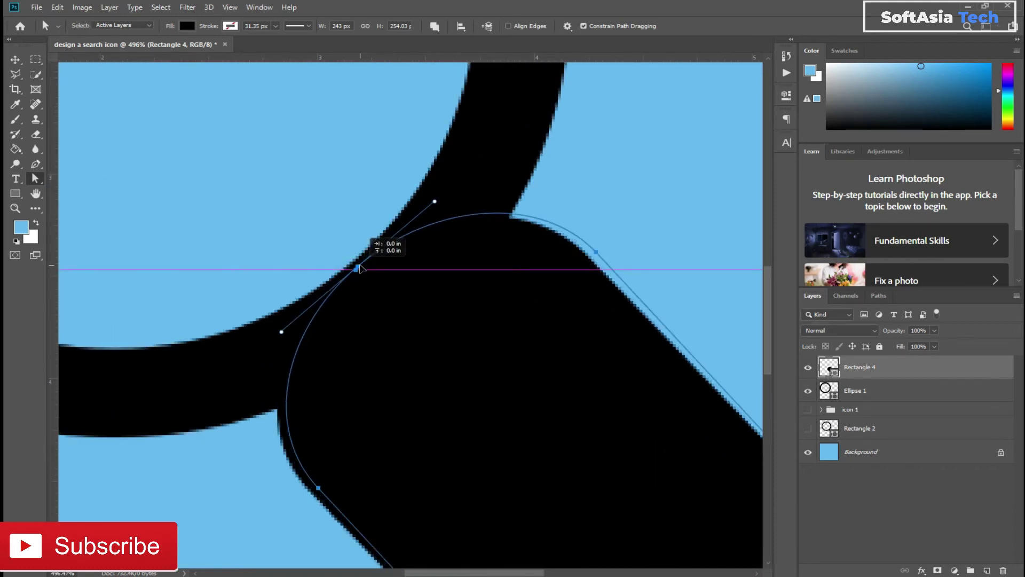
drag(428, 205, 358, 260)
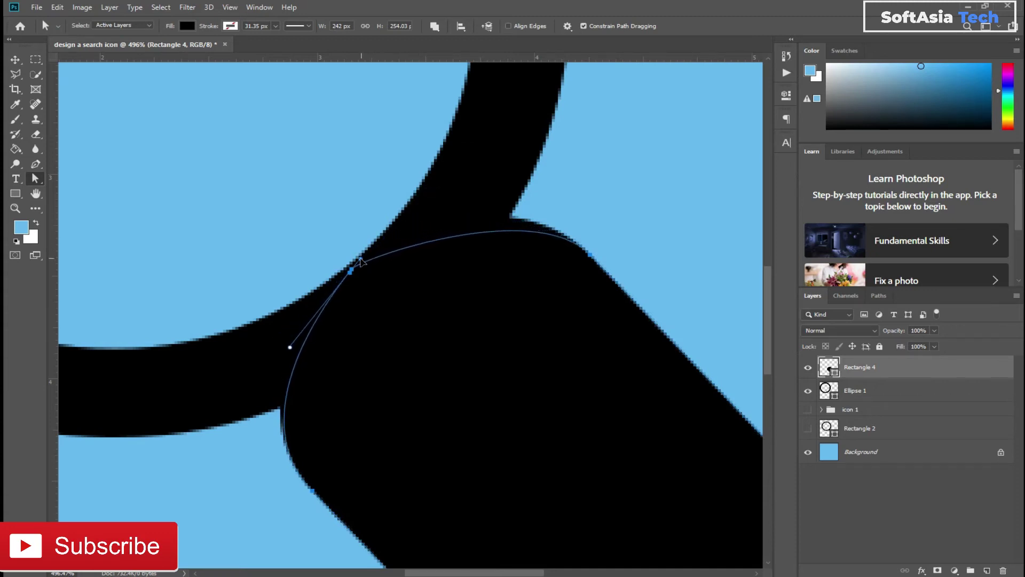
drag(291, 344, 288, 357)
Pull the upper-right and lower-left anchors inward so the handle tapers toward the ring
mouse_move(325, 305)
mouse_down()
mouse_move(293, 350)
mouse_move(346, 285)
mouse_up()
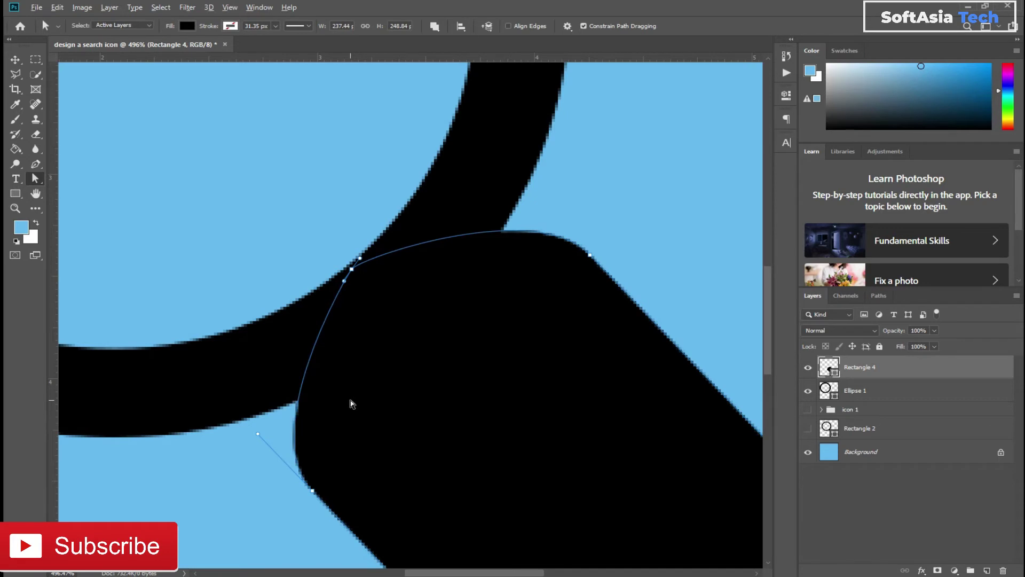
scroll(350, 403, down, 2)
drag(514, 308, 454, 328)
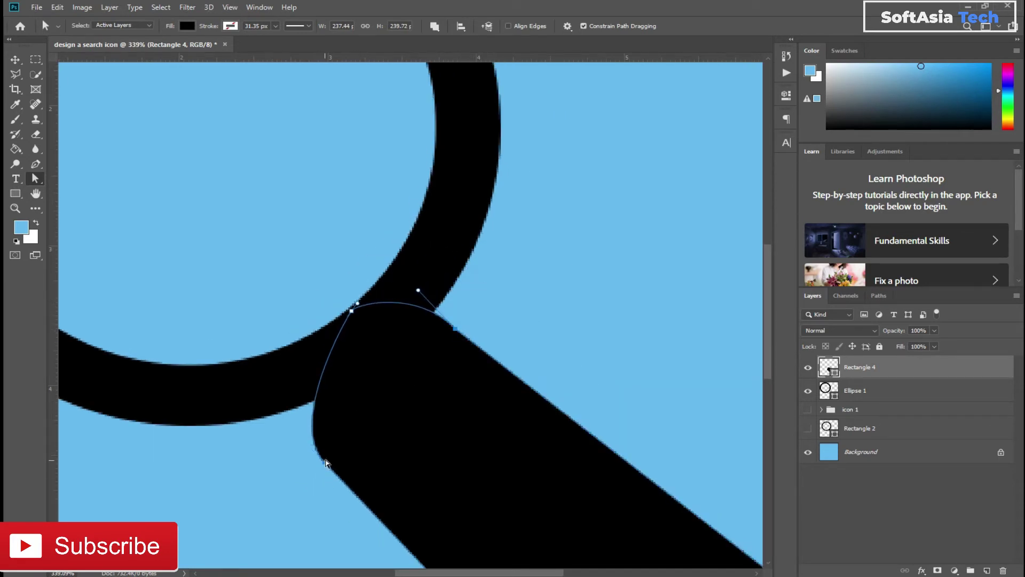
drag(325, 460, 366, 401)
Hide the Rectangle 2 layer and select the icon 1 group
scroll(313, 423, down, 3)
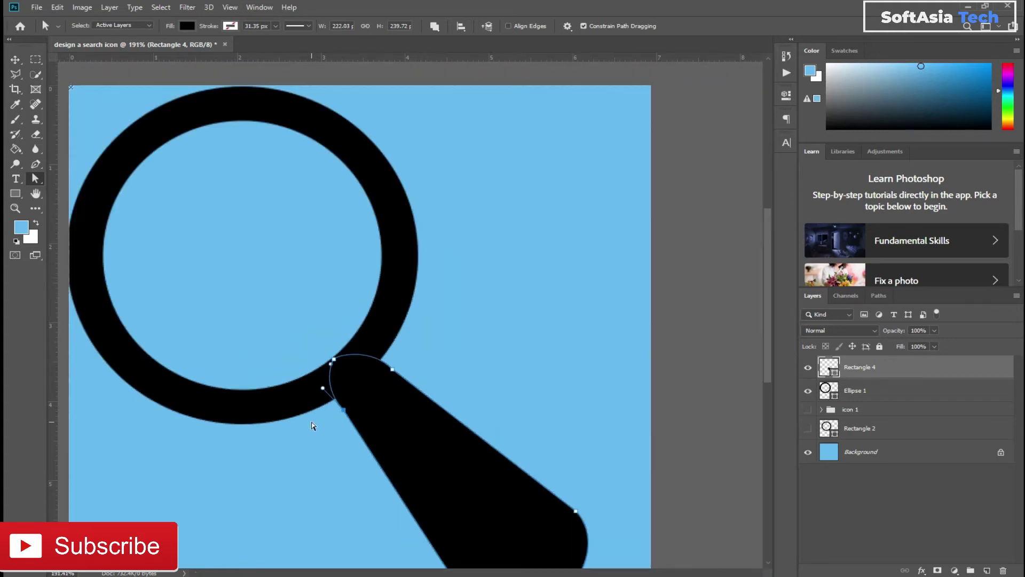
scroll(313, 425, down, 2)
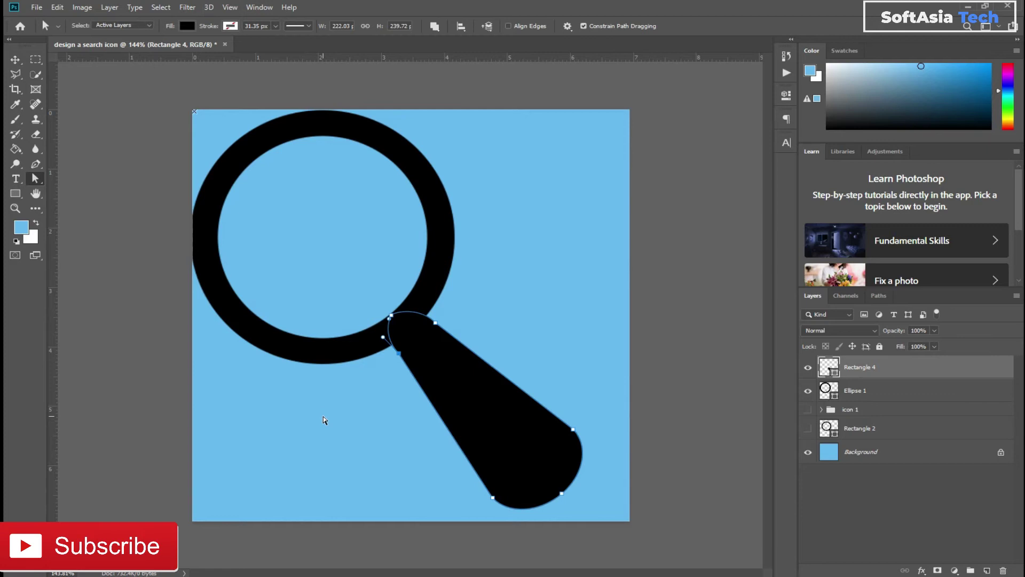
click(807, 428)
click(876, 408)
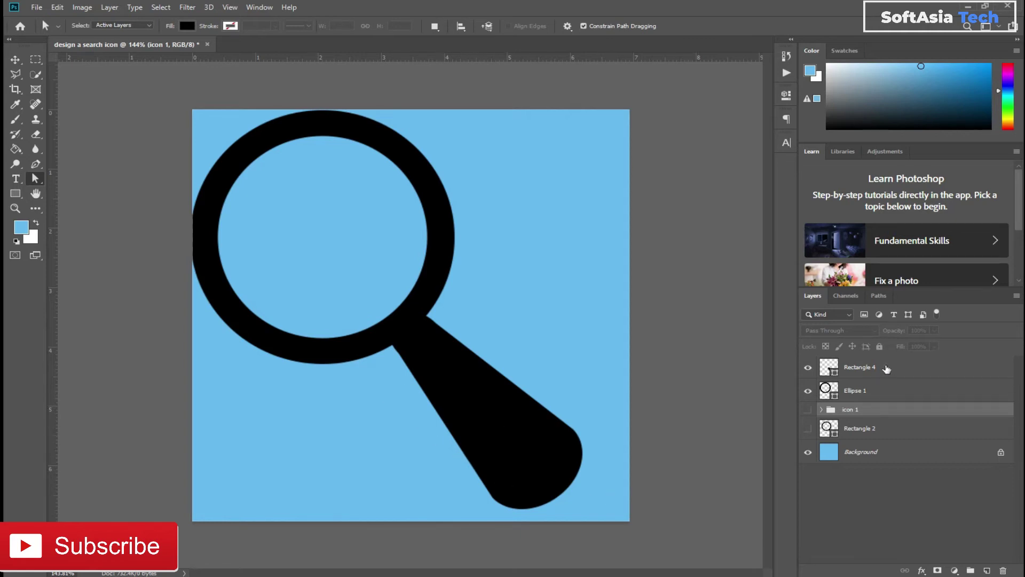
Rotate the Rectangle 4 handle about -4.6°, shrink it slightly and nudge it against the ring
click(886, 369)
key(ctrl+t)
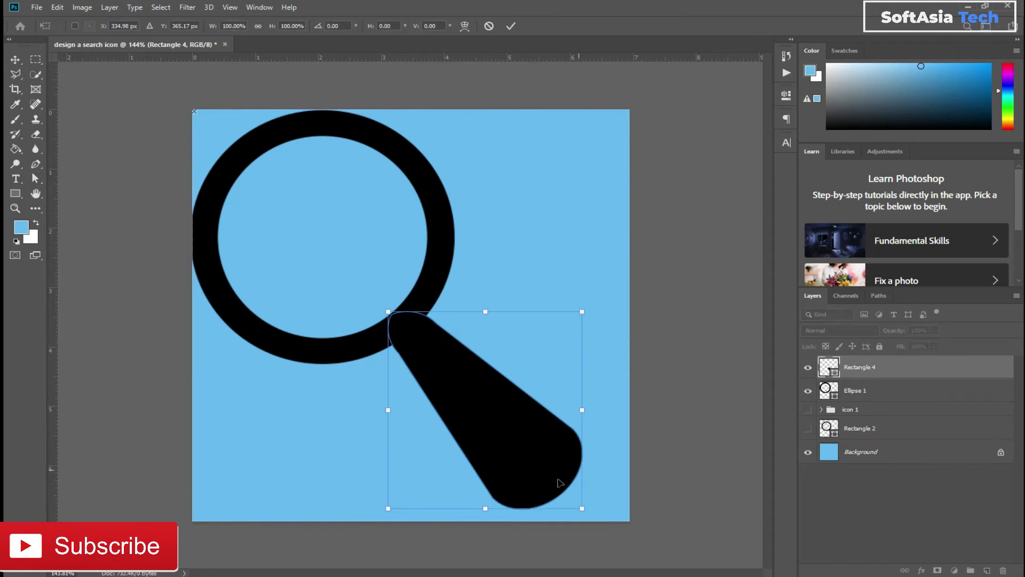
drag(530, 495, 549, 469)
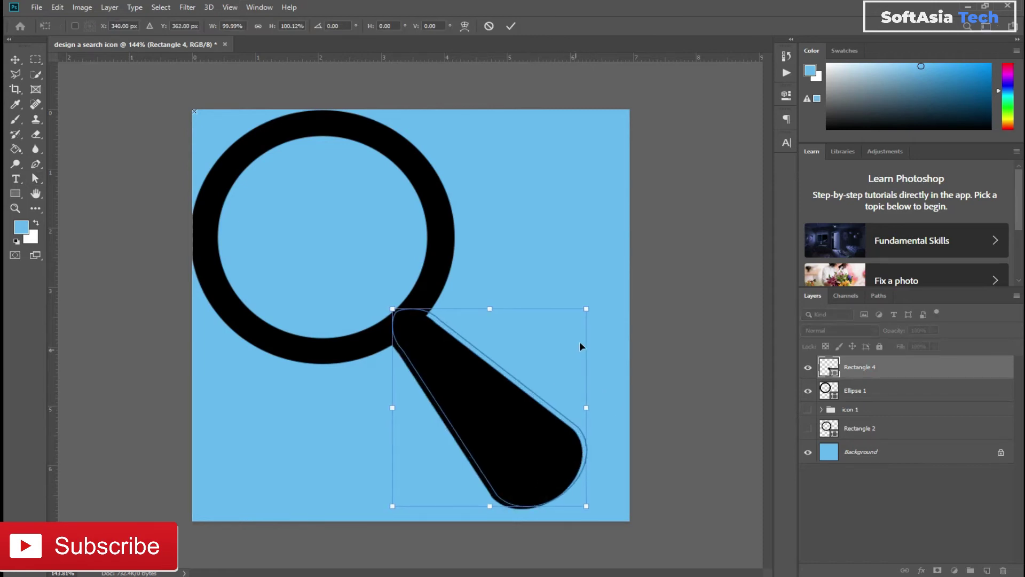
drag(595, 288, 572, 320)
drag(526, 394, 531, 394)
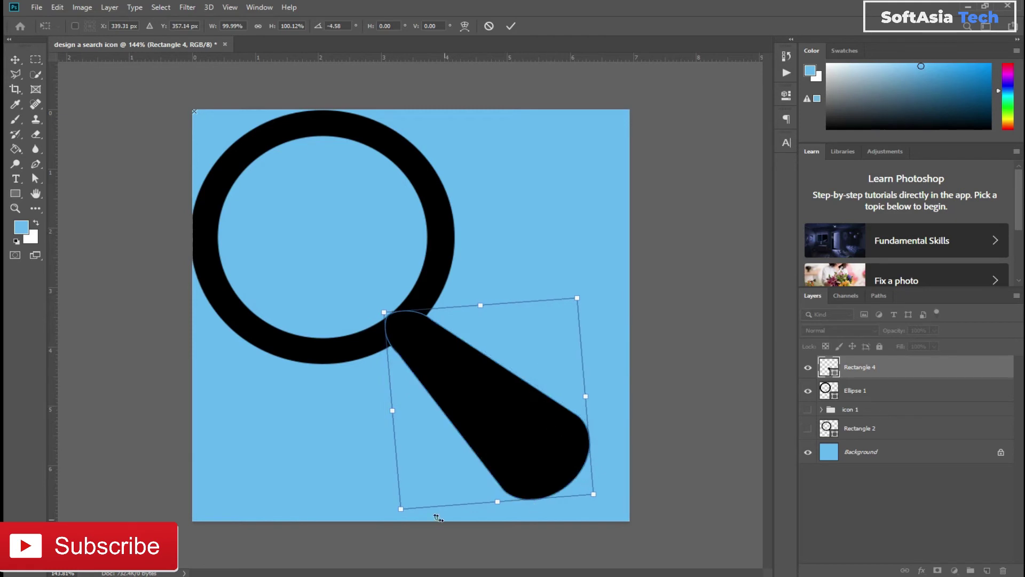
drag(405, 509, 407, 505)
drag(513, 468, 517, 473)
click(942, 373)
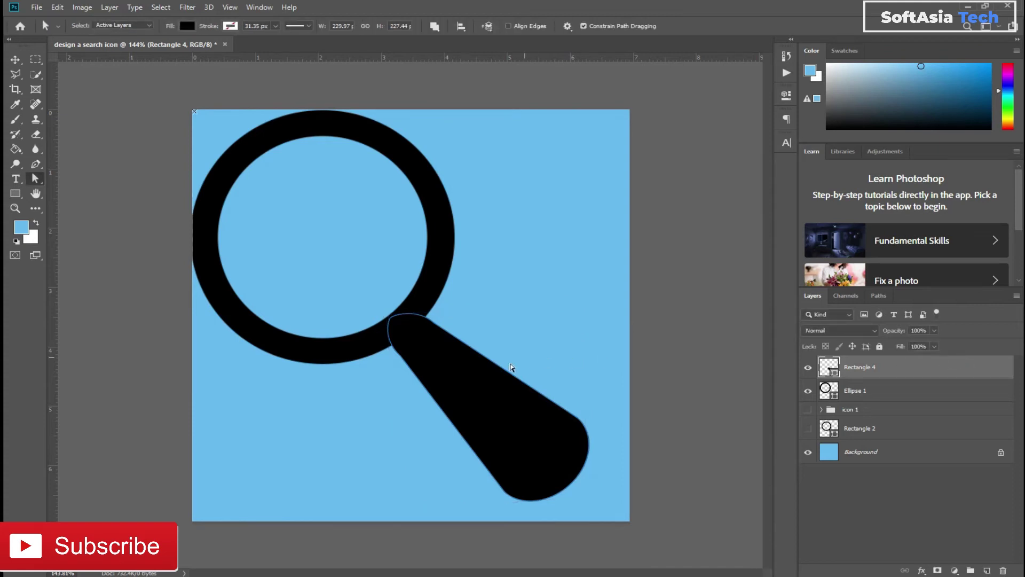
click(878, 389)
shift+click(872, 368)
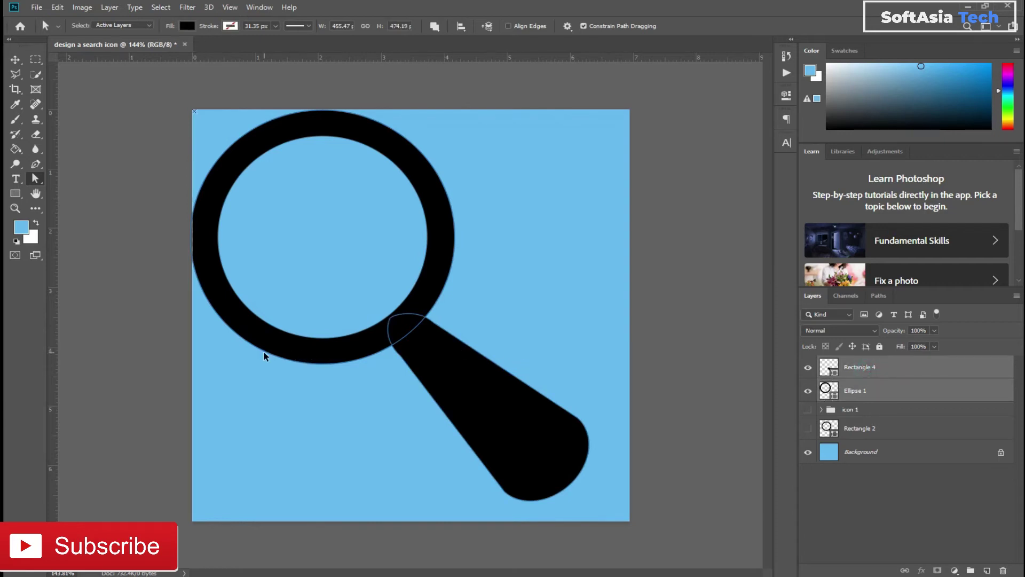
key(ctrl+e)
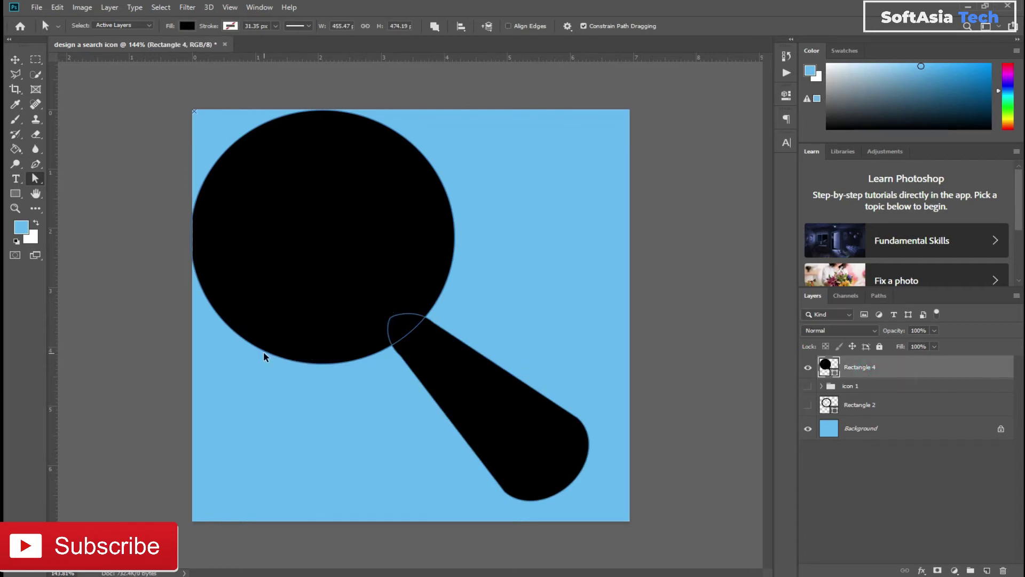
key(ctrl+z)
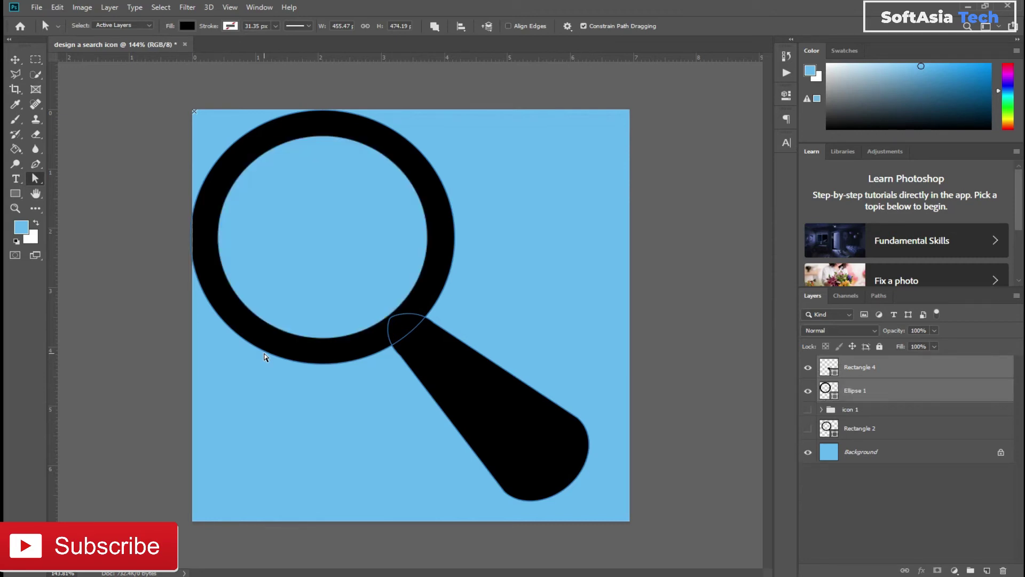
key(u)
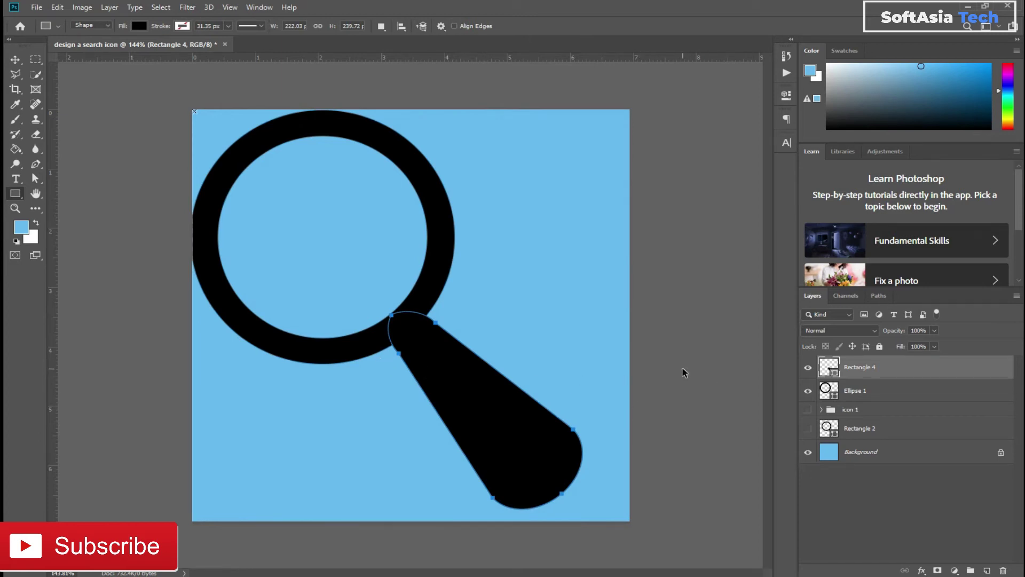
key(Return)
Give the handle no fill and a solid black stroke
click(139, 25)
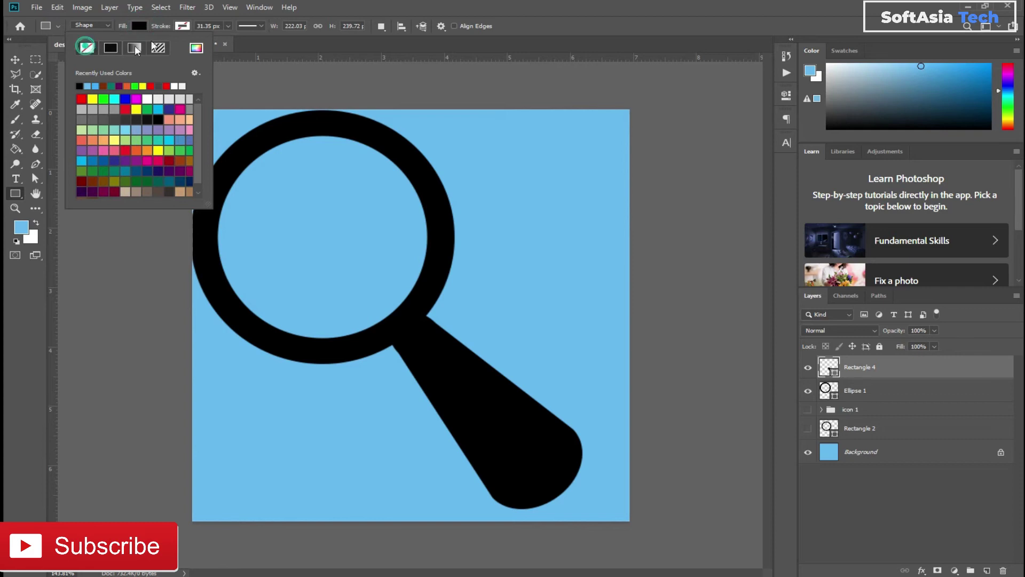
click(87, 48)
click(229, 25)
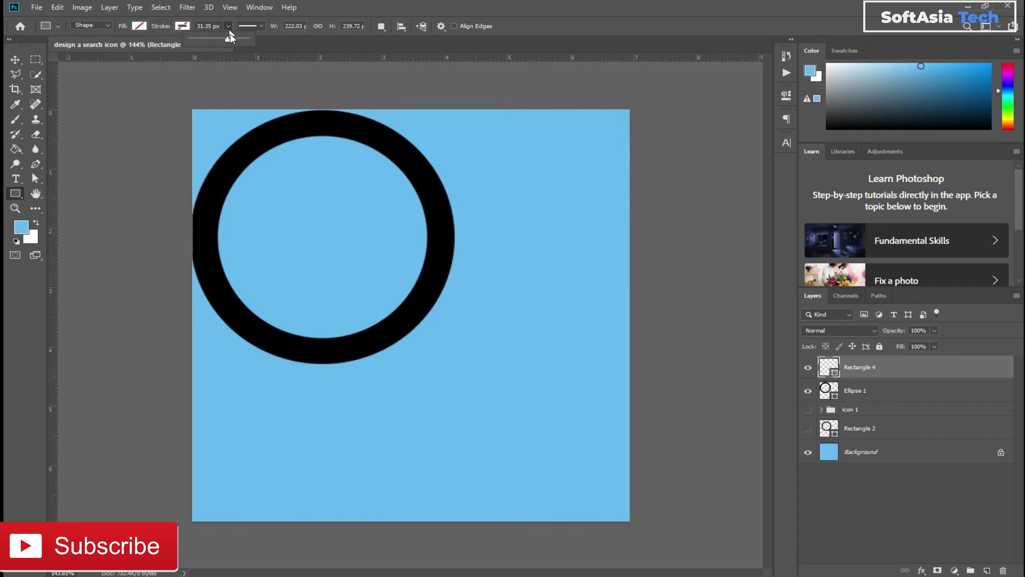
click(186, 25)
click(122, 86)
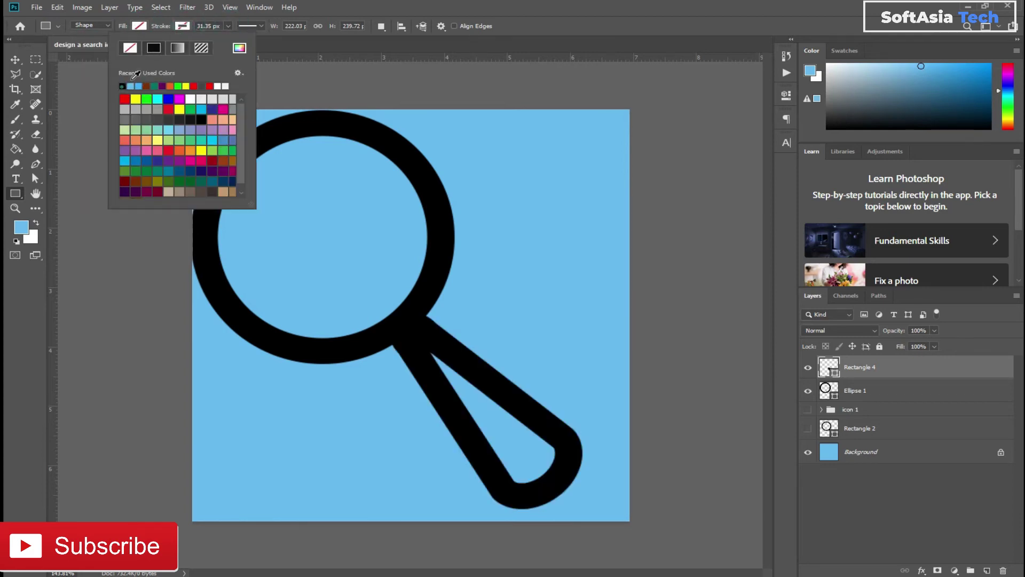
click(229, 26)
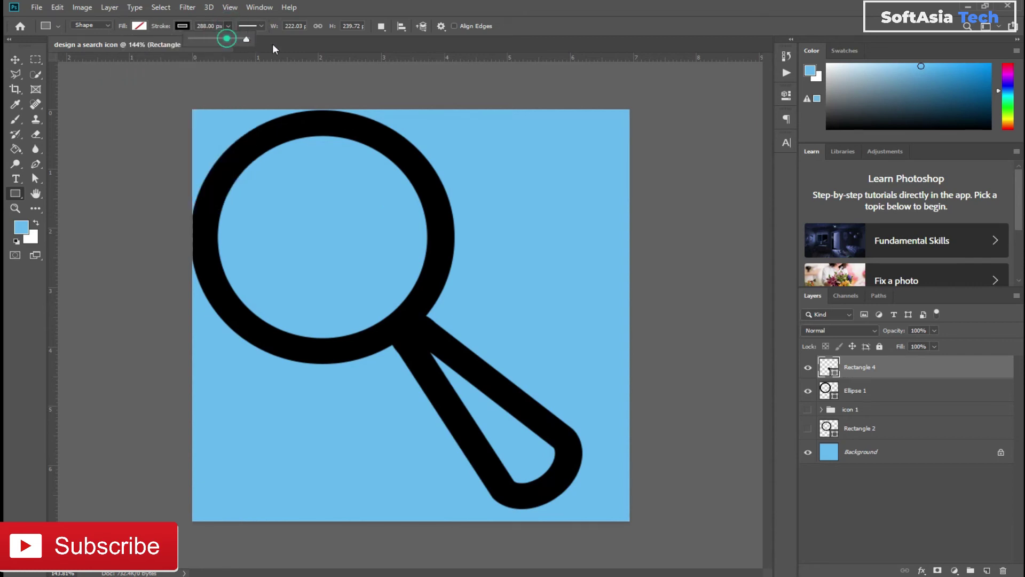
click(879, 389)
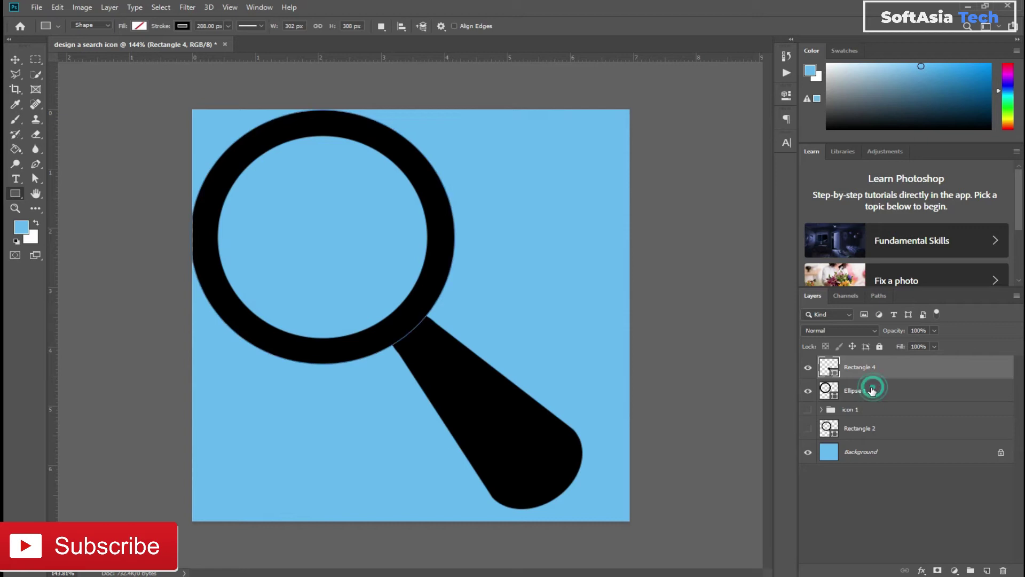
Group and merge the handle with the Ellipse 1 ring, then undo that merge
shift+click(871, 390)
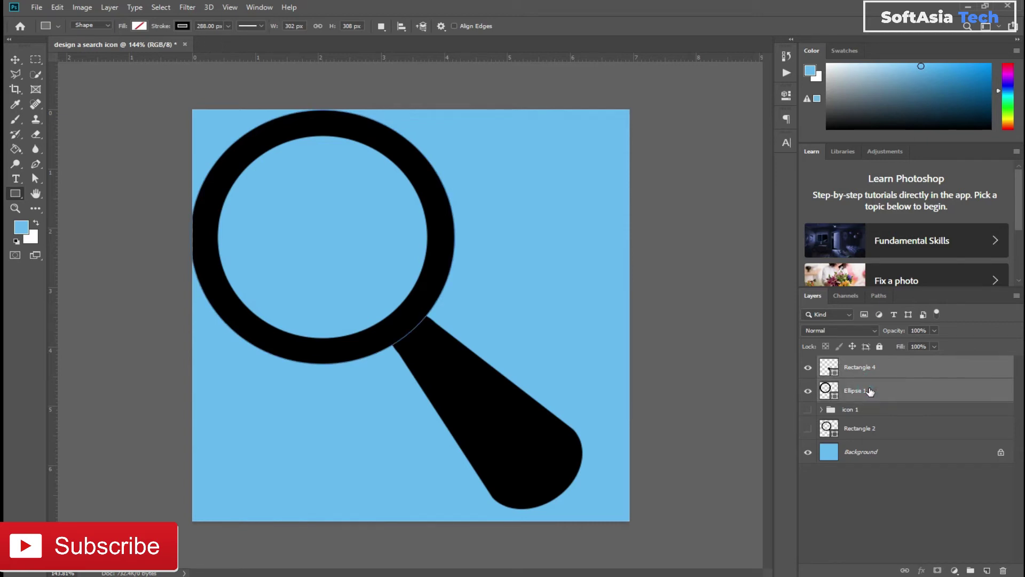
key(ctrl+g)
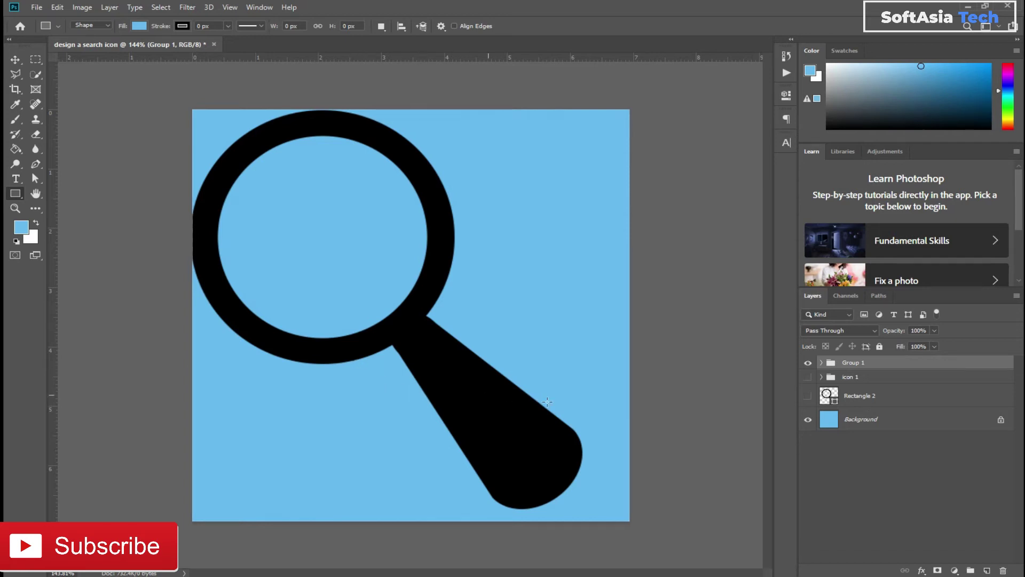
click(822, 363)
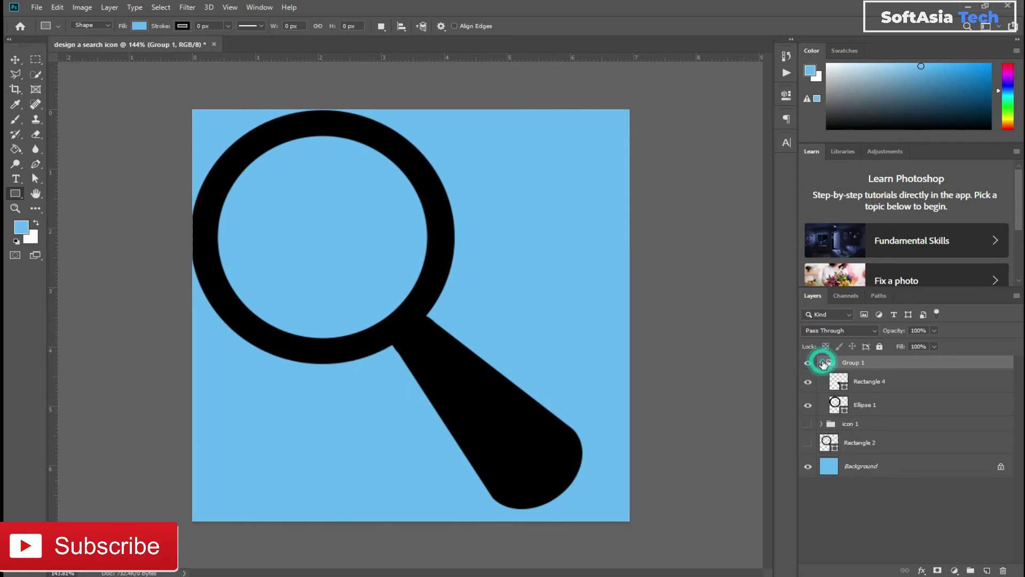
click(858, 387)
shift+click(861, 406)
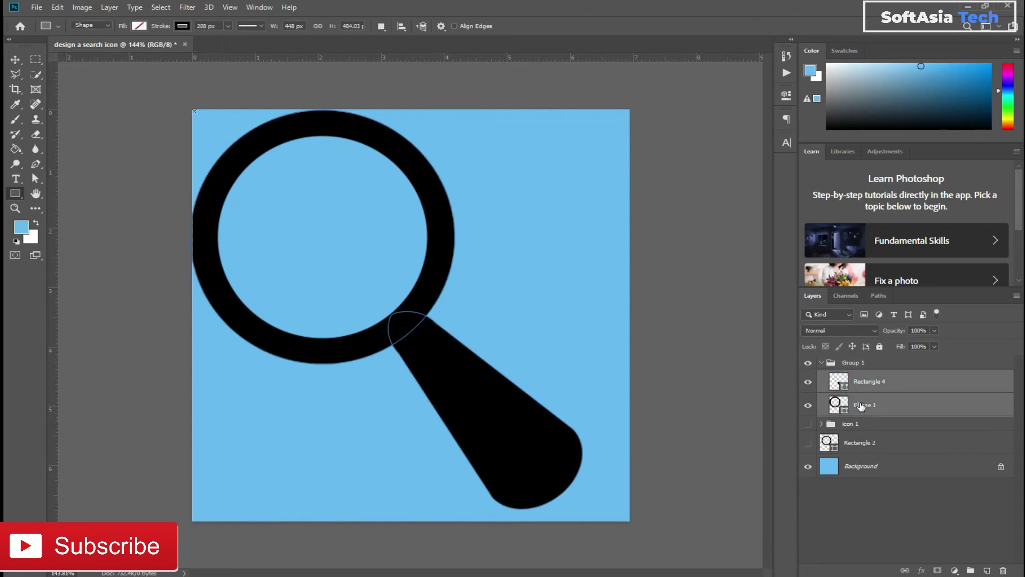
key(ctrl+e)
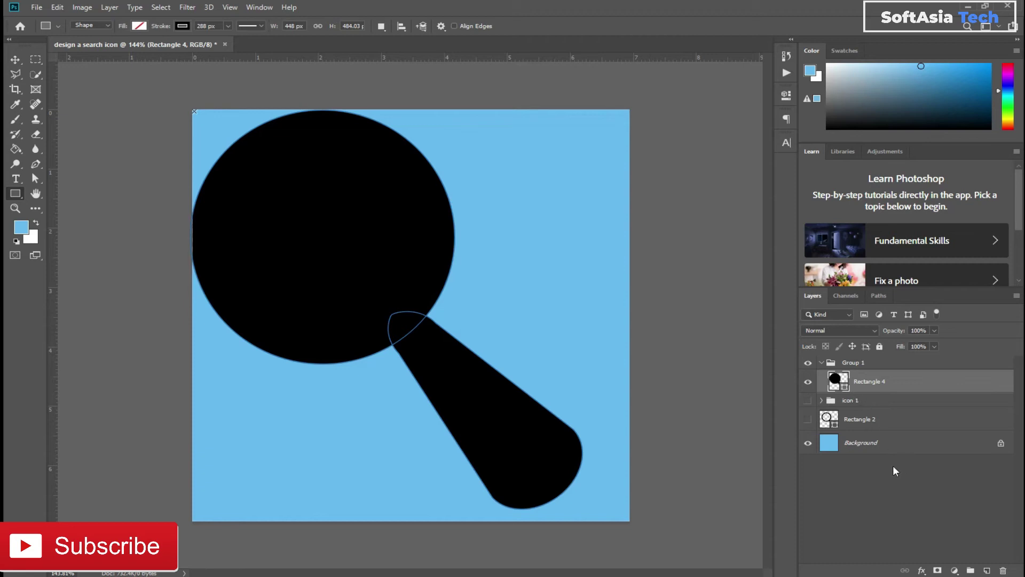
key(ctrl+z)
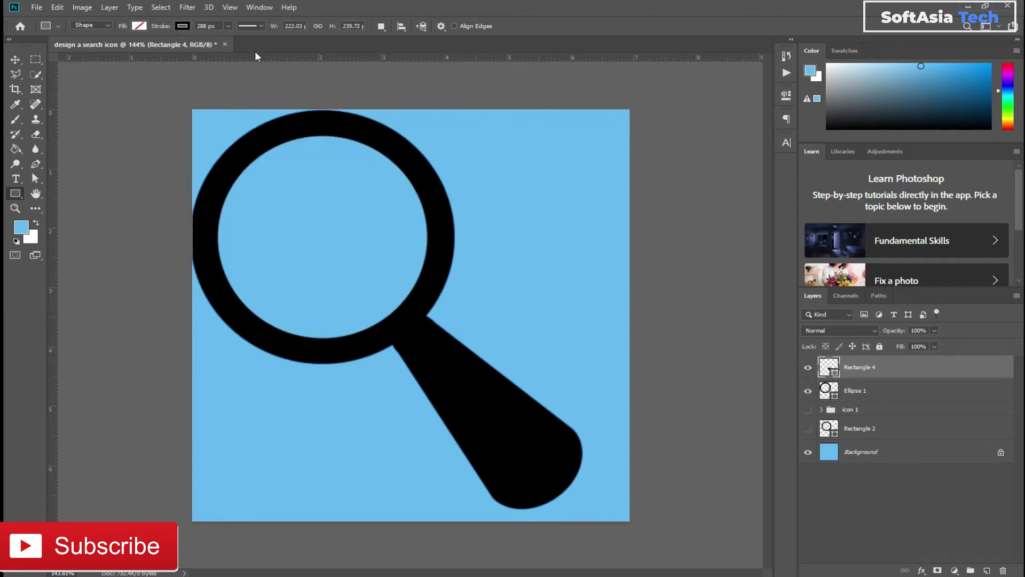
Thin the handle's stroke width and merge it with the Ellipse 1 ring
click(228, 26)
drag(223, 42, 213, 41)
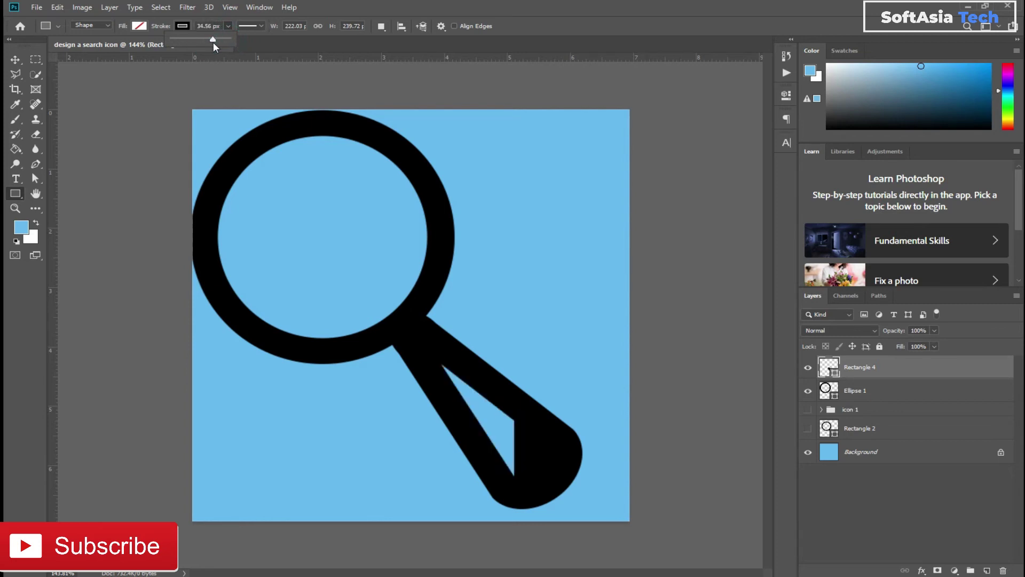
key(Return)
shift+click(872, 398)
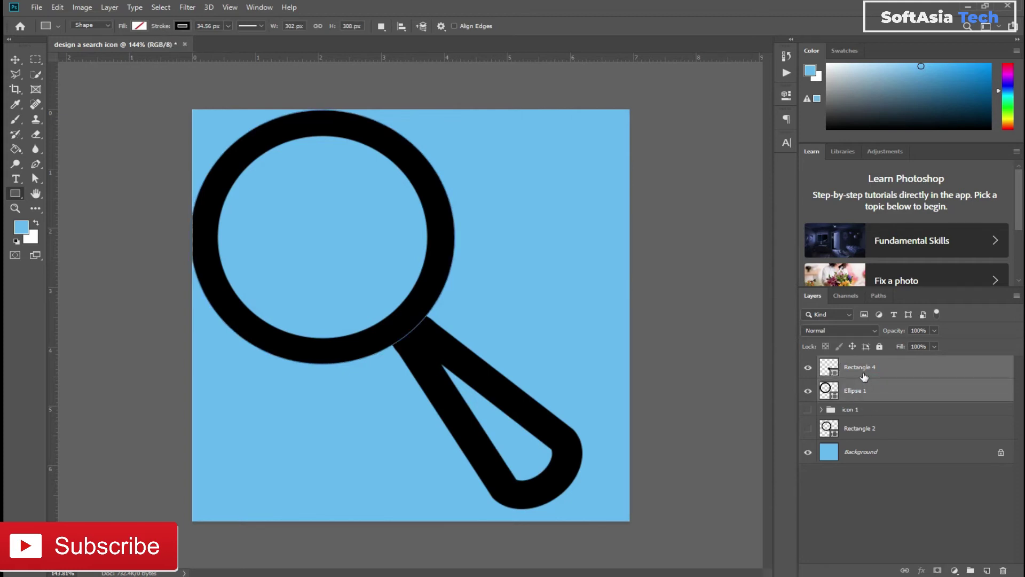
key(ctrl+e)
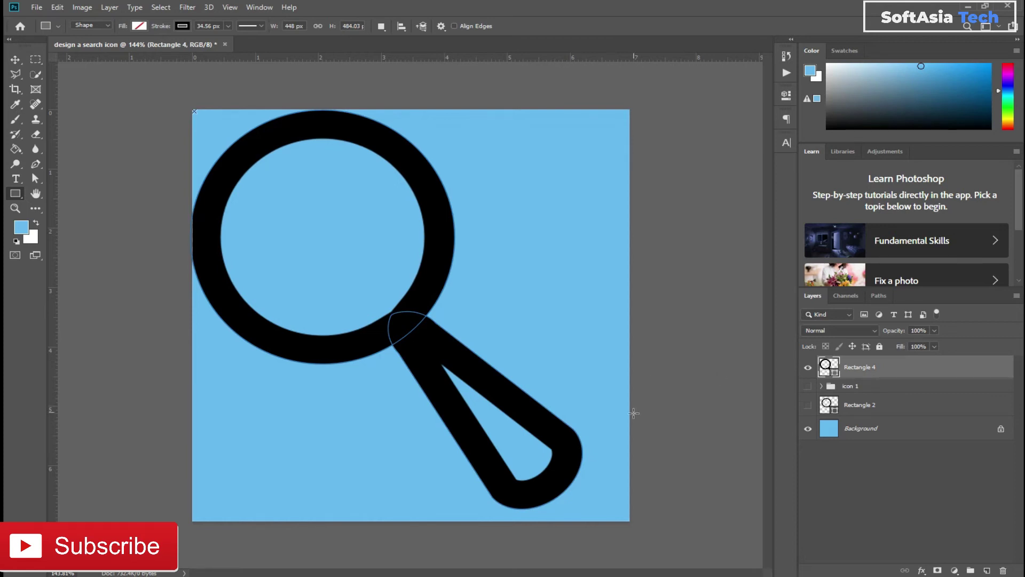
Merge the shape components into one path, accepting the convert-to-path prompt
click(382, 27)
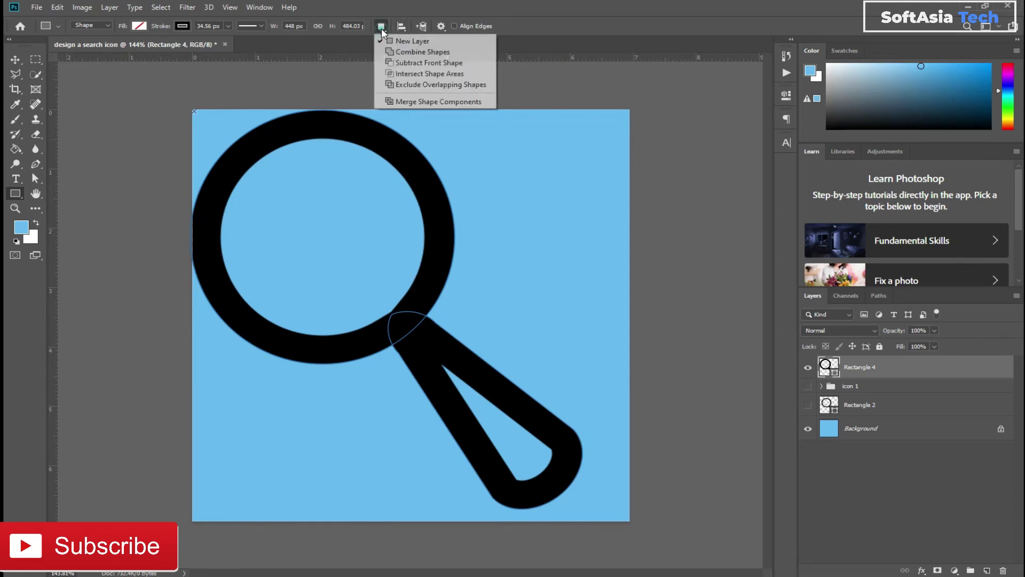
click(403, 102)
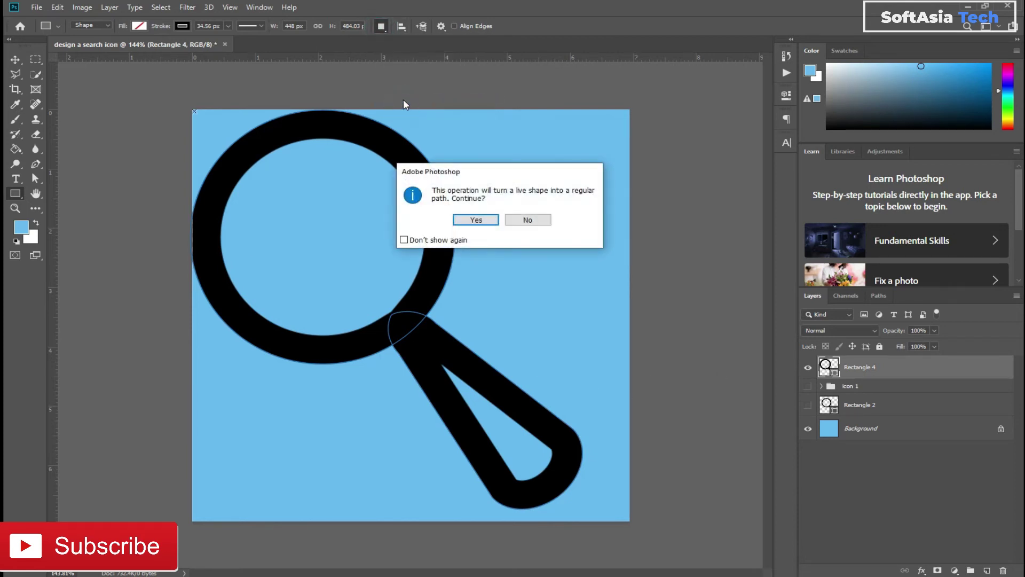
click(458, 221)
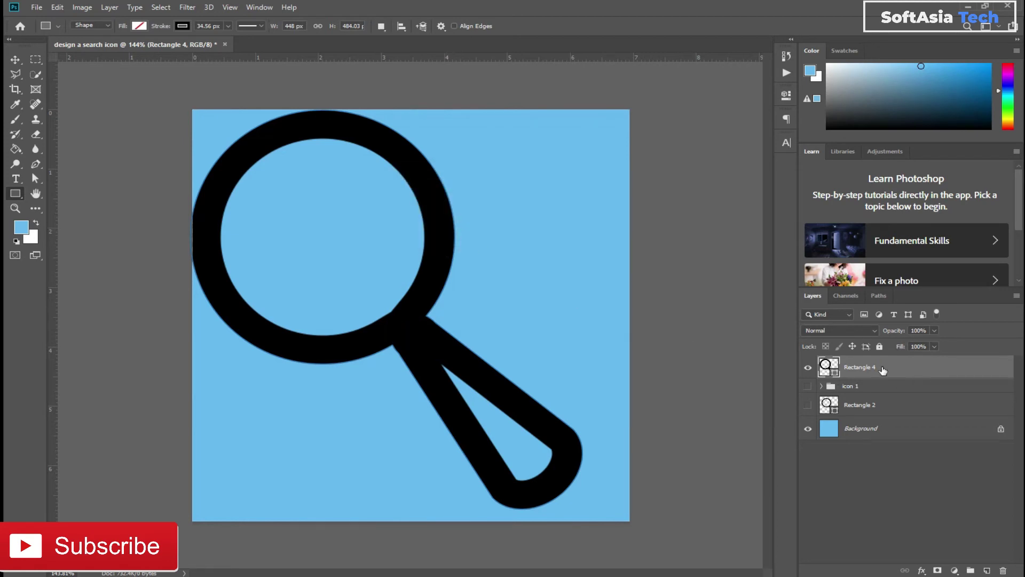
Put the merged shape in a group named 'icon 2' and hide it
key(ctrl+g)
double_click(849, 362)
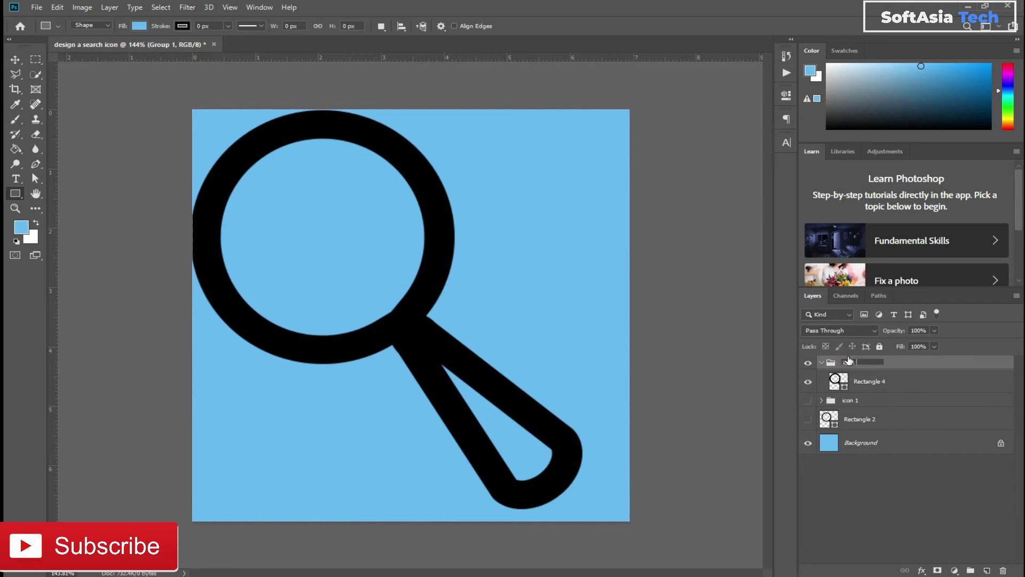
text(icon 2)
key(Return)
click(822, 363)
click(807, 363)
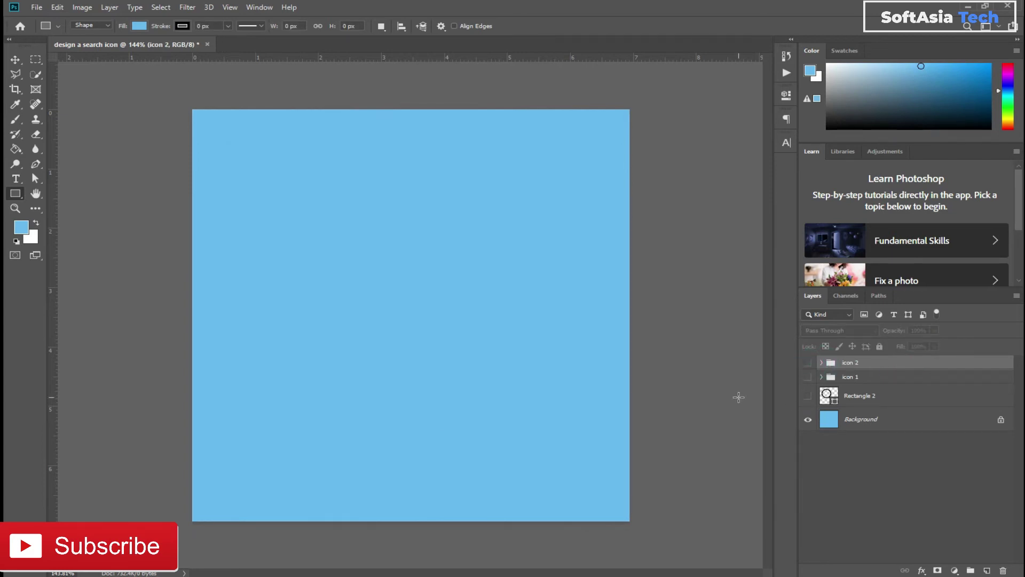
Draw a new ellipse with no fill and a thick black stroke of about 20 px
right_click(15, 193)
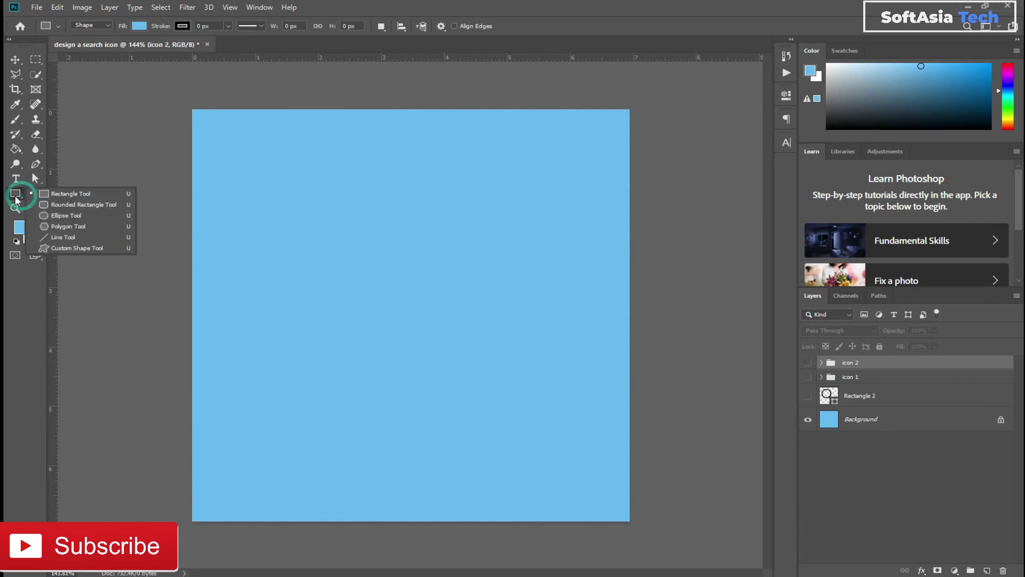
click(66, 218)
mouse_move(217, 131)
mouse_down()
mouse_move(395, 363)
mouse_move(477, 448)
mouse_move(471, 441)
mouse_up()
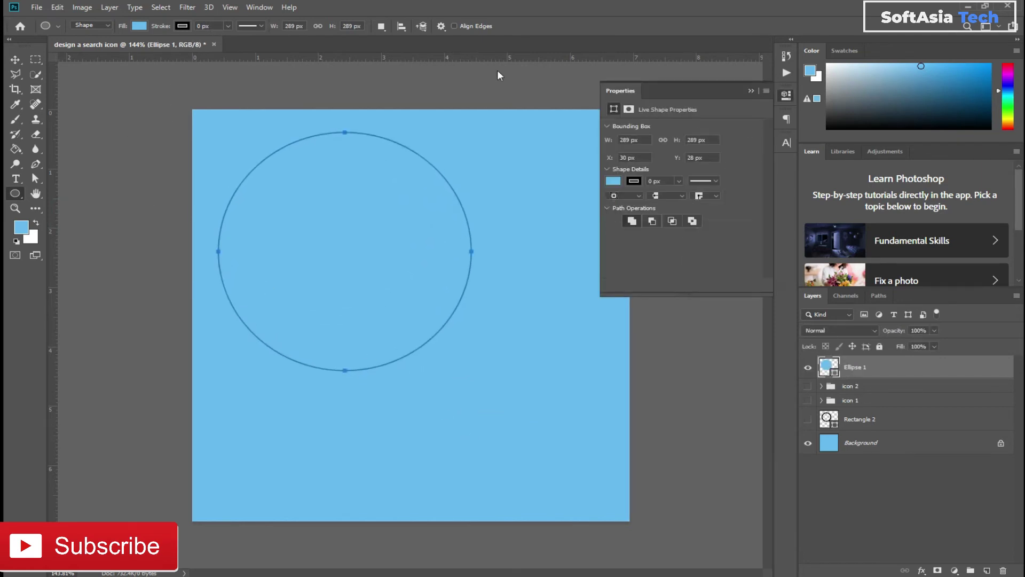
click(612, 180)
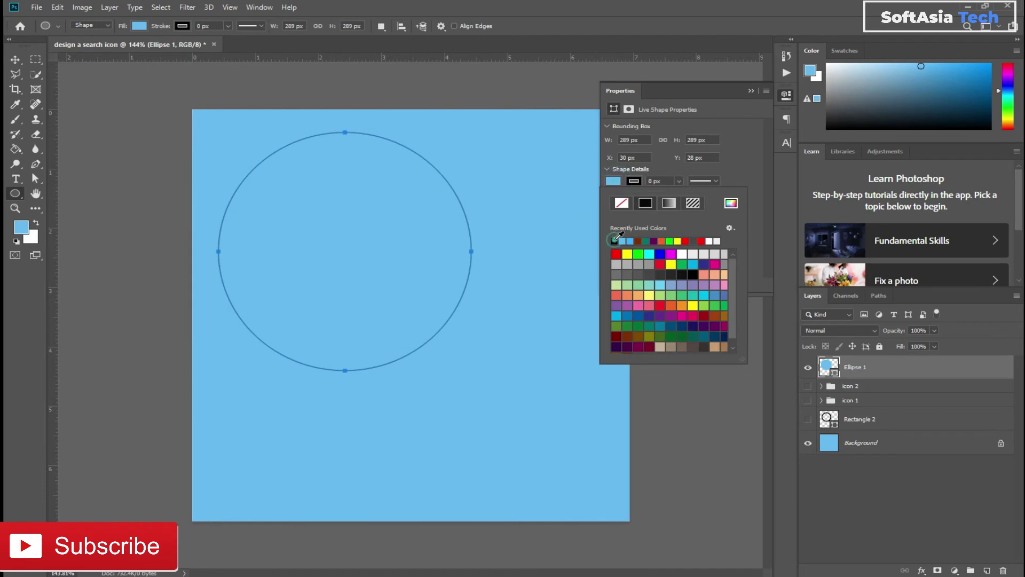
click(614, 240)
click(622, 202)
click(671, 183)
click(676, 181)
drag(679, 195, 703, 196)
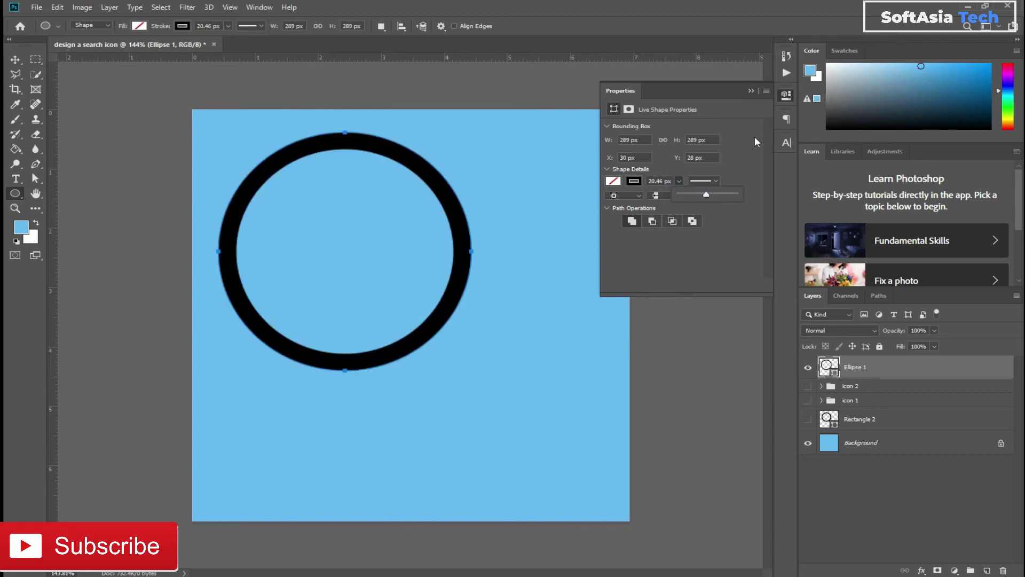
click(751, 90)
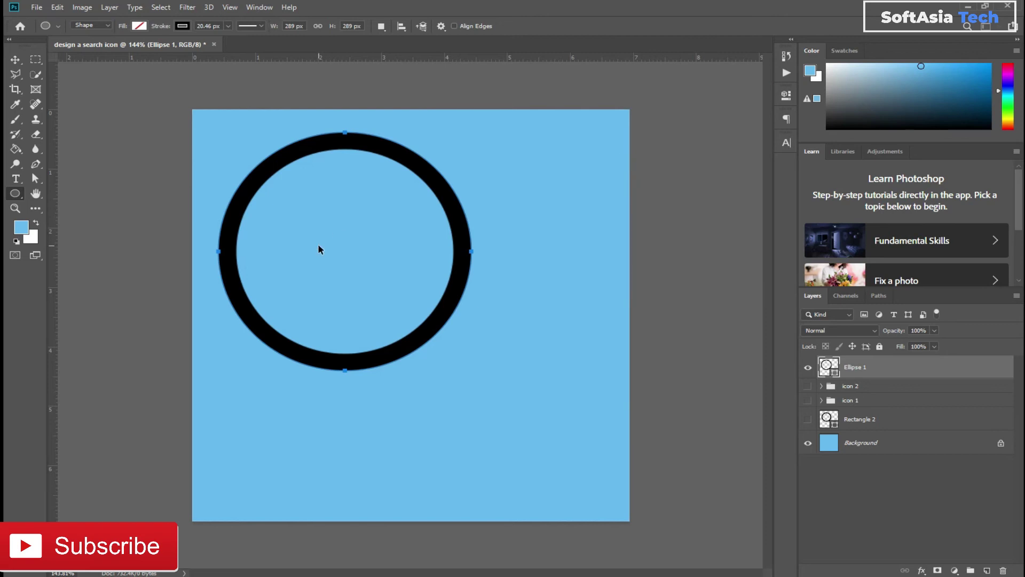
Move the ring into the canvas's top-left corner
key(ctrl+t)
drag(361, 259, 337, 238)
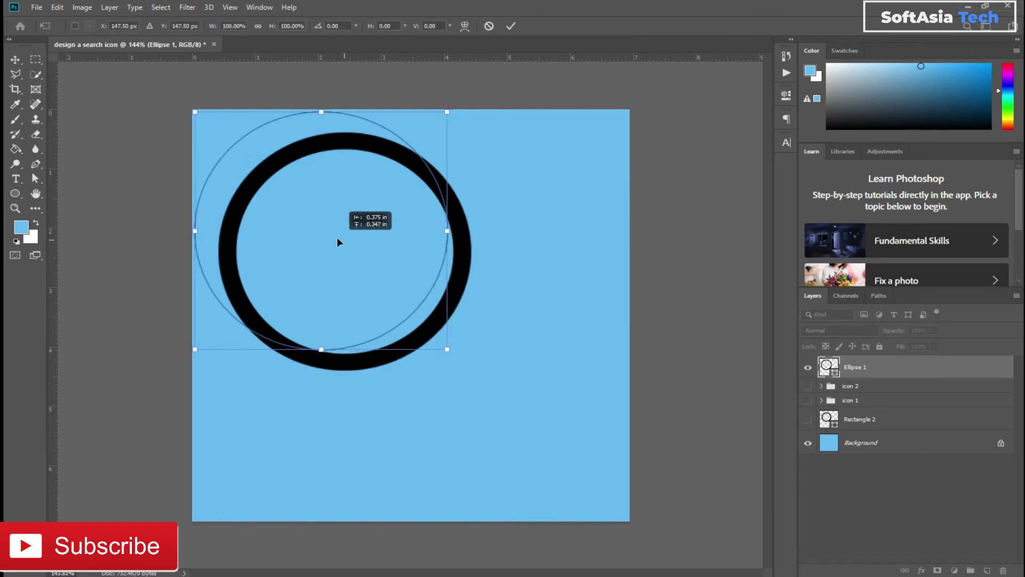
drag(338, 238, 336, 235)
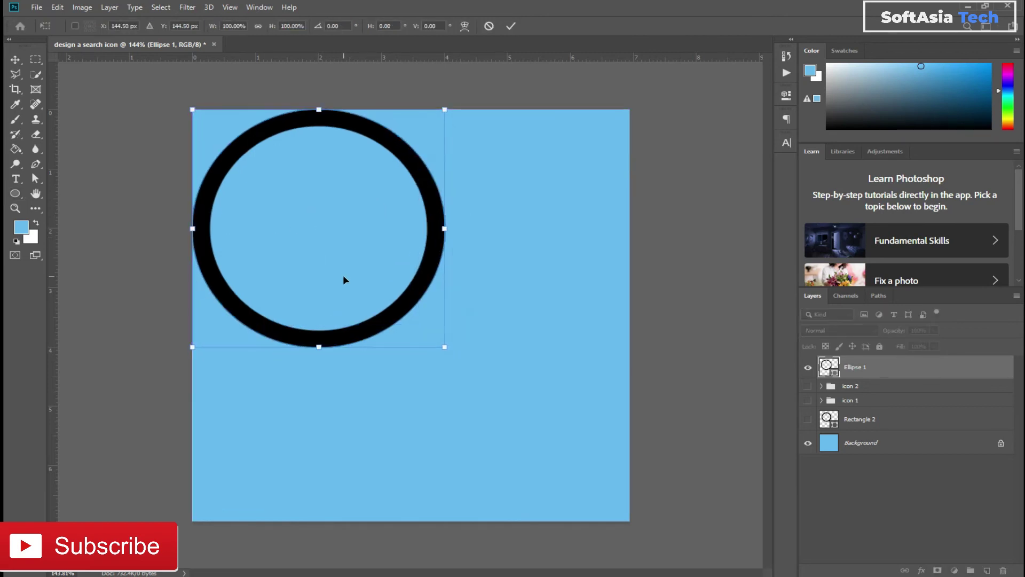
key(Return)
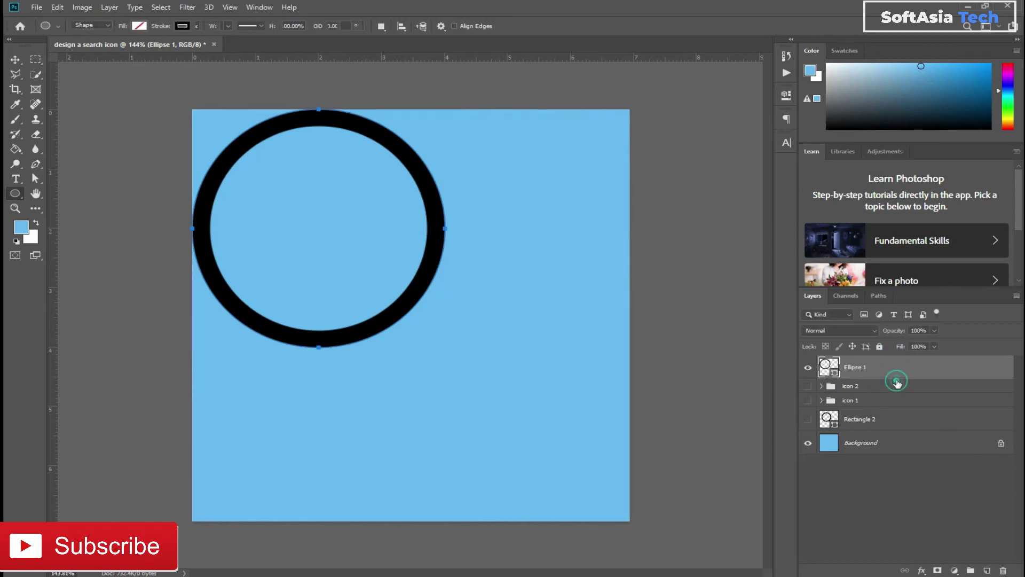
key(Return)
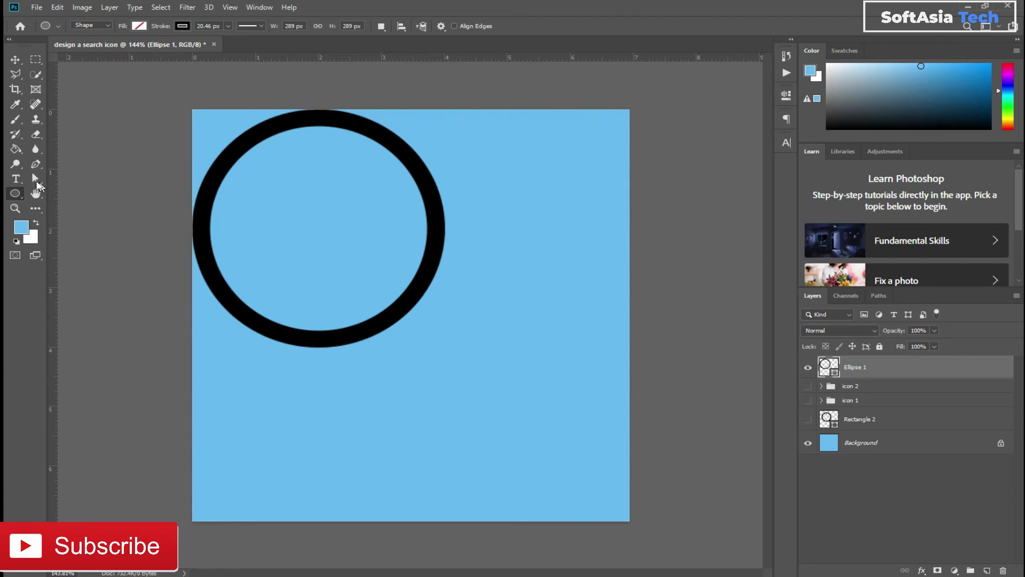
right_click(16, 194)
click(71, 193)
Draw a thin bar, shorten it and rotate it about -44° onto the ring's lower right
mouse_move(361, 257)
mouse_down()
mouse_move(422, 514)
mouse_move(397, 410)
mouse_move(375, 375)
mouse_up()
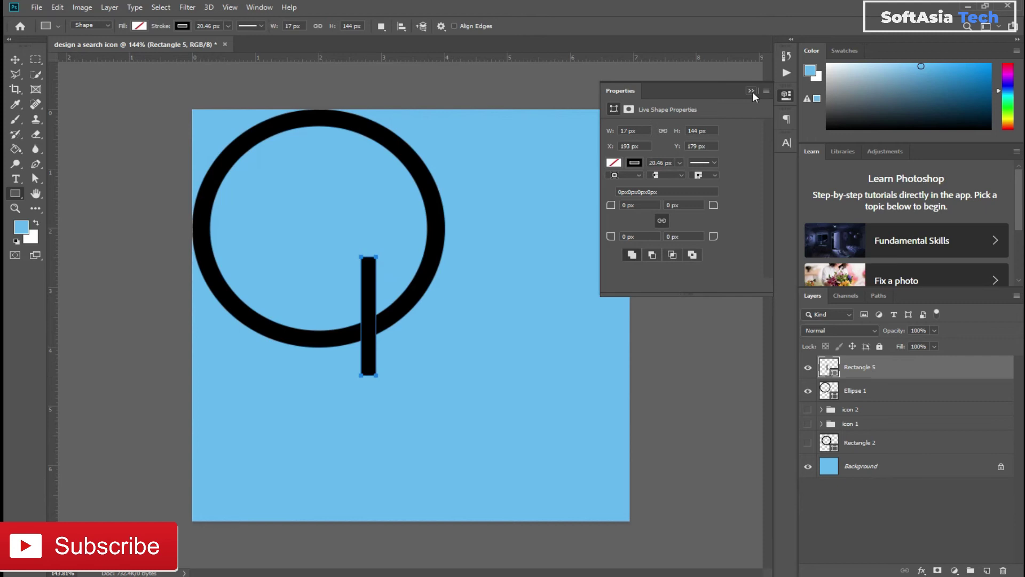
click(752, 91)
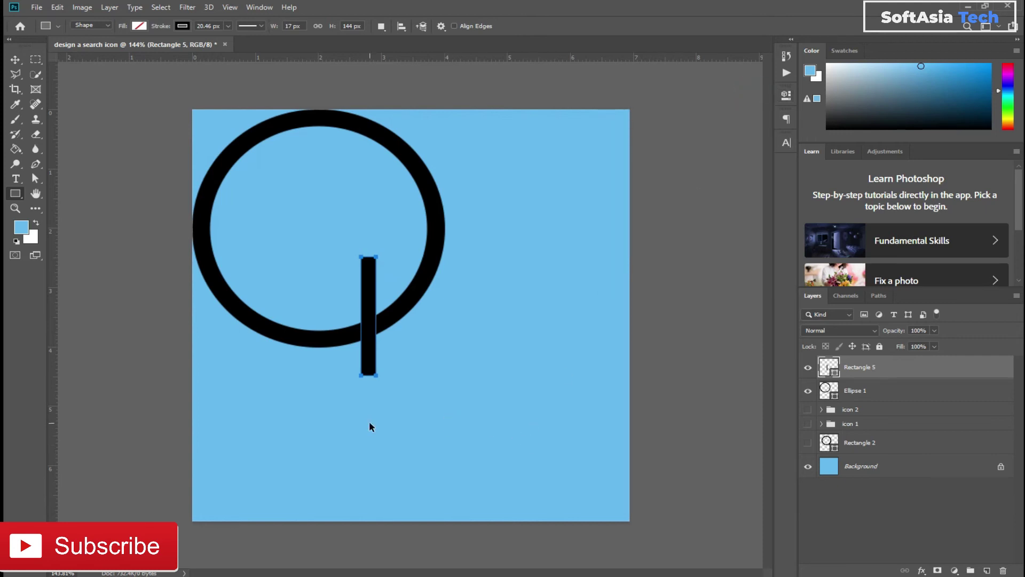
key(ctrl+t)
scroll(377, 329, up, 2)
scroll(376, 329, up, 1)
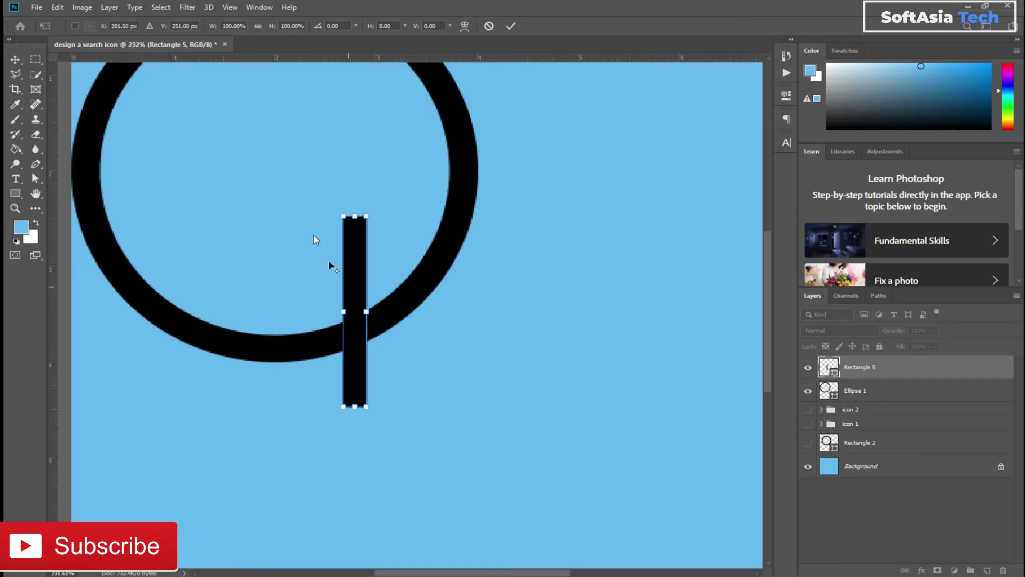
mouse_move(355, 216)
mouse_down()
mouse_move(355, 317)
mouse_move(363, 308)
mouse_move(395, 337)
mouse_move(424, 330)
mouse_up()
drag(435, 270, 409, 270)
mouse_move(402, 337)
mouse_down()
mouse_move(416, 333)
mouse_move(412, 326)
mouse_up()
scroll(416, 334, down, 3)
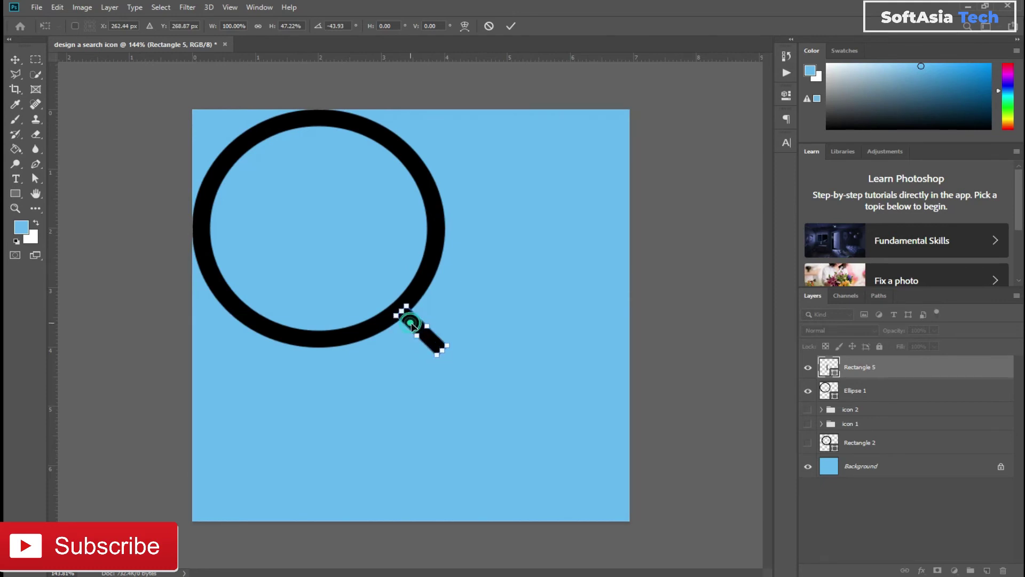
key(u)
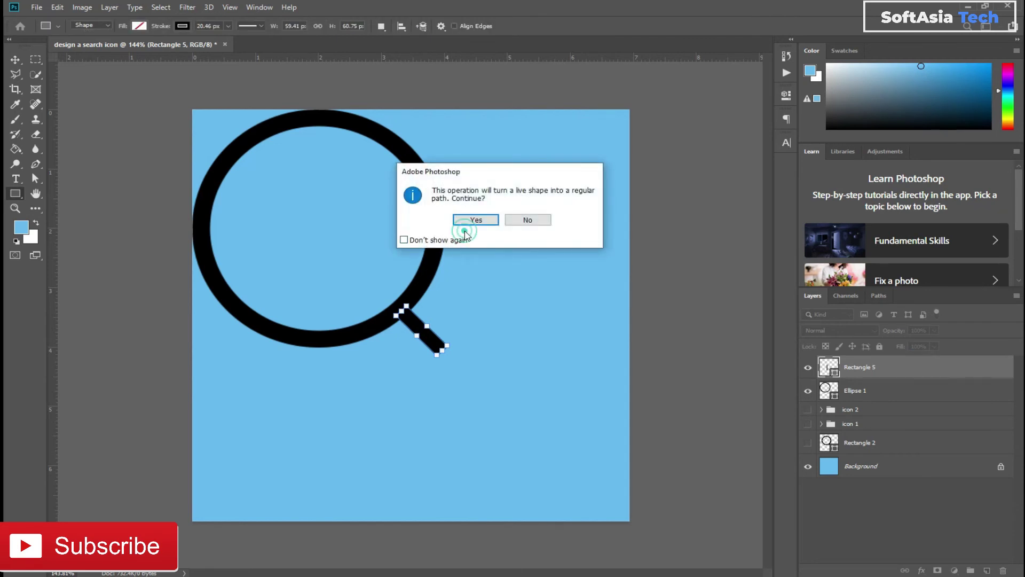
click(470, 221)
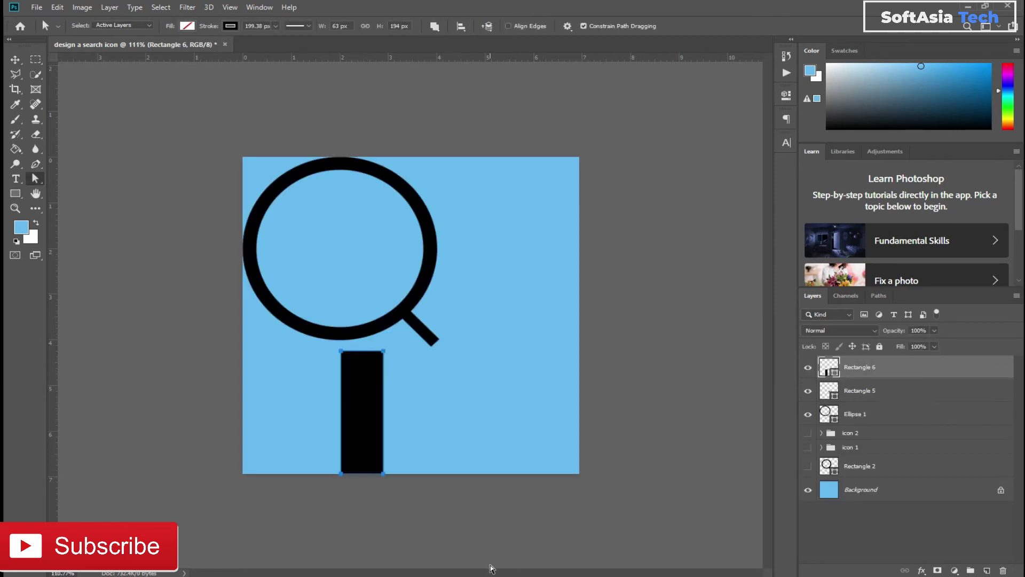
Tilt the large Rectangle 6 bar diagonally and move it below the neck toward the bottom-right corner
key(ctrl+t)
drag(403, 342, 331, 325)
drag(348, 411, 504, 435)
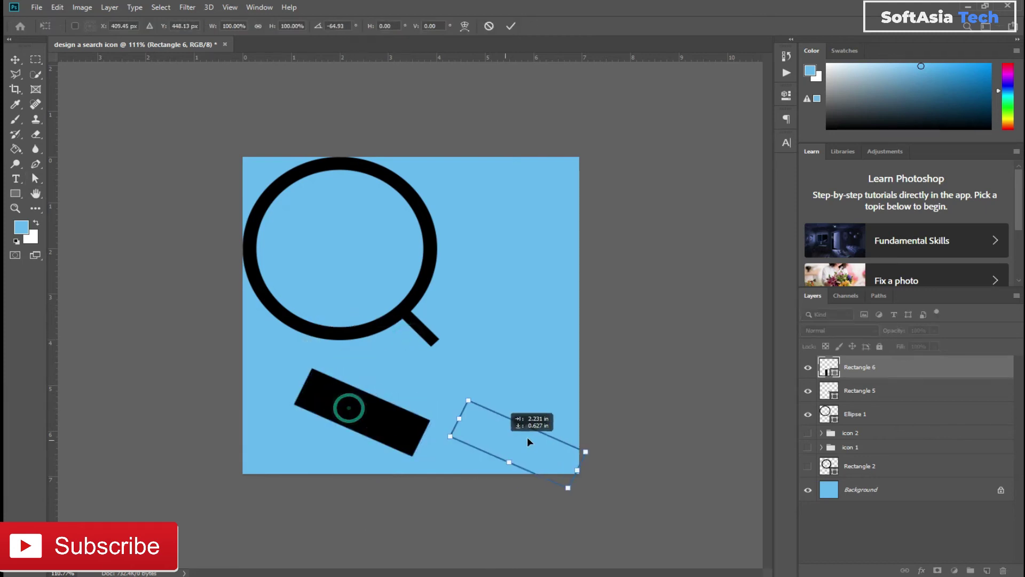
mouse_move(501, 368)
mouse_down()
mouse_move(528, 363)
mouse_move(465, 341)
mouse_up()
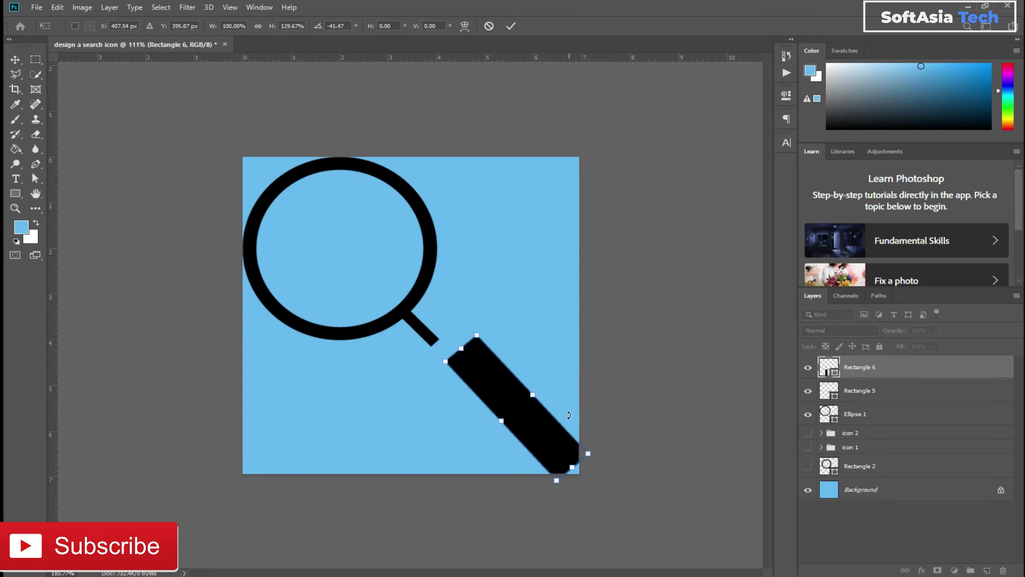
key(a)
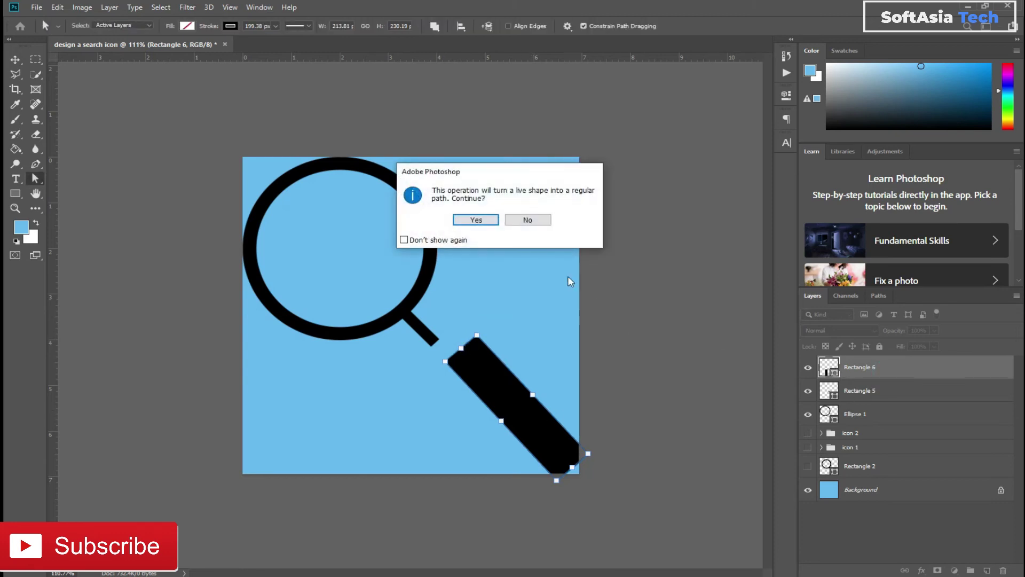
click(475, 219)
Move the Rectangle 5 neck bar into line between the ring and handle
click(891, 397)
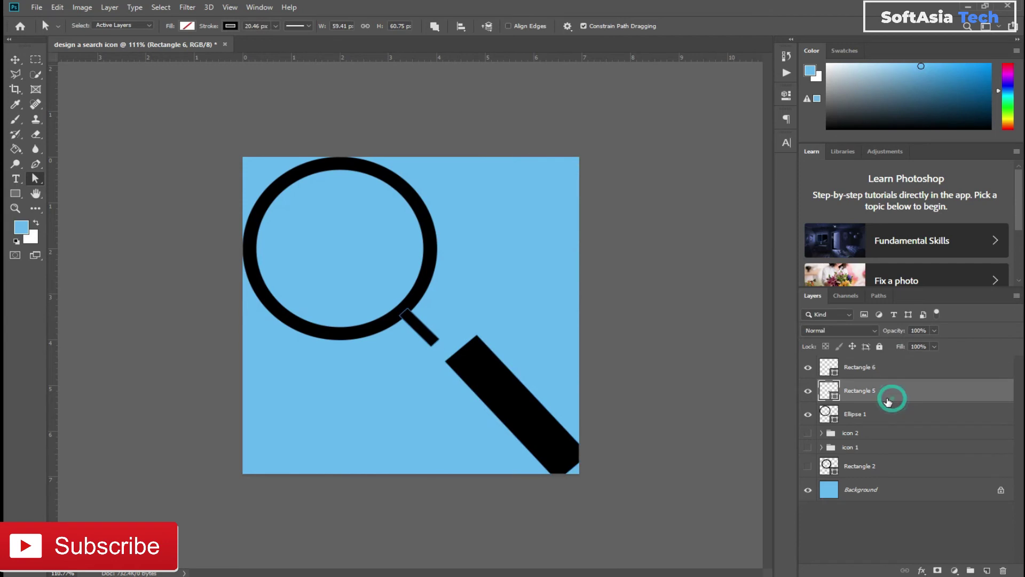
key(ctrl+t)
drag(427, 327, 460, 341)
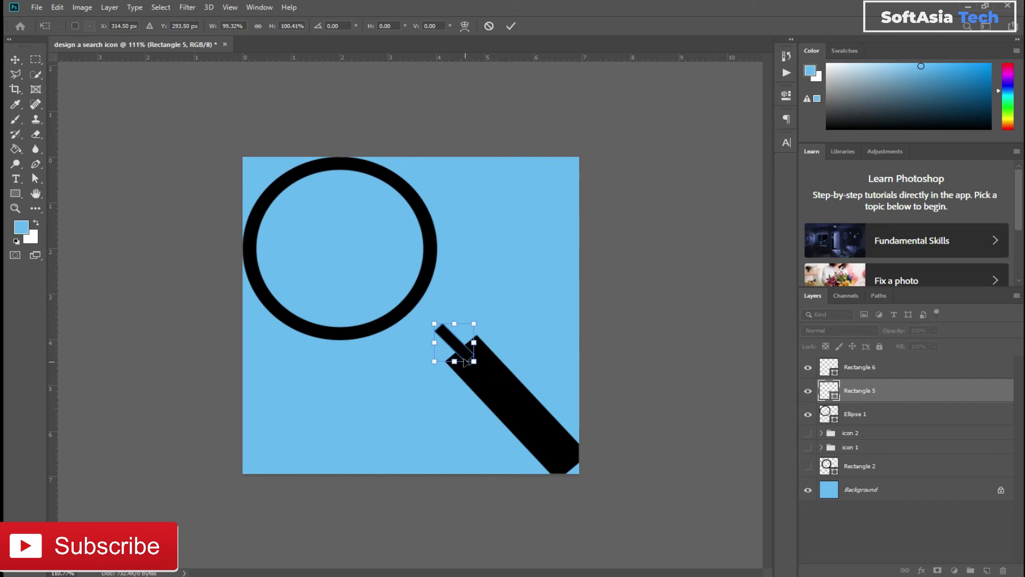
drag(460, 349, 454, 344)
key(Return)
Move the Ellipse 1 ring right and down so its rim meets the neck
click(871, 416)
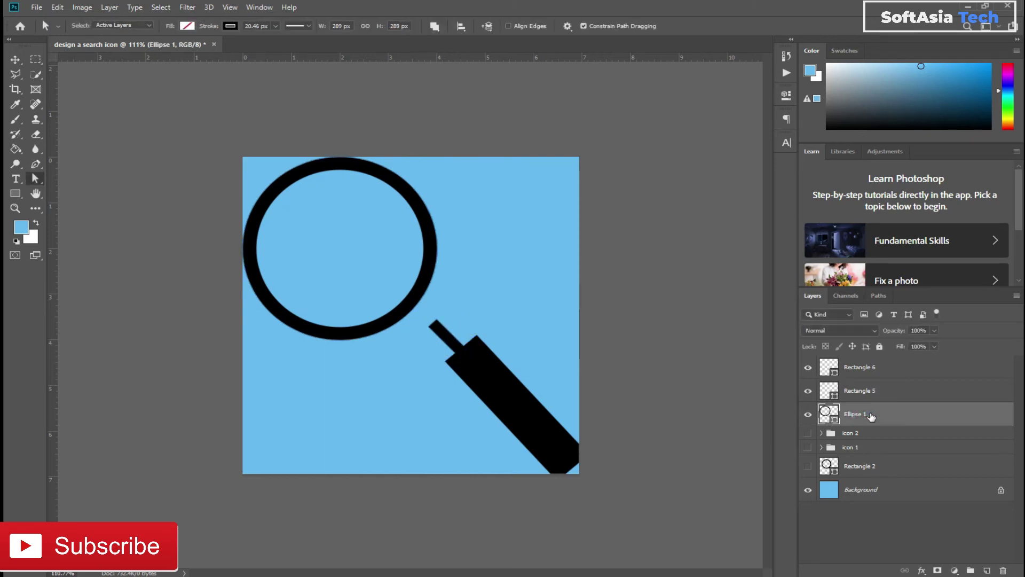
key(ctrl+t)
drag(371, 280, 401, 293)
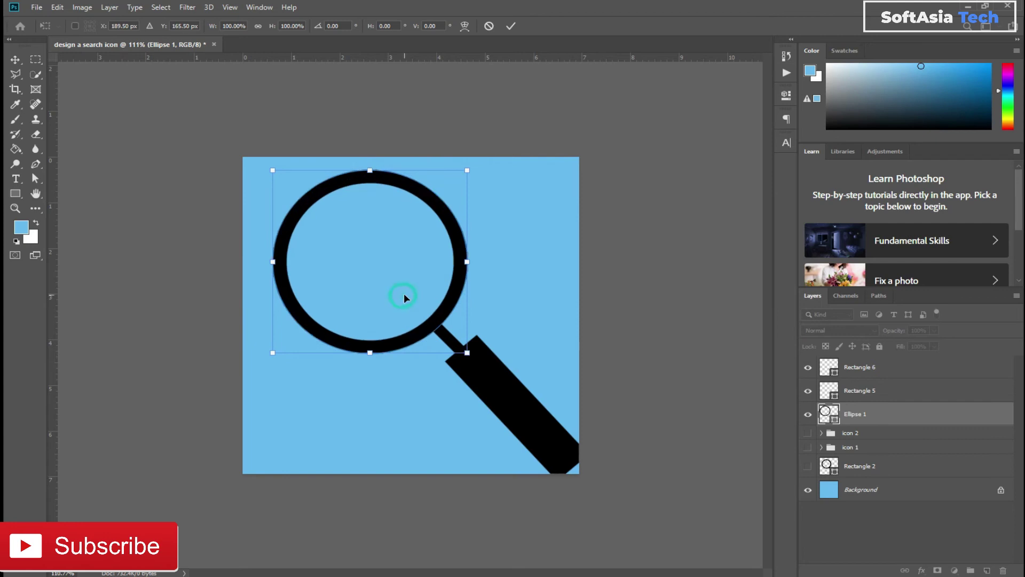
drag(403, 293, 404, 297)
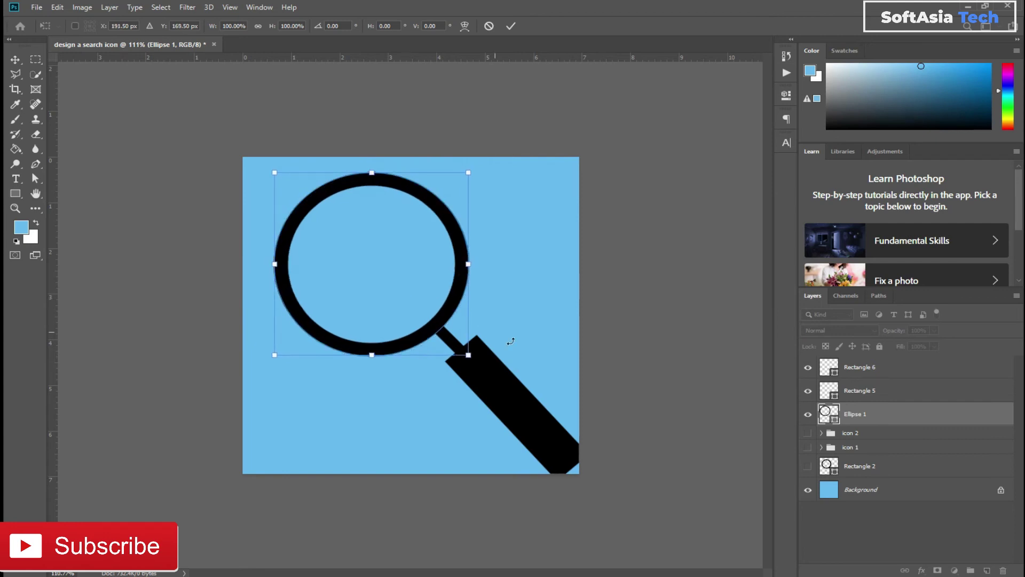
key(Return)
Nudge the Rectangle 6 handle slightly down into line
key(a)
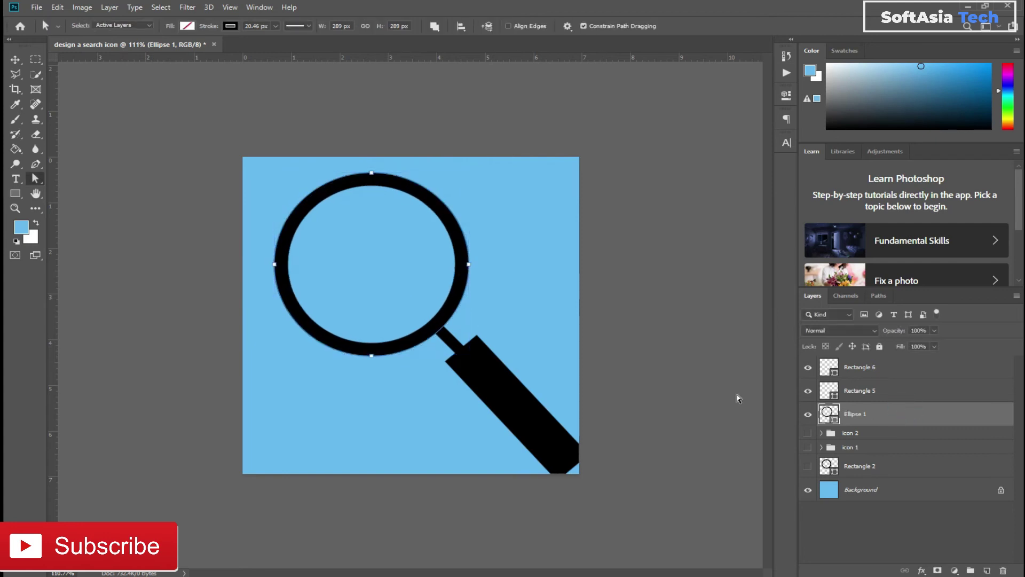
click(902, 374)
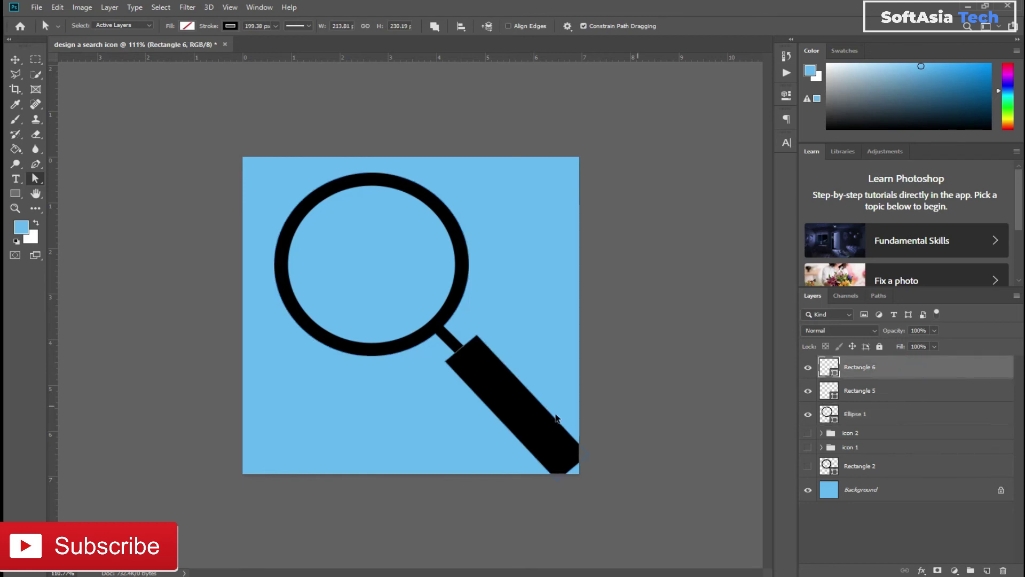
key(ctrl+t)
drag(488, 382, 489, 389)
Commit the handle's new position and zoom out to 83.9% so the whole image fits
key(a)
click(897, 372)
scroll(565, 326, up, 2)
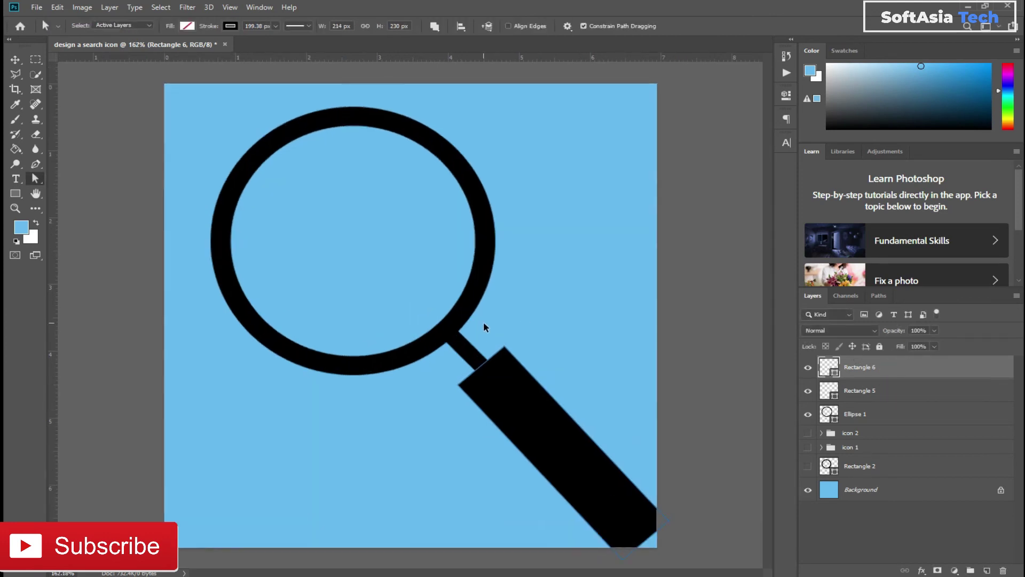
scroll(484, 329, up, 1)
scroll(485, 329, up, 1)
Reshape the handle's upper corners so it fits snugly against the thin neck
click(510, 360)
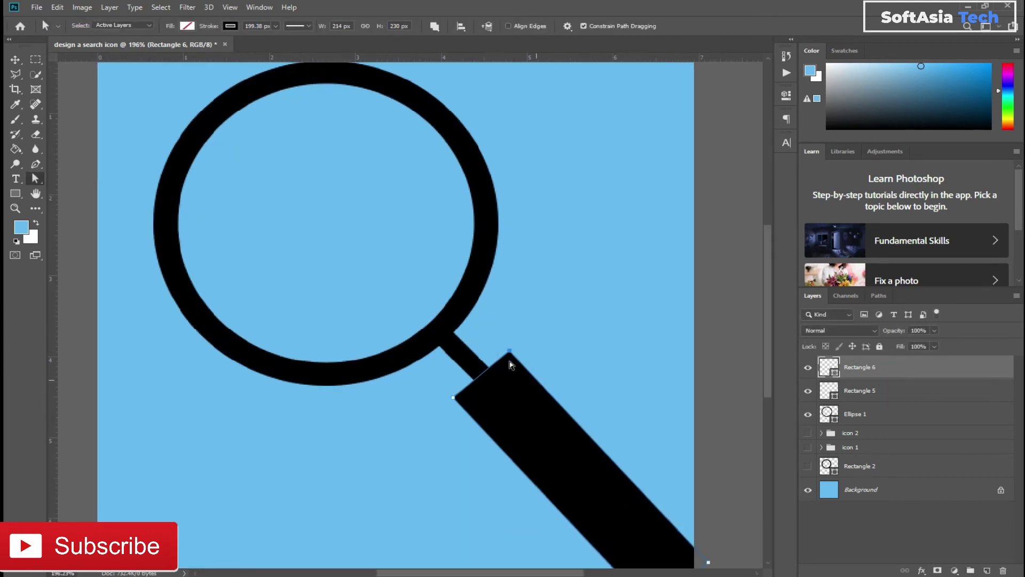
drag(508, 353, 502, 356)
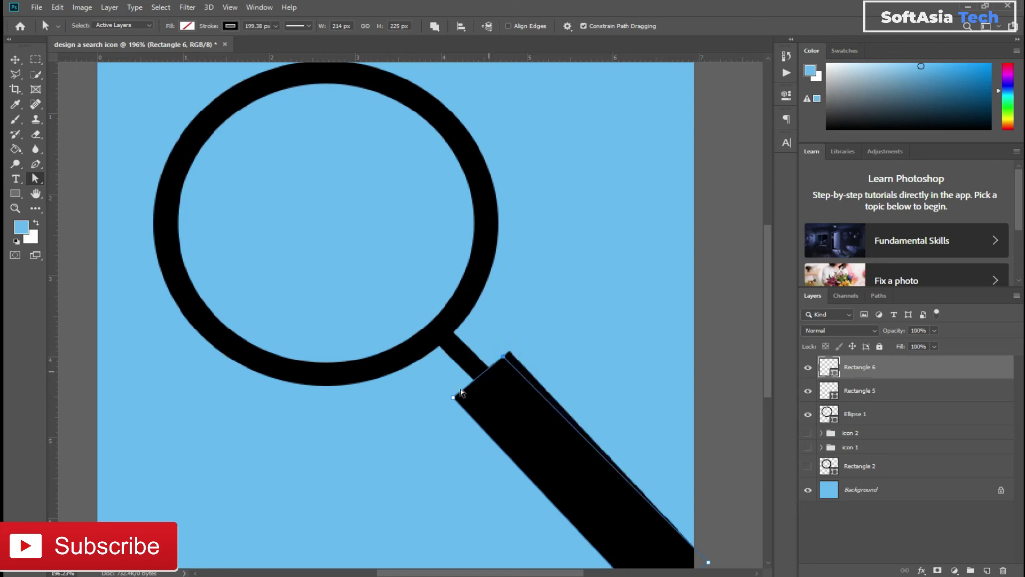
drag(454, 399, 460, 393)
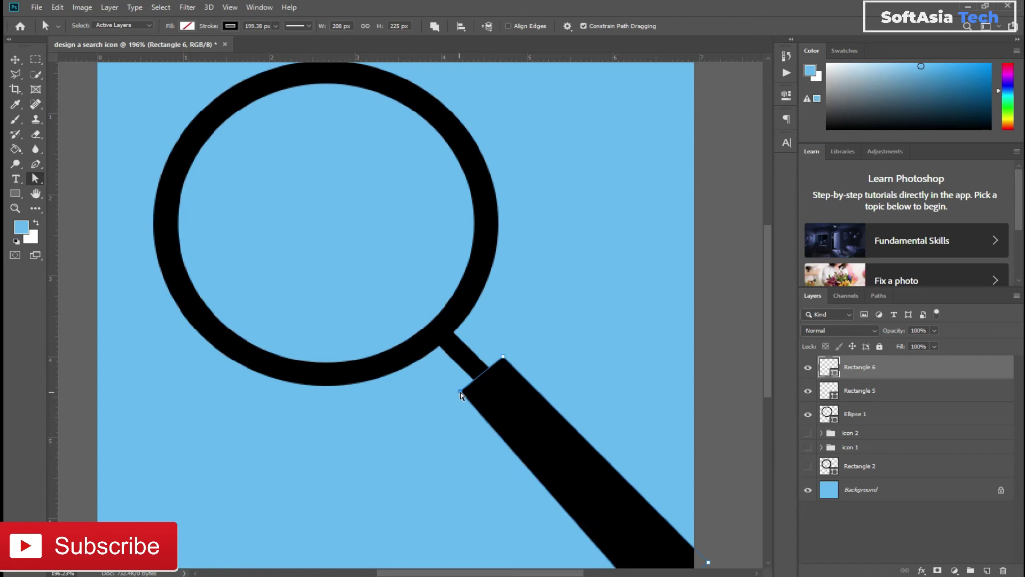
drag(462, 395, 464, 393)
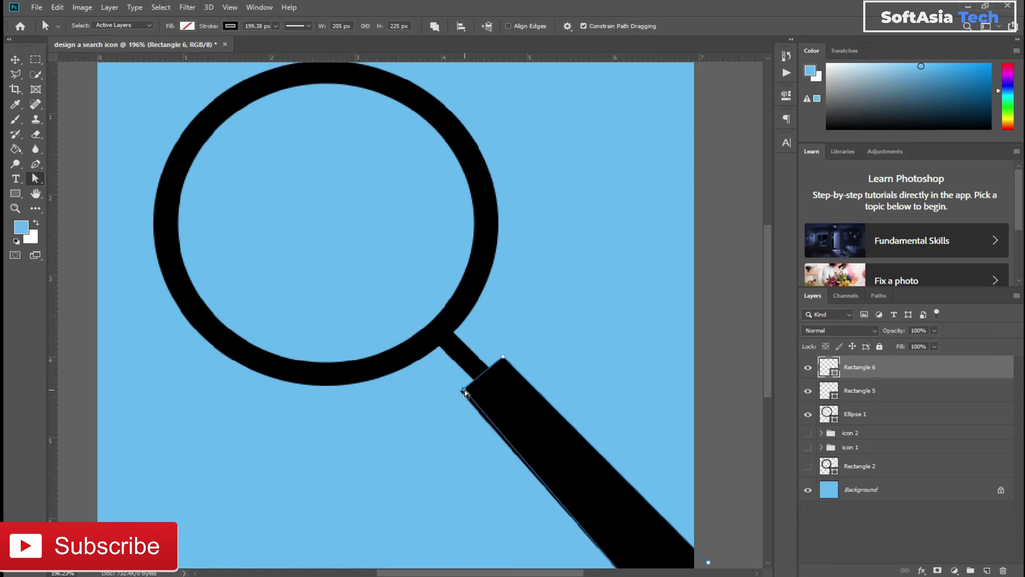
scroll(451, 410, down, 3)
scroll(451, 413, down, 2)
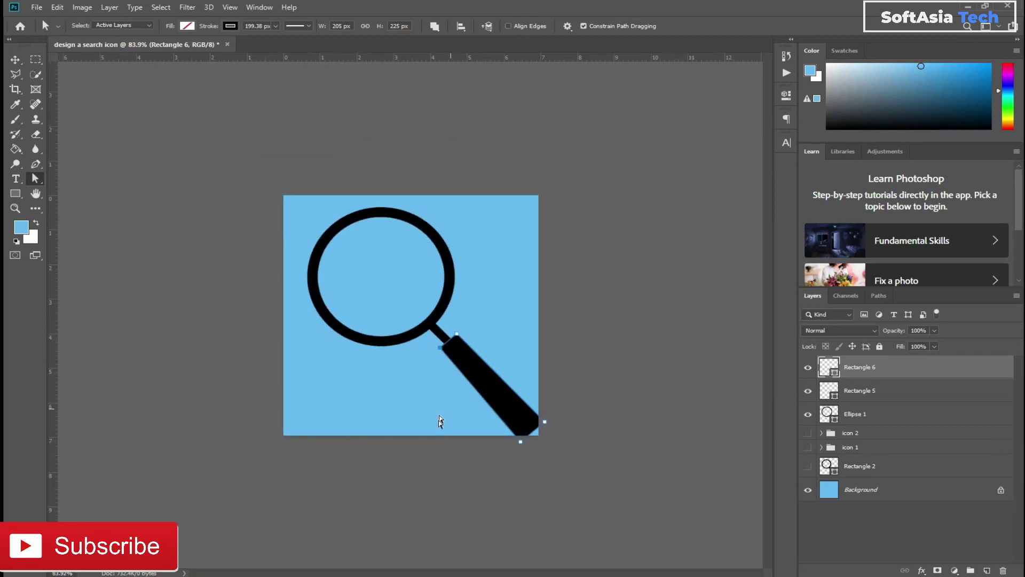
Group the two handle layers and Ellipse 1 into a group named icon 3
shift+click(876, 395)
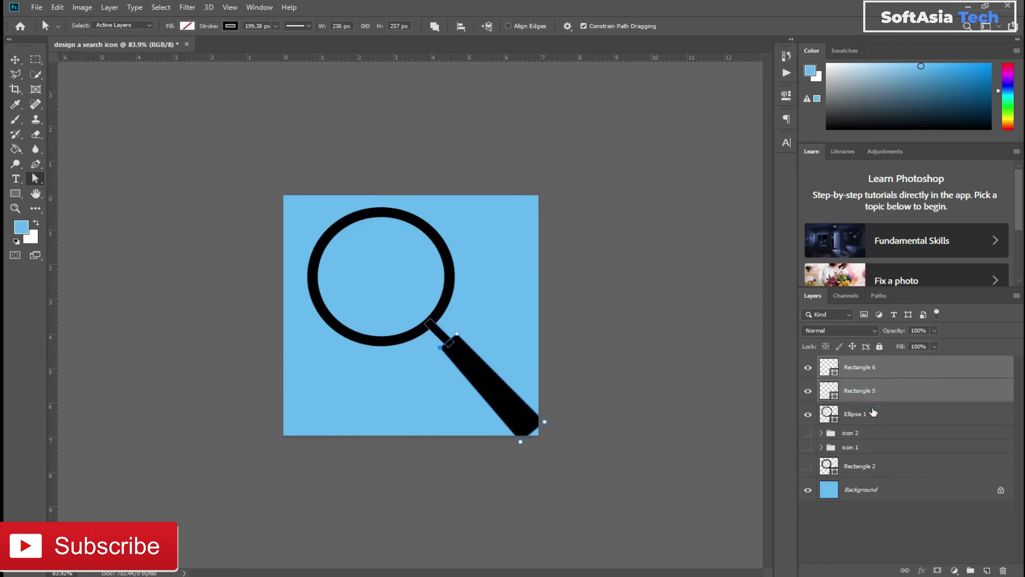
shift+click(873, 415)
key(ctrl+g)
double_click(852, 363)
text(icon 3)
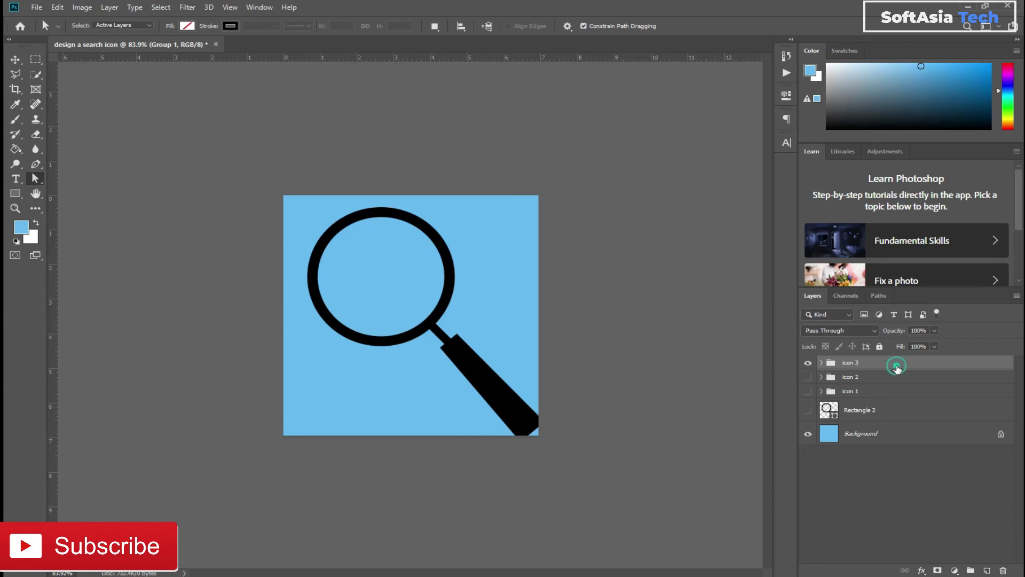
key(Return)
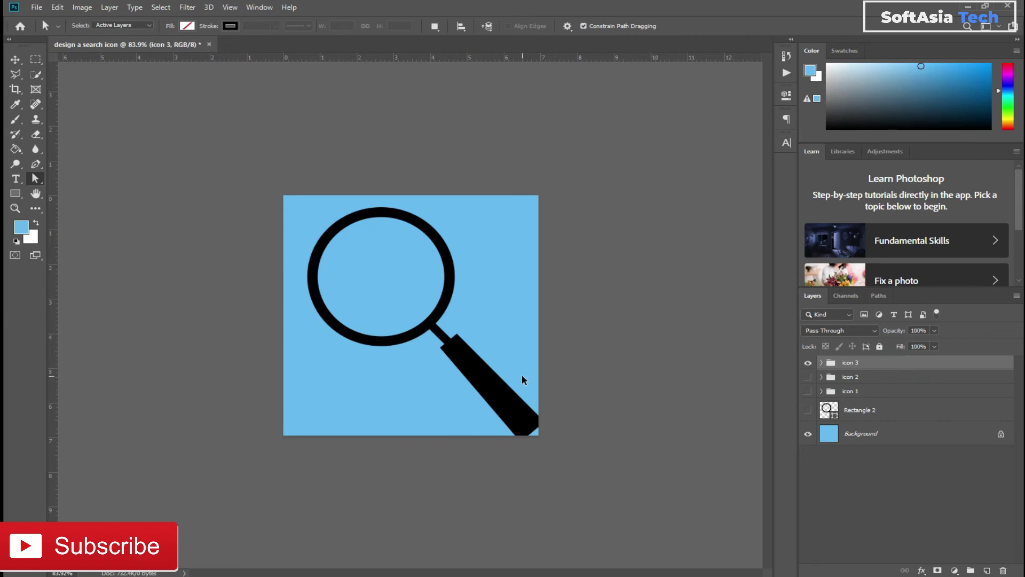
Scale the icon 3 magnifier to about 90% and nudge it into place
key(ctrl+t)
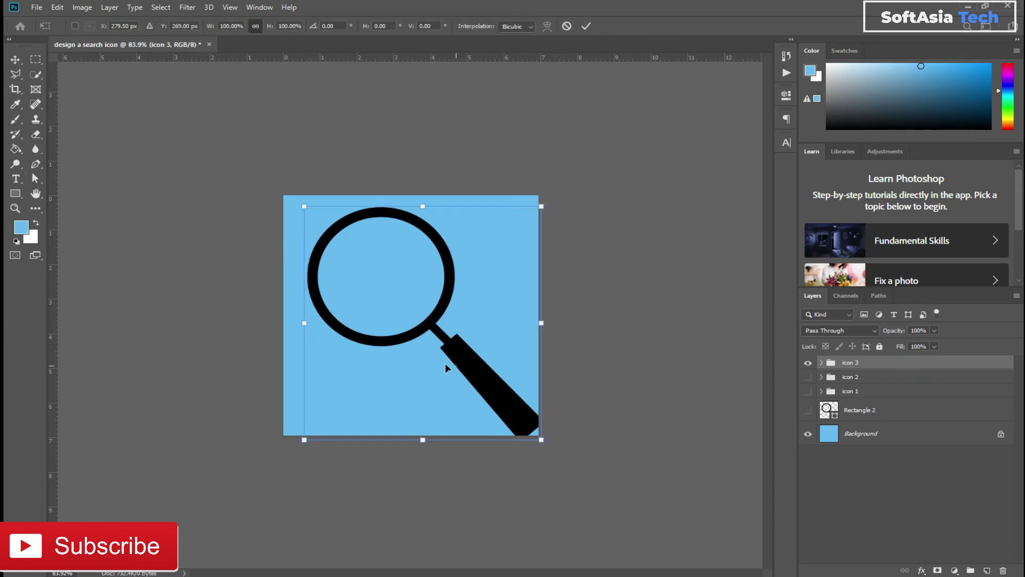
drag(487, 286, 465, 286)
drag(521, 207, 497, 227)
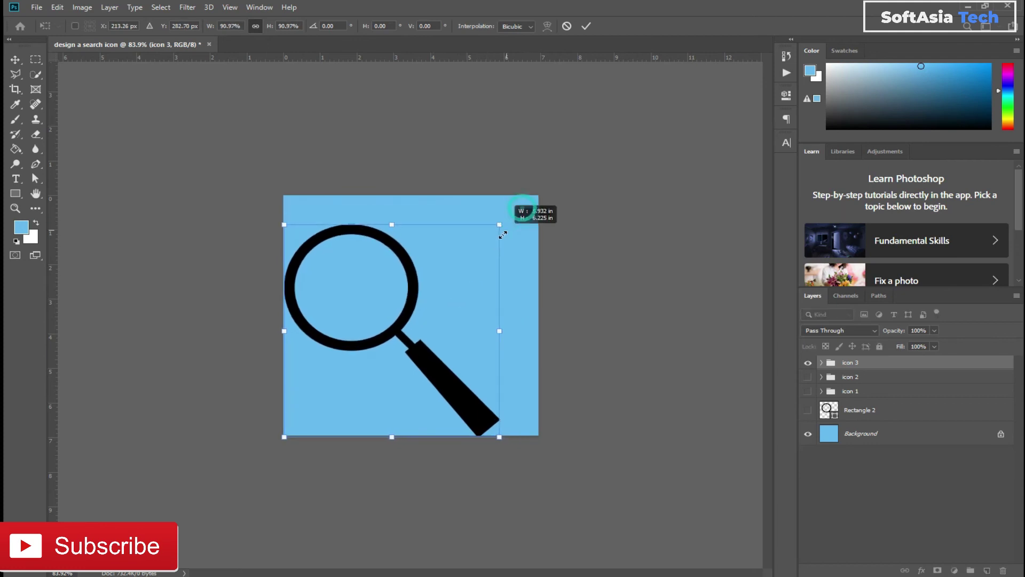
drag(379, 343, 392, 333)
key(a)
Rotate the Rectangle 6 handle slightly inside the icon 3 group
click(821, 362)
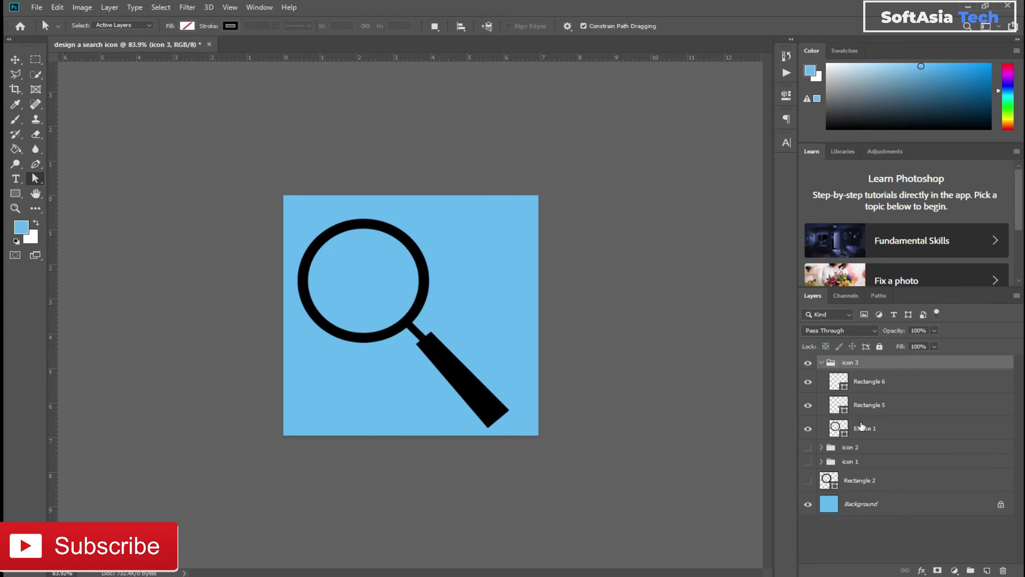
click(863, 430)
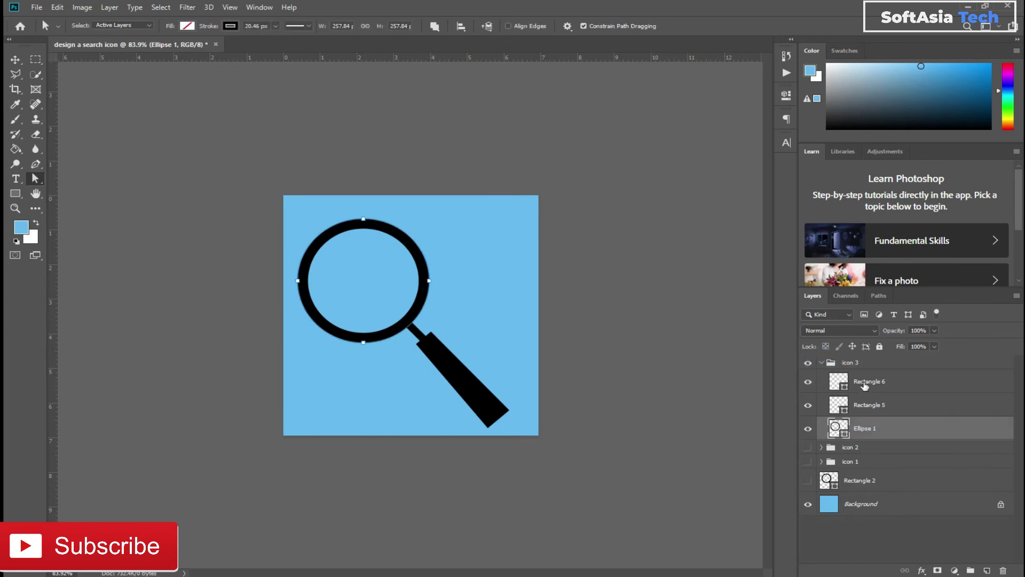
click(864, 382)
key(ctrl+t)
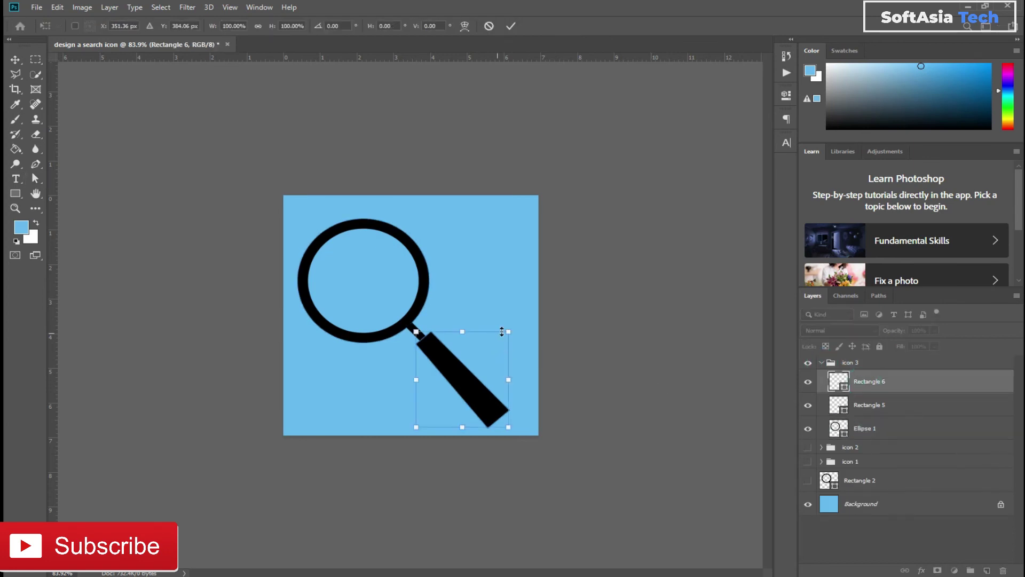
drag(500, 296, 467, 344)
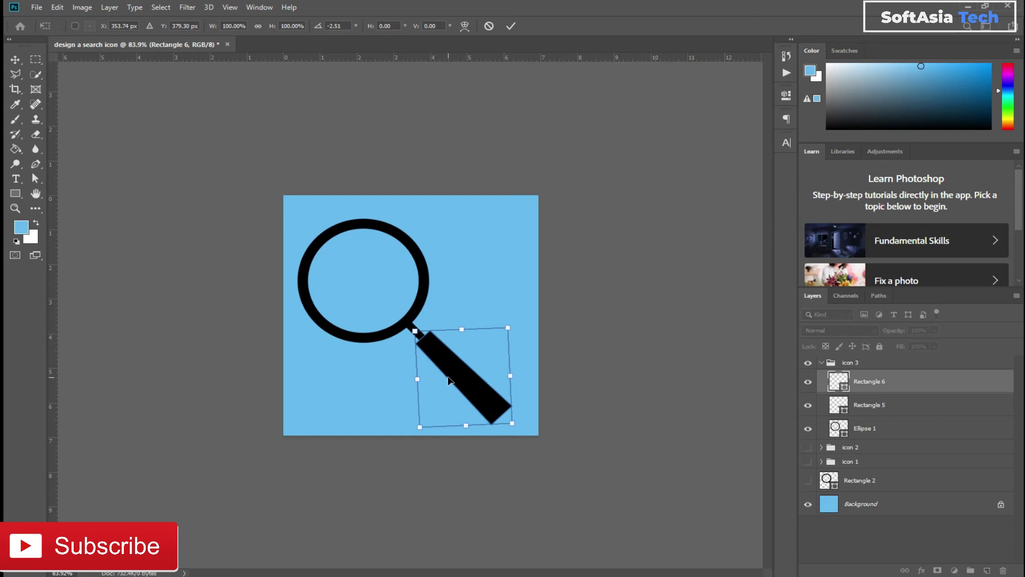
drag(451, 380, 450, 381)
click(903, 385)
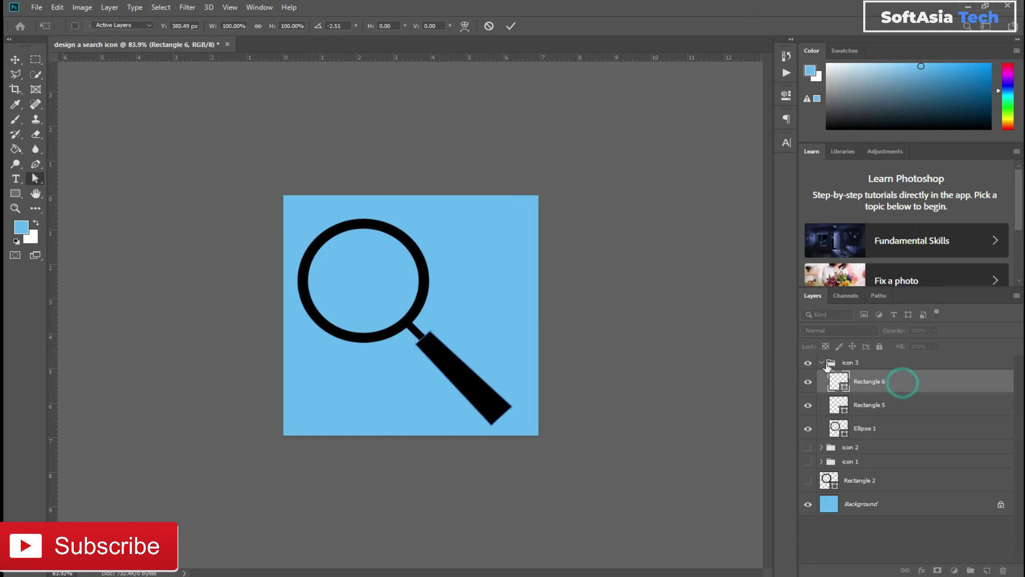
Collapse and hide the icon 3 group, leaving a plain blue canvas
click(822, 362)
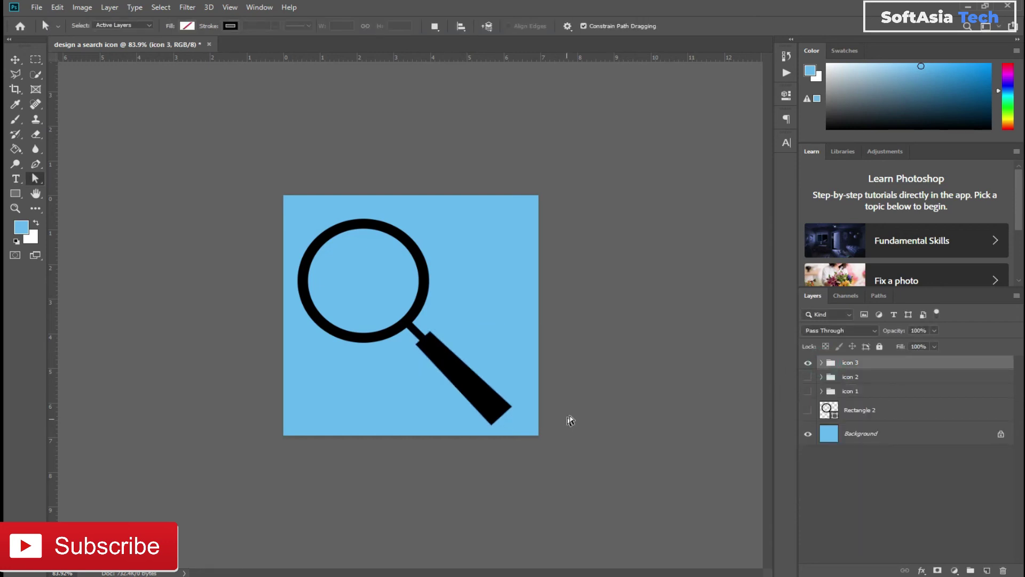
click(808, 364)
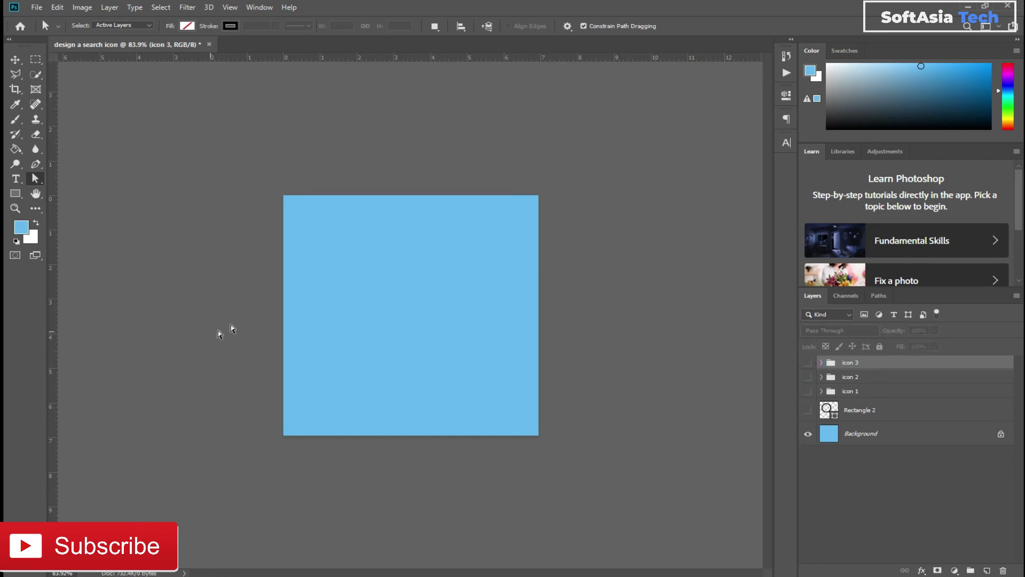
click(15, 193)
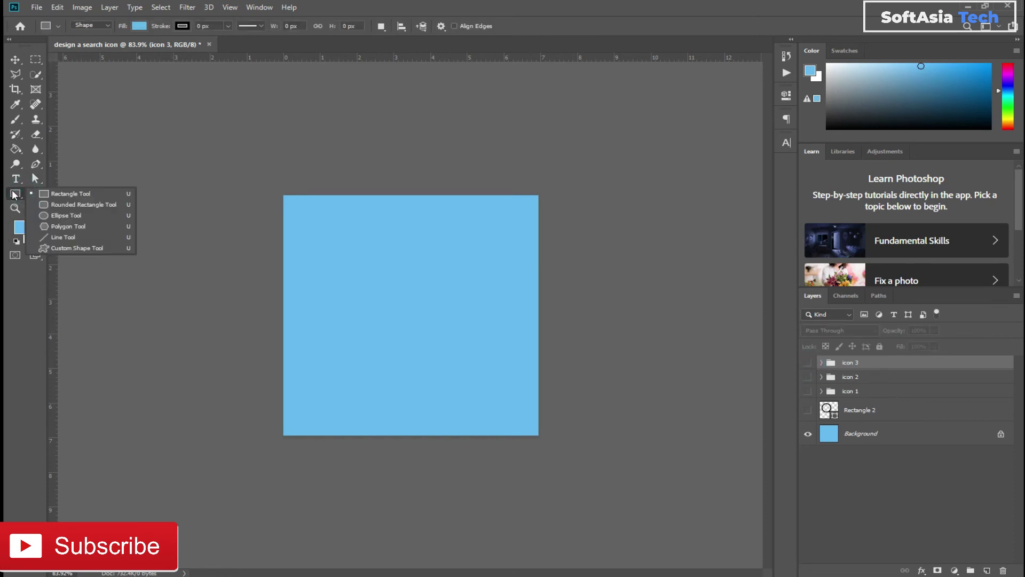
Draw a circle with no fill and a 30.71 px black outline
click(65, 215)
drag(365, 235, 508, 397)
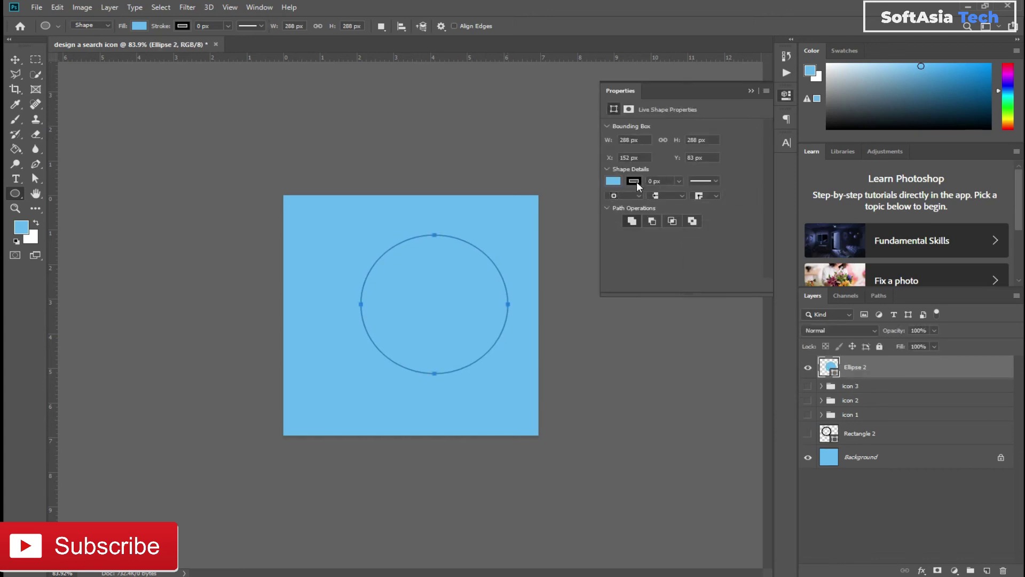
click(634, 181)
click(678, 181)
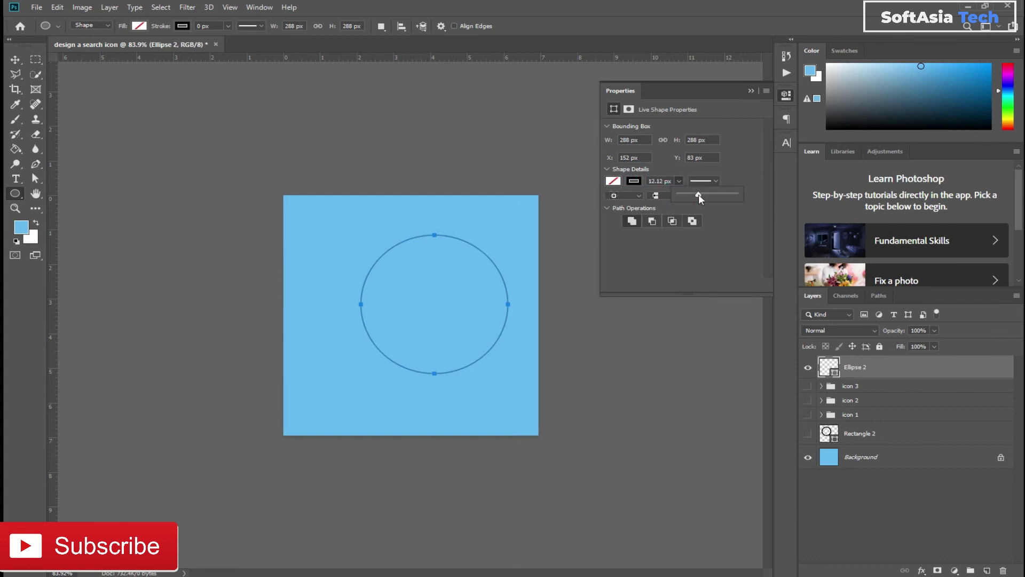
drag(697, 196, 709, 196)
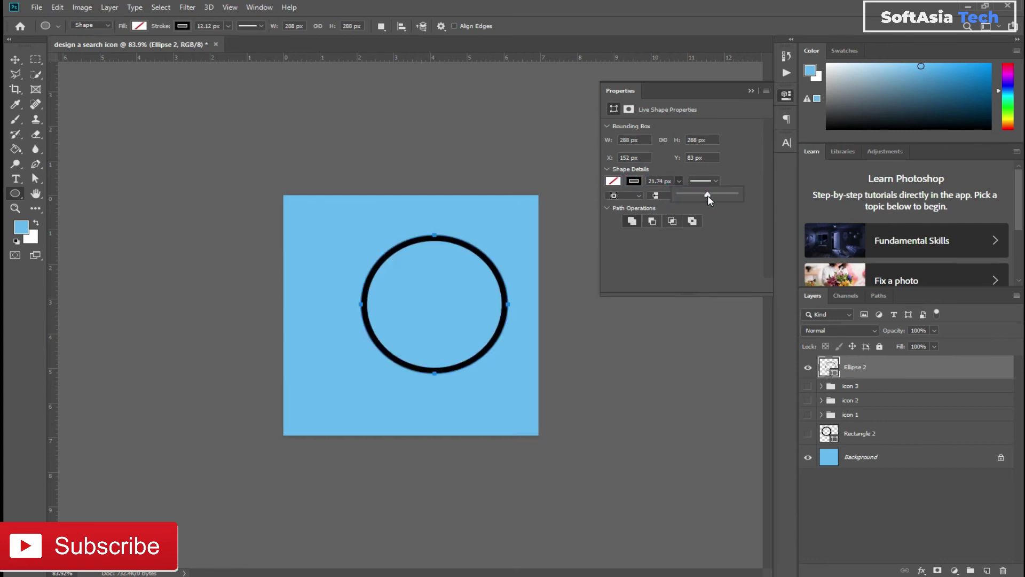
drag(712, 195, 716, 195)
click(750, 91)
Move the new Ellipse 2 ring toward the upper left of the canvas
key(ctrl+t)
drag(433, 315, 373, 271)
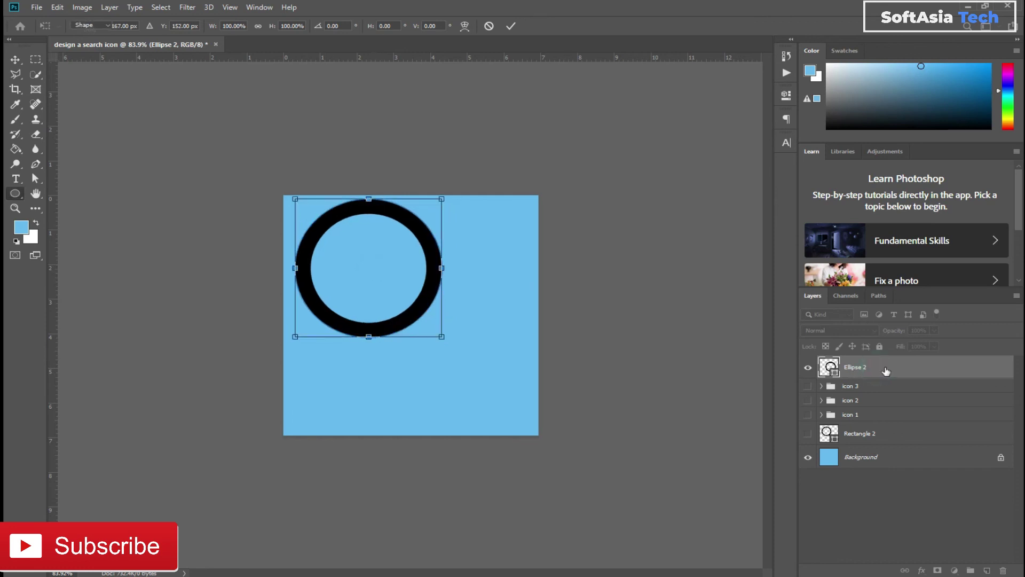
key(Return)
right_click(18, 197)
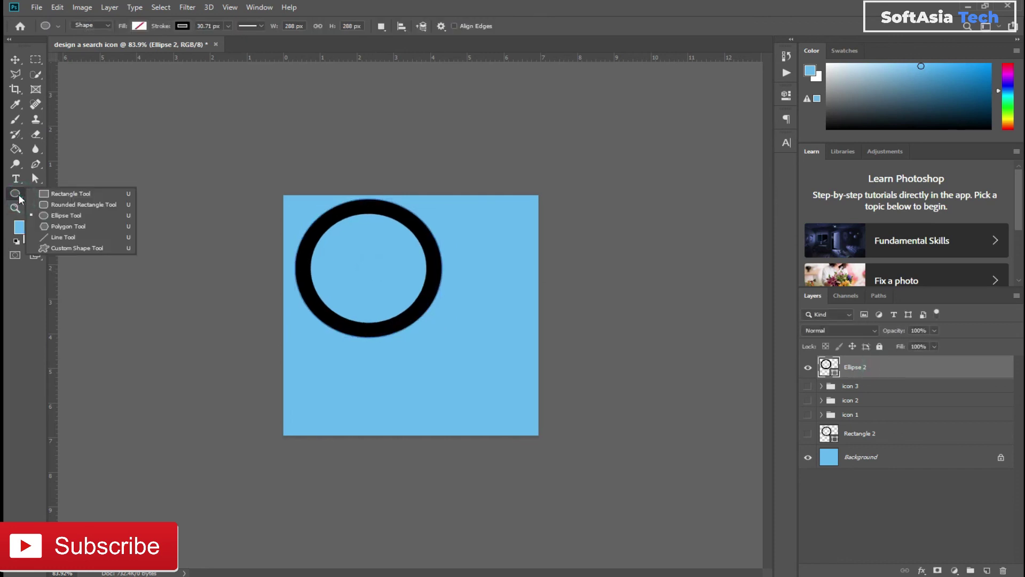
Draw a narrow rectangle below the ring with a 24 px corner radius
click(54, 194)
drag(407, 314, 429, 368)
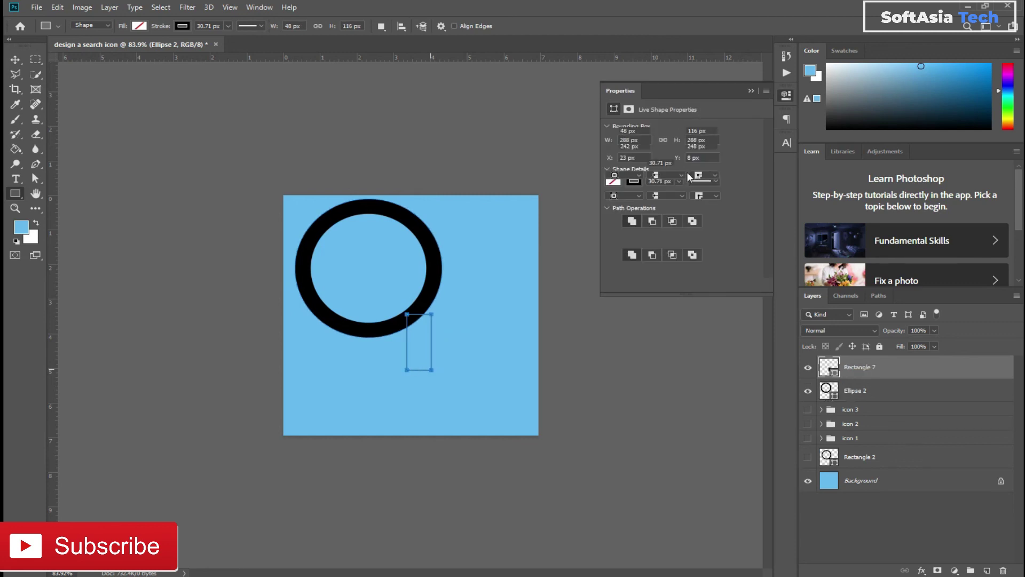
click(639, 205)
mouse_move(643, 206)
mouse_down()
mouse_move(621, 207)
mouse_move(657, 222)
mouse_up()
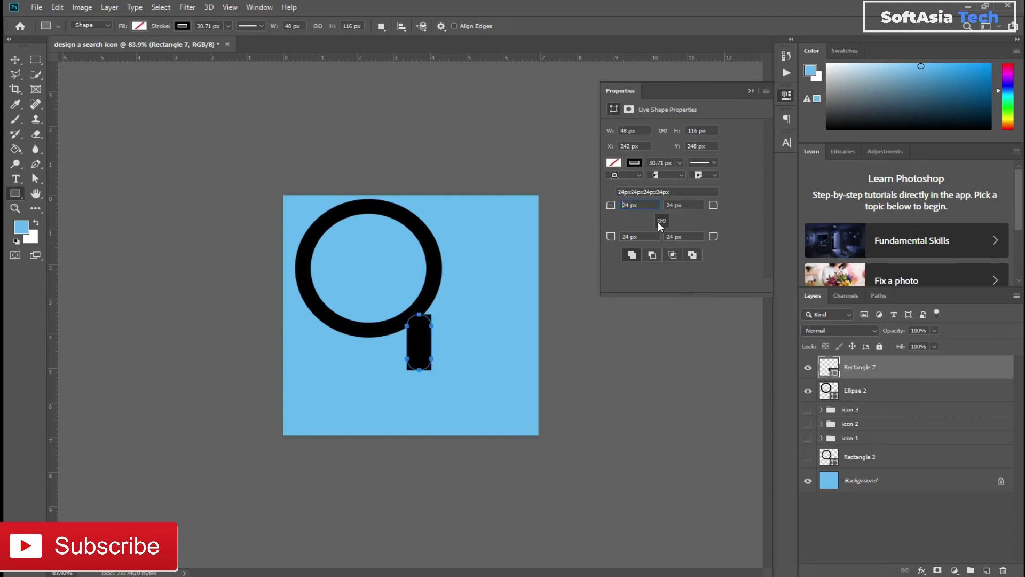
click(750, 92)
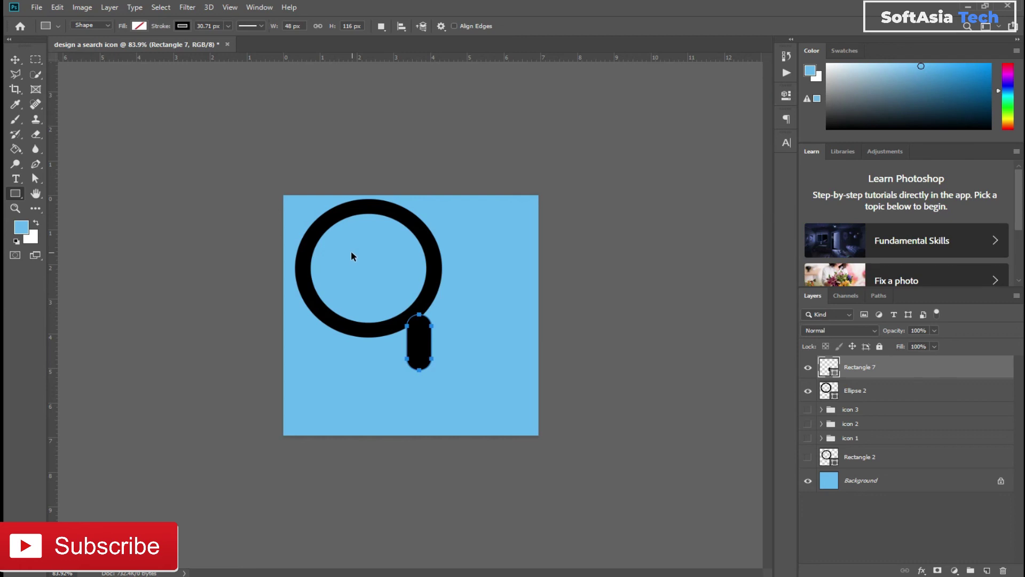
Rotate the handle about -36° against the ring's lower right, accepting path conversion
key(ctrl+t)
drag(437, 307, 422, 288)
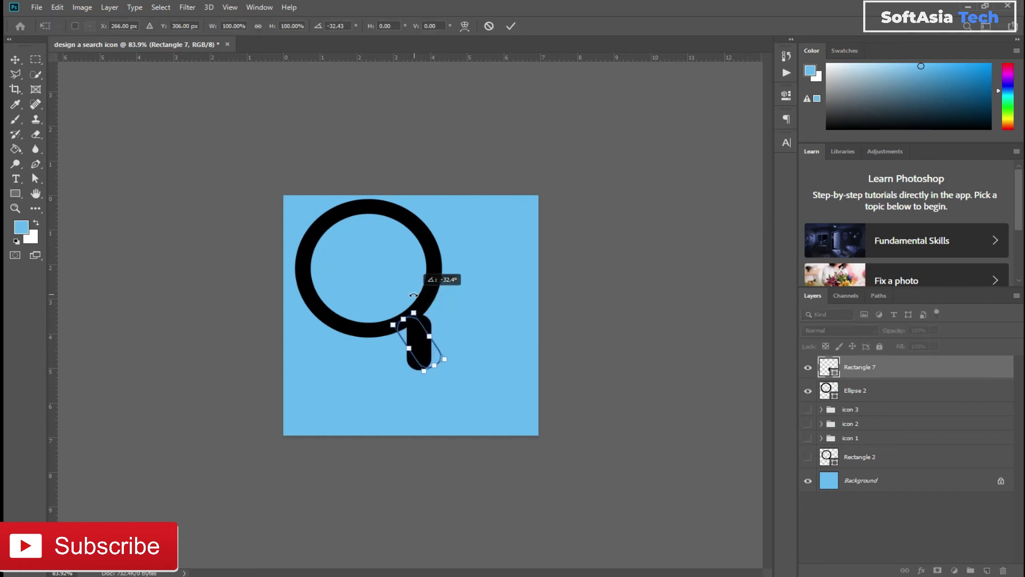
drag(418, 343, 420, 336)
drag(419, 285, 414, 286)
drag(413, 325, 415, 327)
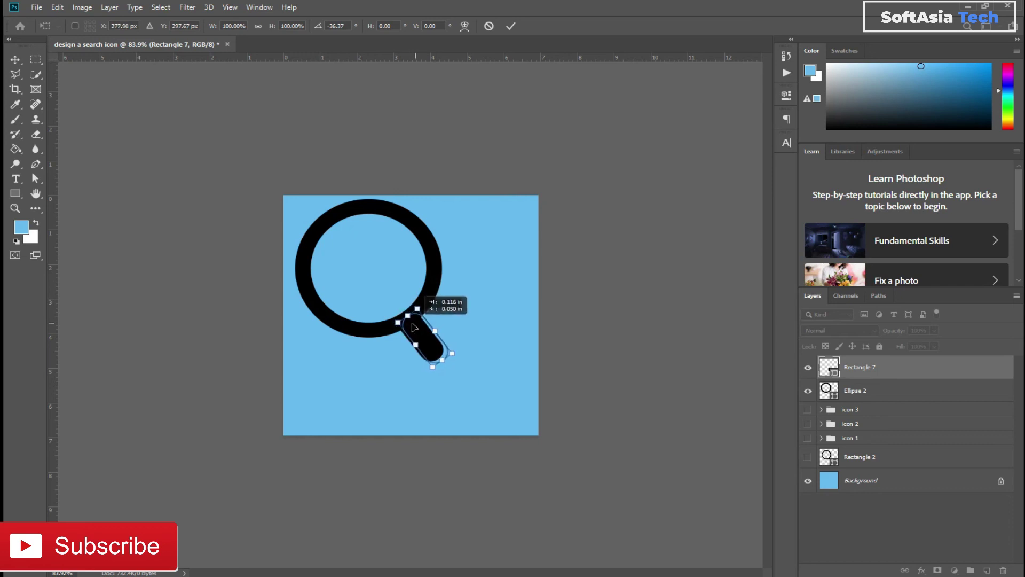
key(u)
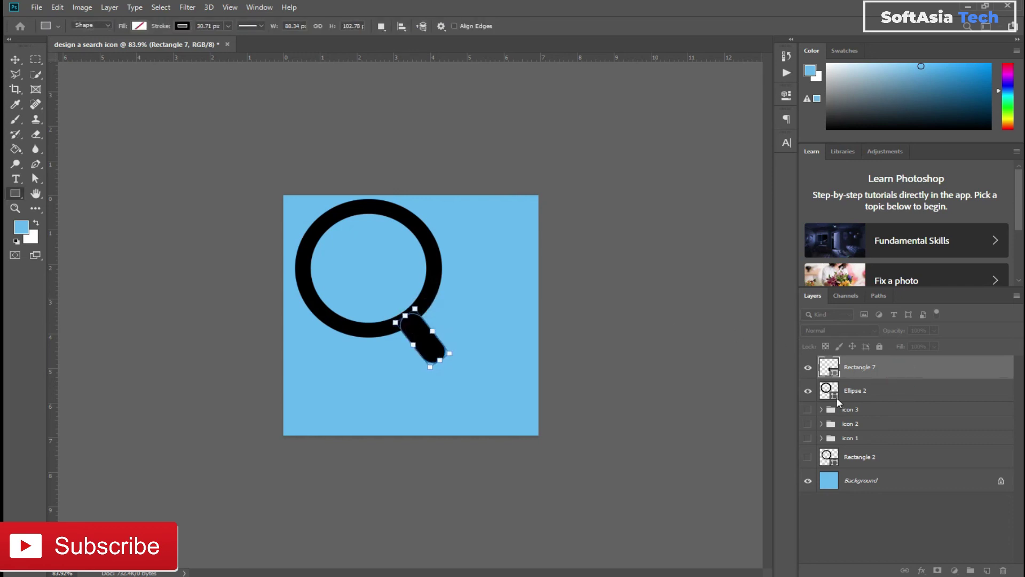
click(476, 220)
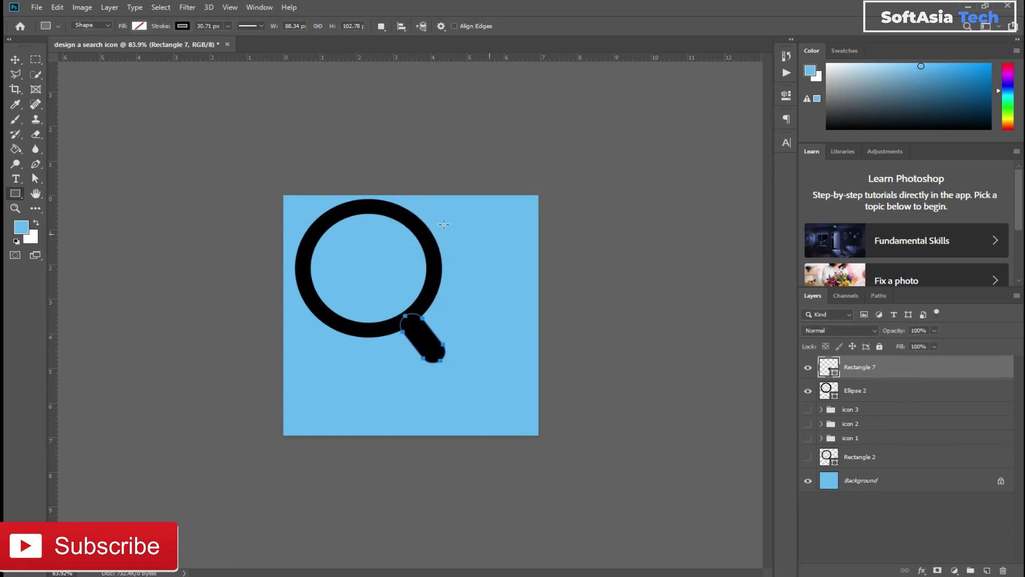
right_click(21, 194)
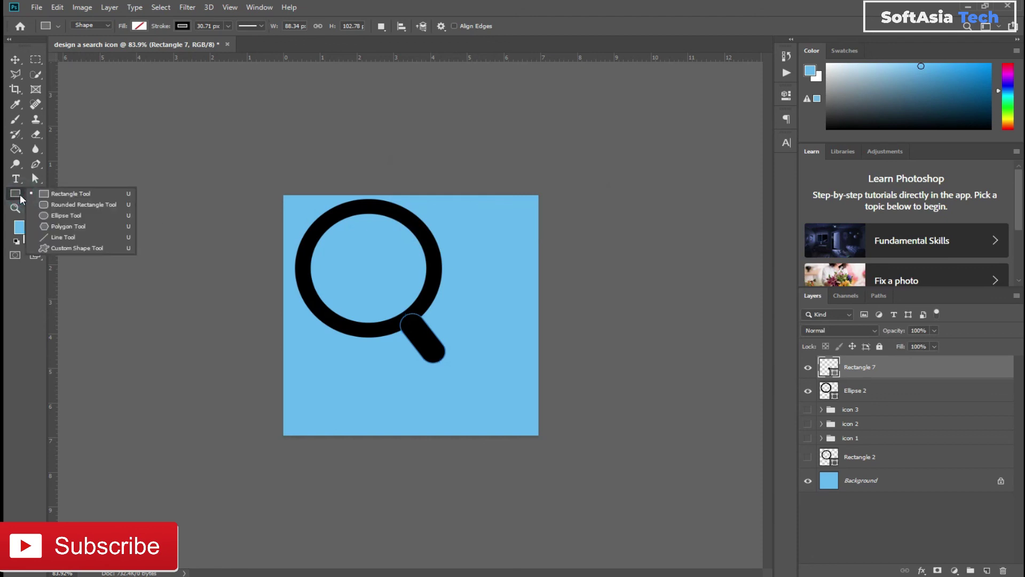
Draw a tall rectangle right of the ring with a light yellow fill
click(491, 270)
click(444, 213)
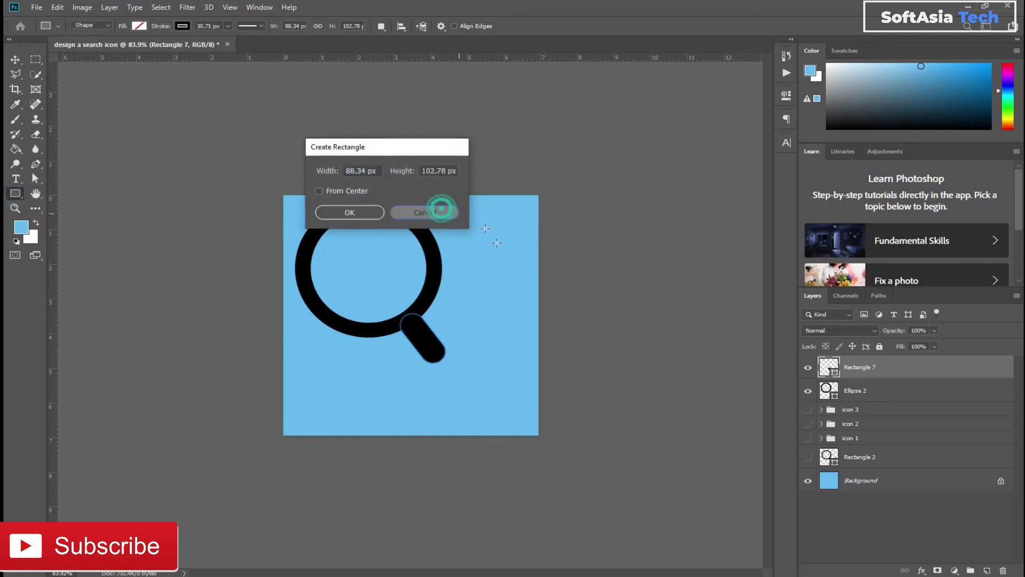
mouse_move(464, 229)
mouse_down()
mouse_move(529, 401)
mouse_move(534, 372)
mouse_up()
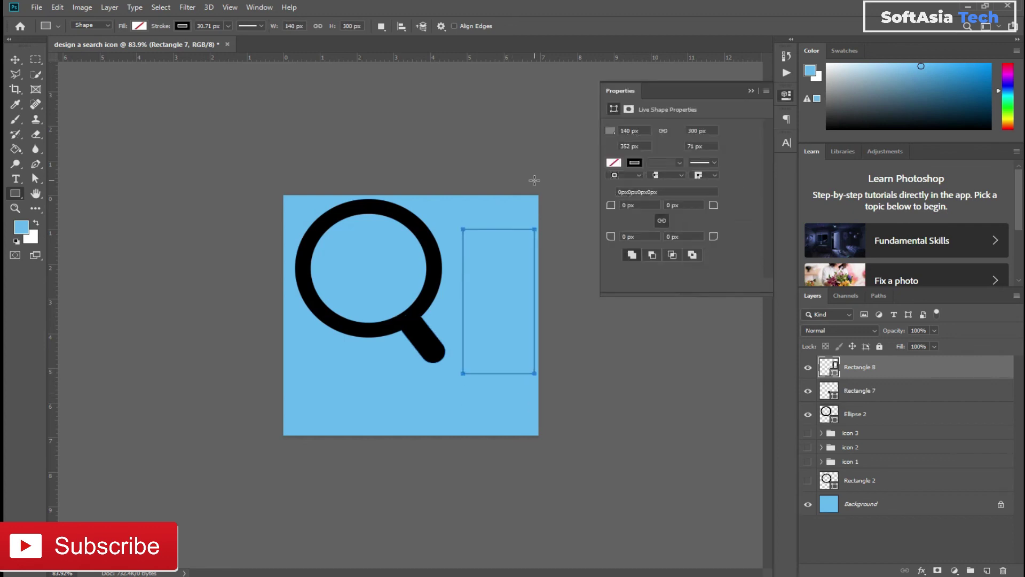
click(614, 163)
click(627, 235)
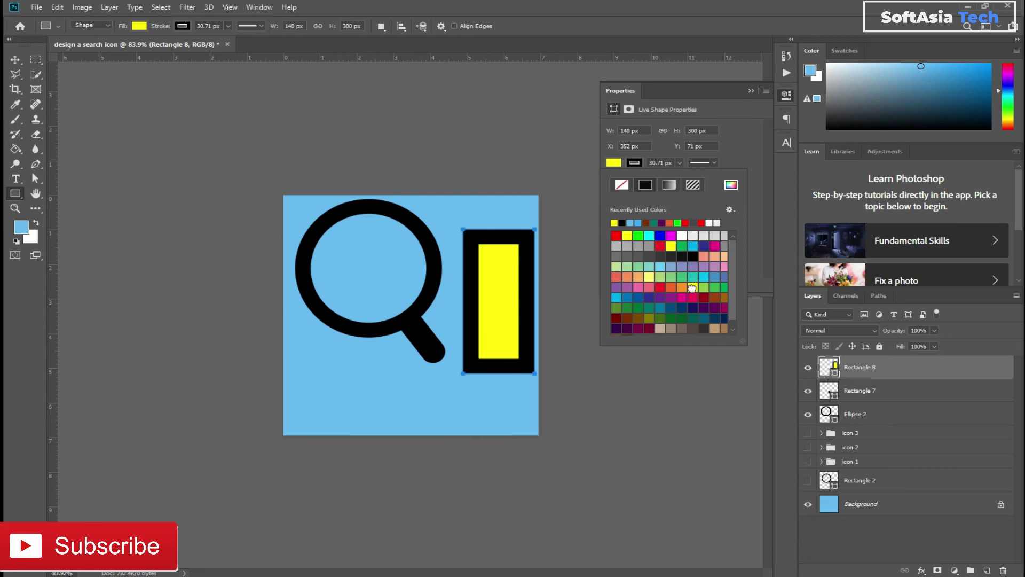
click(692, 289)
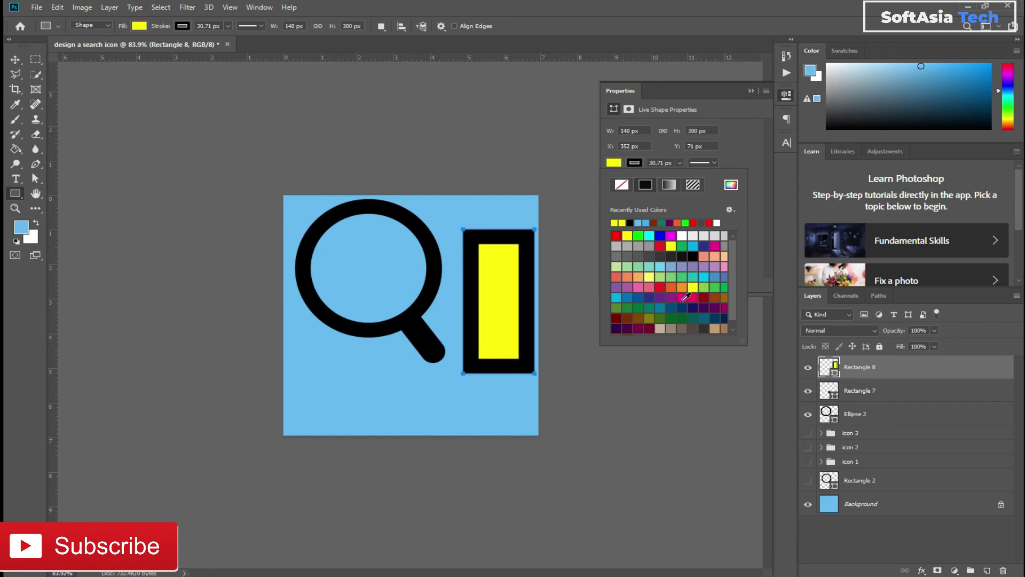
click(648, 277)
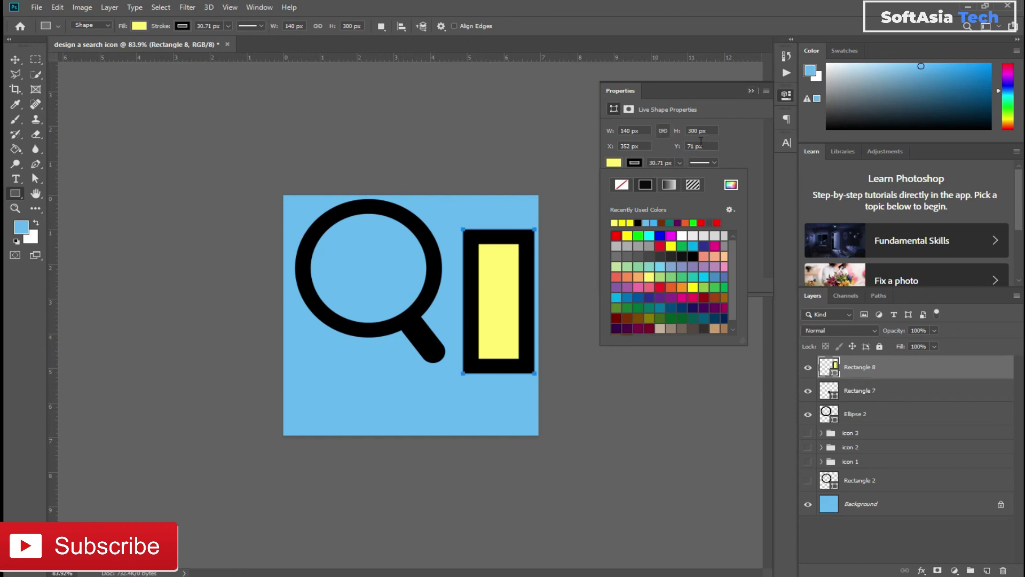
Set all the yellow rectangle's corner radii to 70 px, making a pill
click(744, 146)
click(640, 205)
text(70)
key(Return)
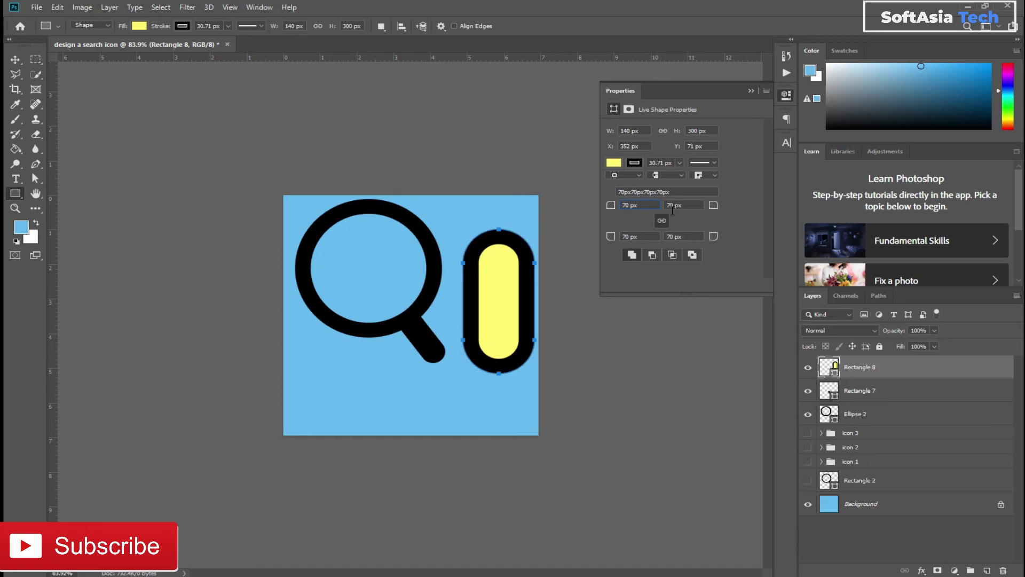
click(765, 92)
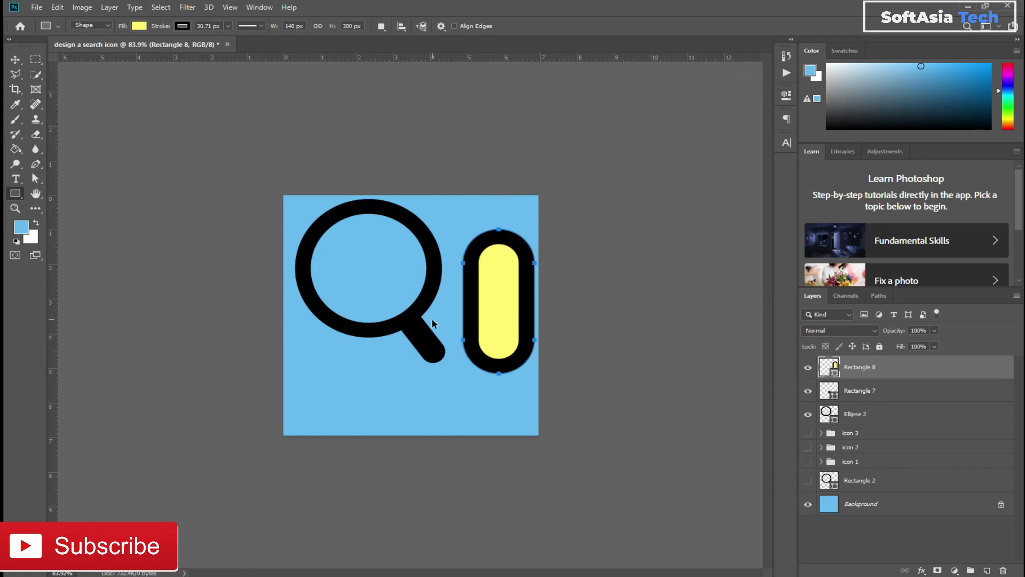
key(ctrl+t)
Tilt the yellow pill about 36°, shorten it, and position it over the stem end
mouse_move(492, 201)
mouse_down()
mouse_move(454, 372)
mouse_move(443, 372)
mouse_up()
drag(488, 316, 491, 323)
drag(441, 362, 437, 361)
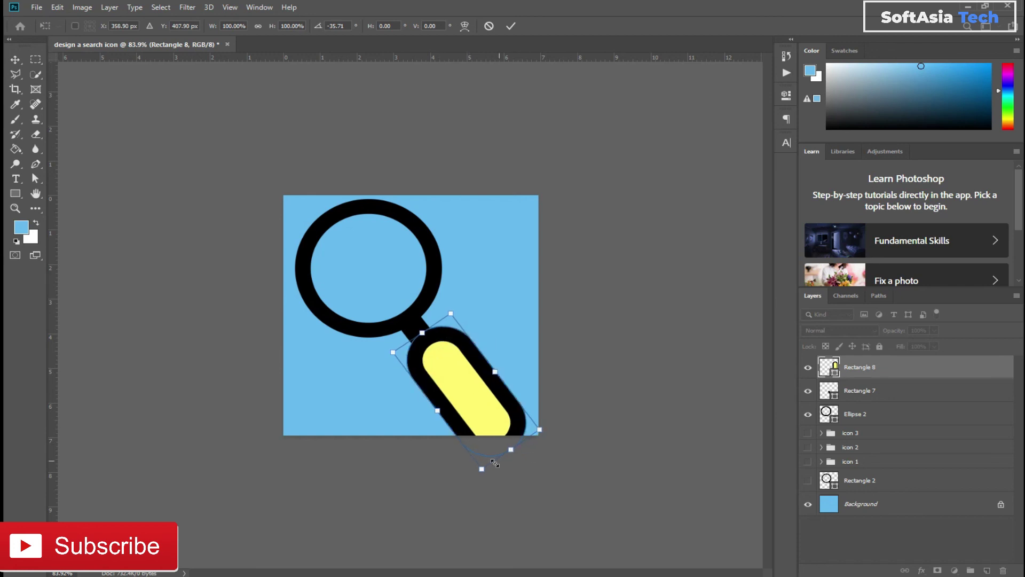
drag(483, 459, 478, 452)
drag(472, 398, 477, 406)
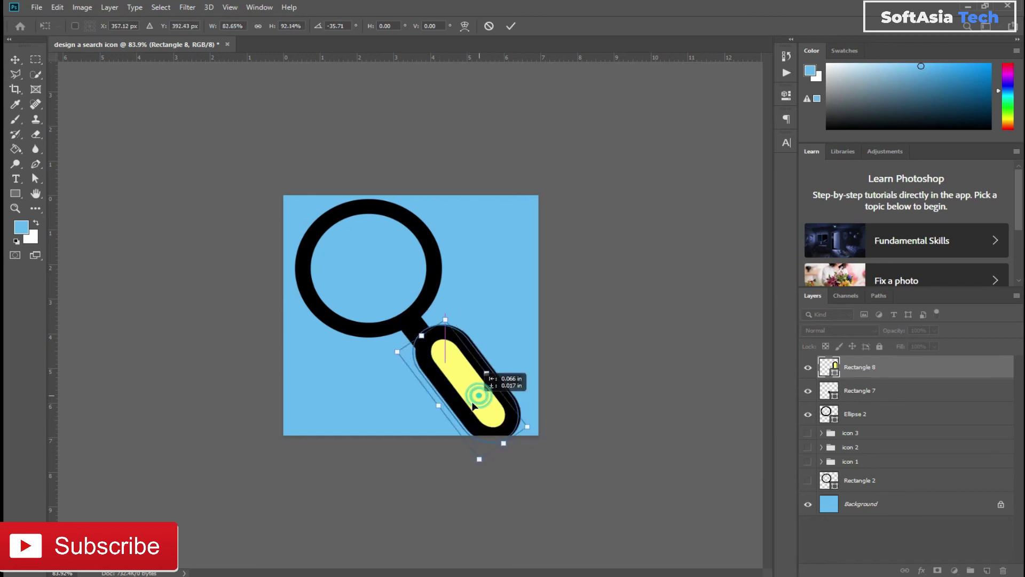
drag(505, 444, 479, 415)
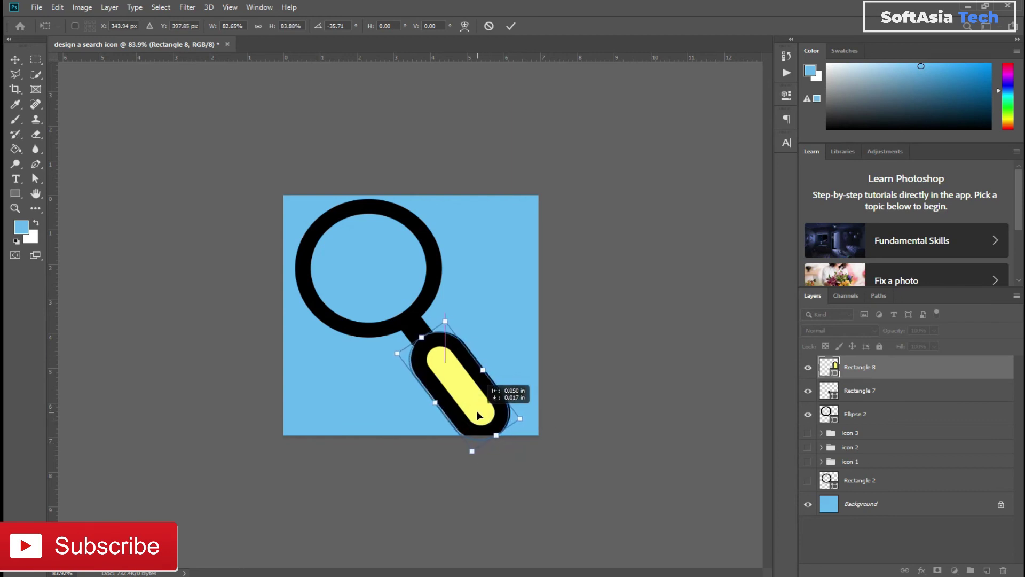
click(484, 369)
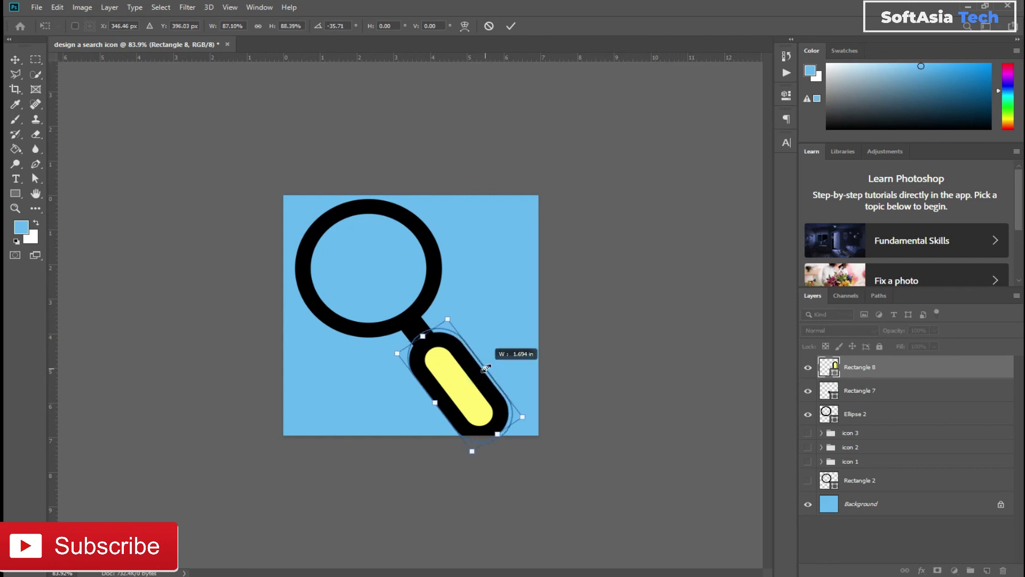
drag(485, 368, 468, 387)
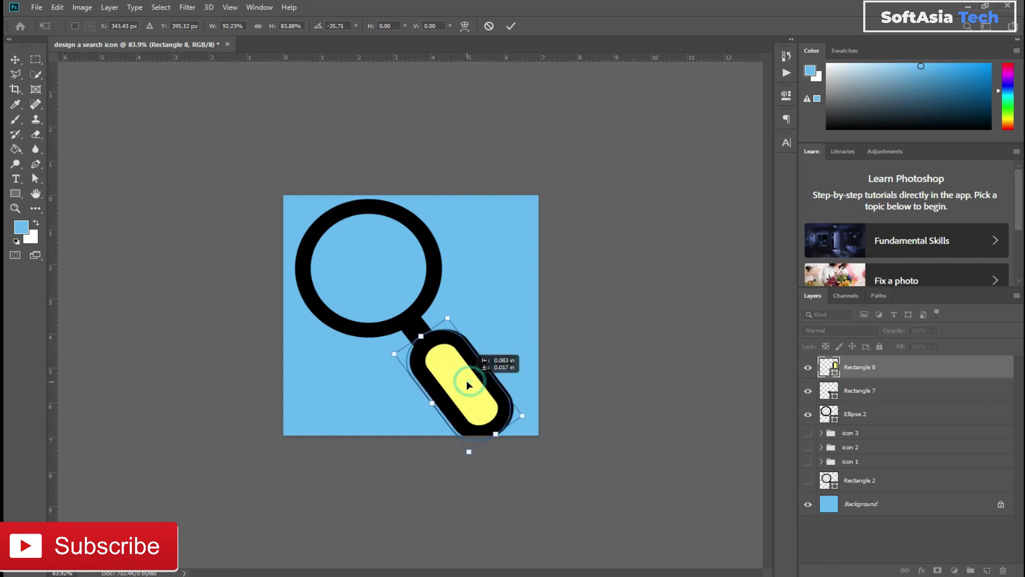
drag(476, 317, 475, 319)
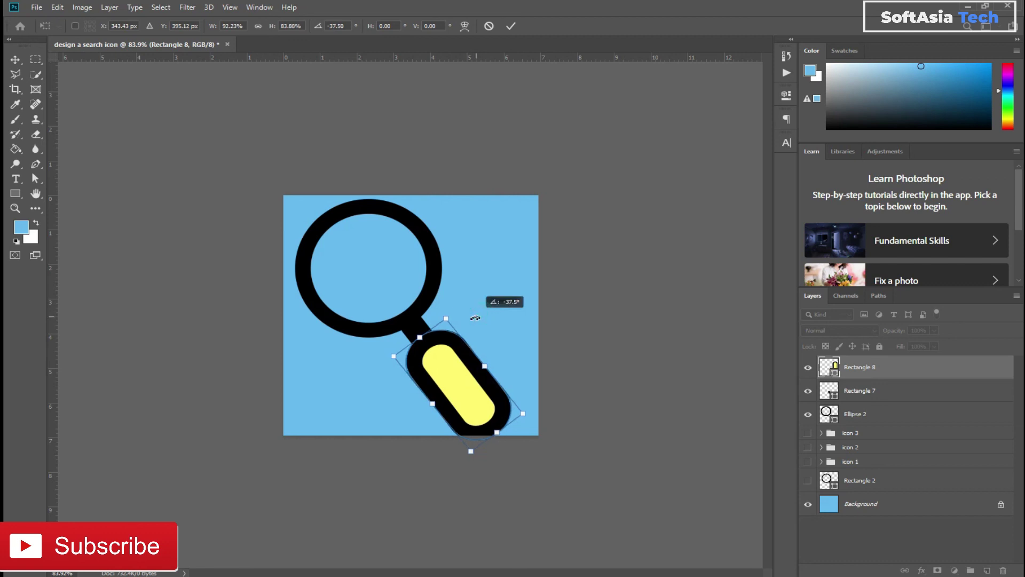
drag(454, 395, 458, 393)
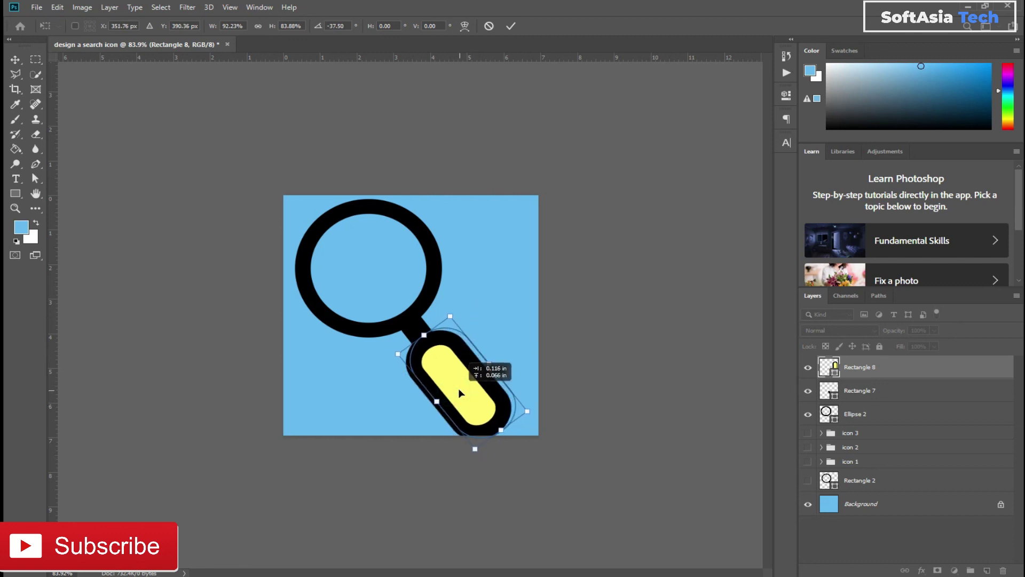
drag(474, 331, 472, 336)
Commit the pill, then group it with Rectangle 7 and Ellipse 2 as icon 4
click(899, 367)
click(476, 219)
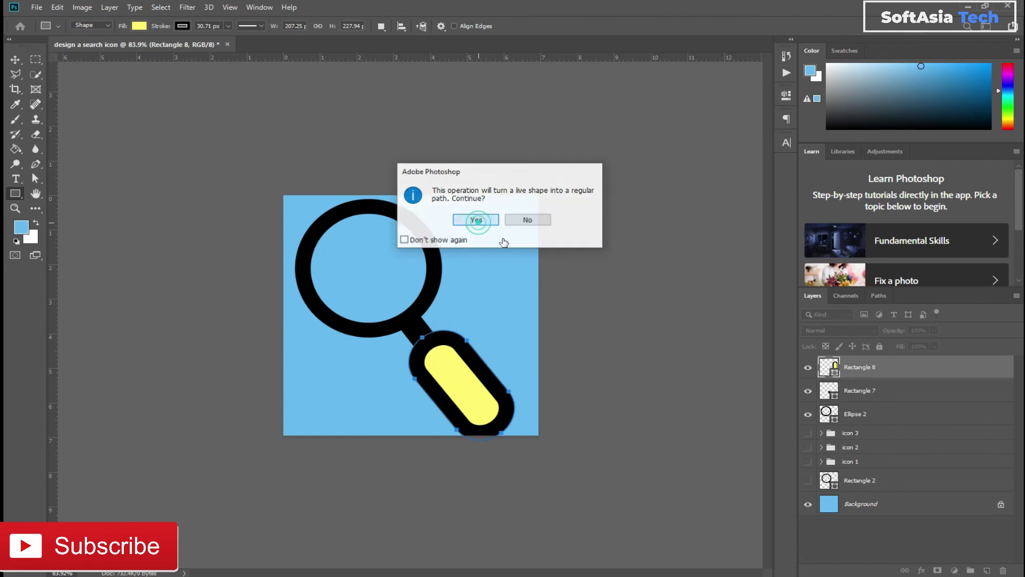
shift+click(910, 394)
shift+click(878, 417)
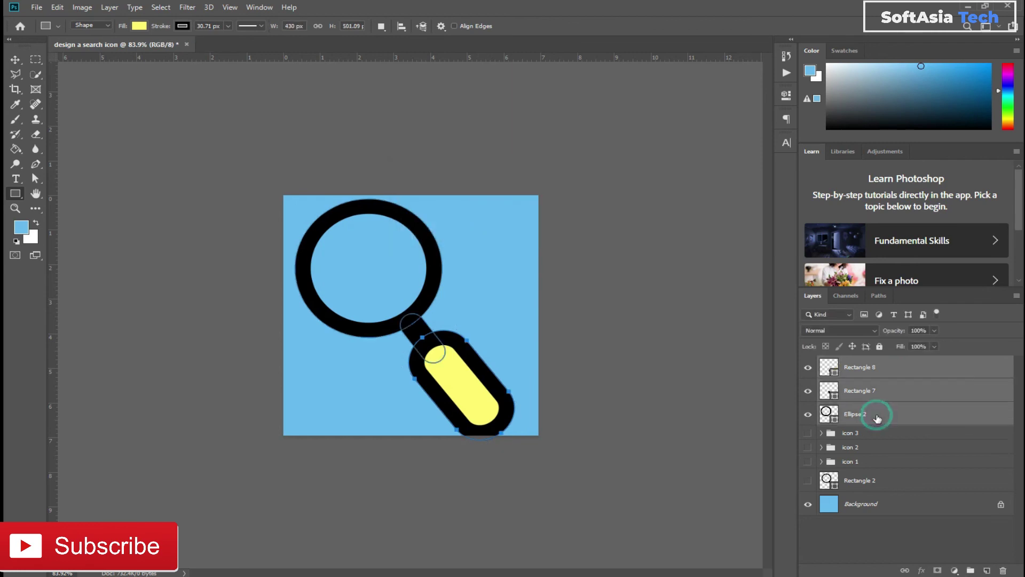
key(ctrl+g)
double_click(855, 363)
text(icon 4)
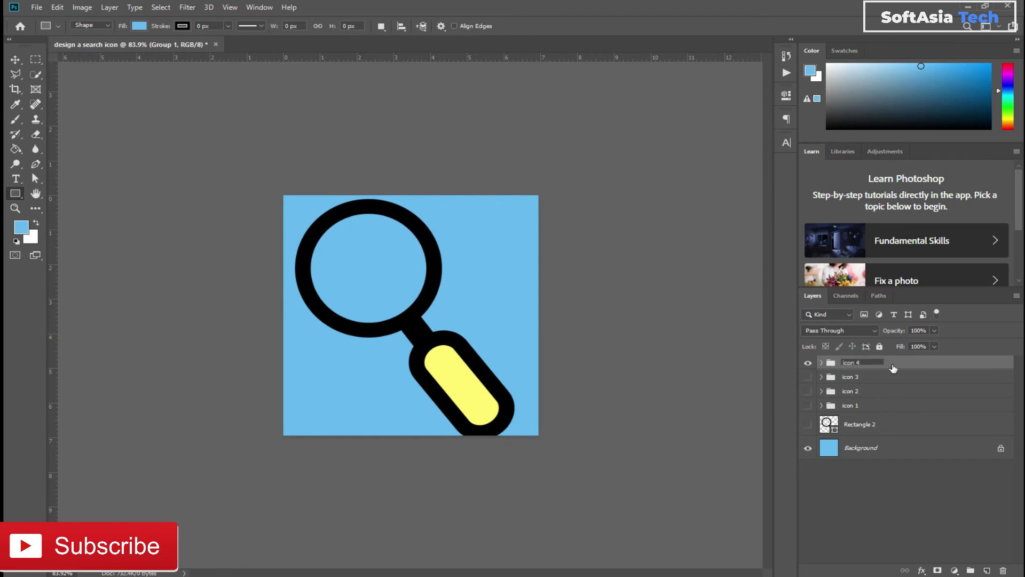
click(891, 367)
key(ctrl+t)
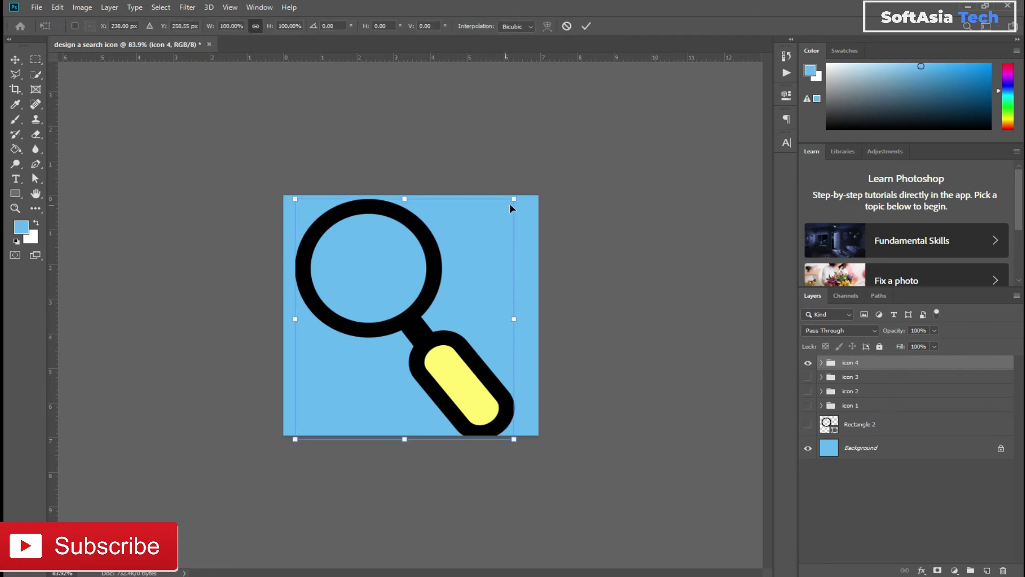
Scale the icon 4 magnifier down and reposition it with space around it in the square
drag(509, 204, 488, 219)
drag(449, 334, 471, 316)
click(925, 366)
key(u)
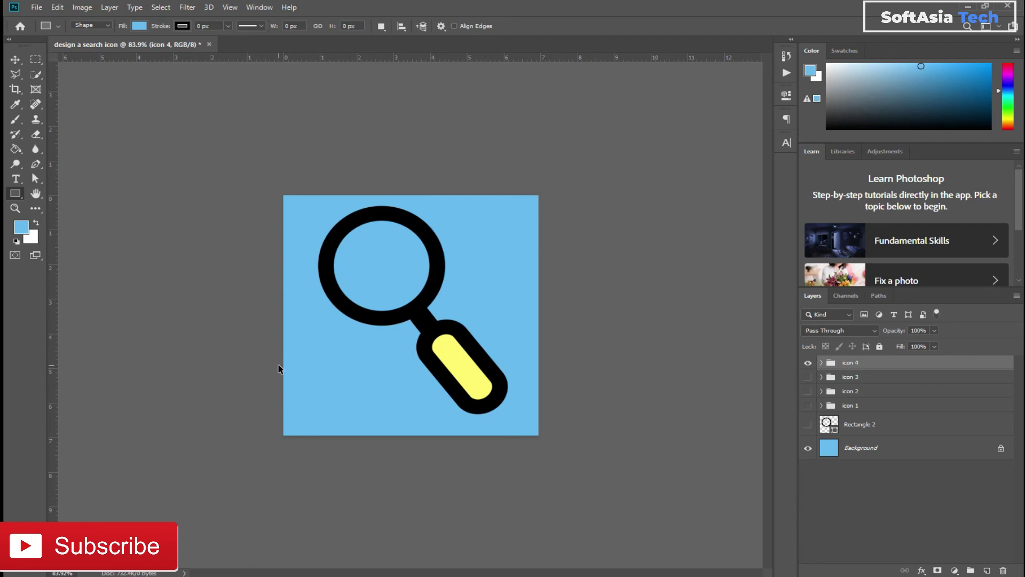
key(ctrl+t)
mouse_move(507, 205)
mouse_down()
mouse_move(456, 229)
mouse_move(470, 248)
mouse_up()
drag(466, 334, 434, 287)
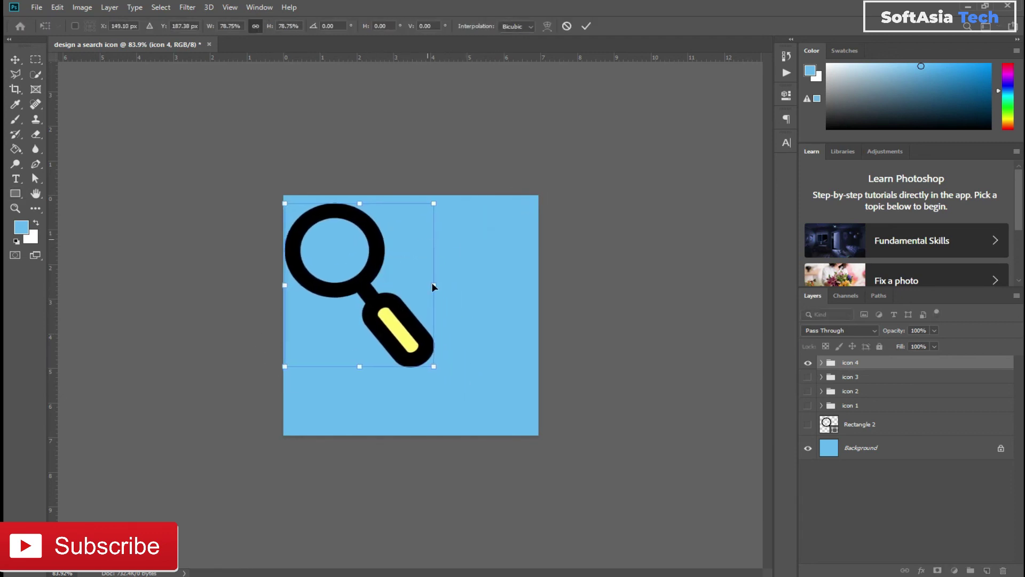
drag(433, 366, 394, 321)
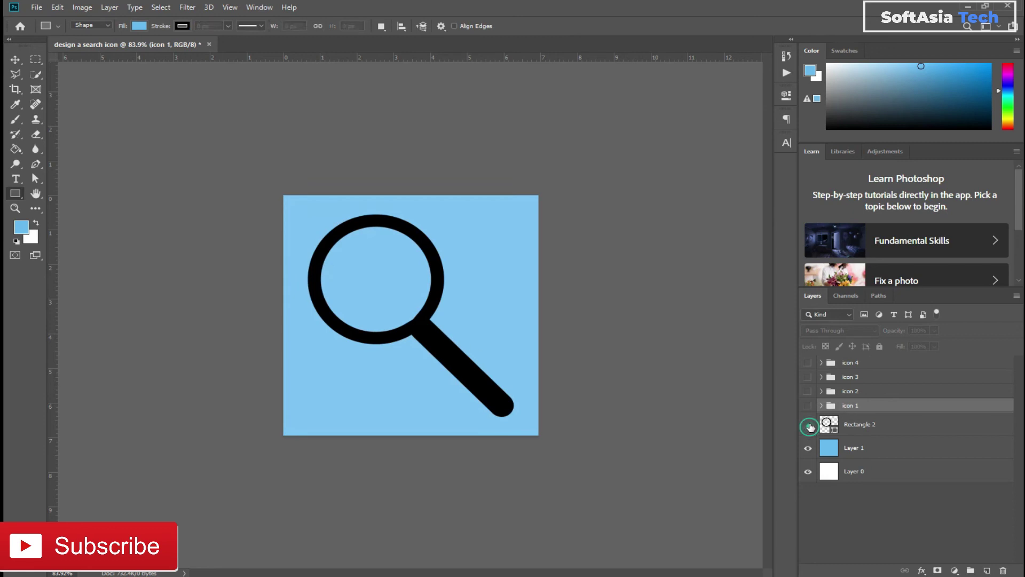
Toggle visibility between the plain Rectangle 2 magnifier and the icon 1 highlighted version
click(807, 425)
click(808, 406)
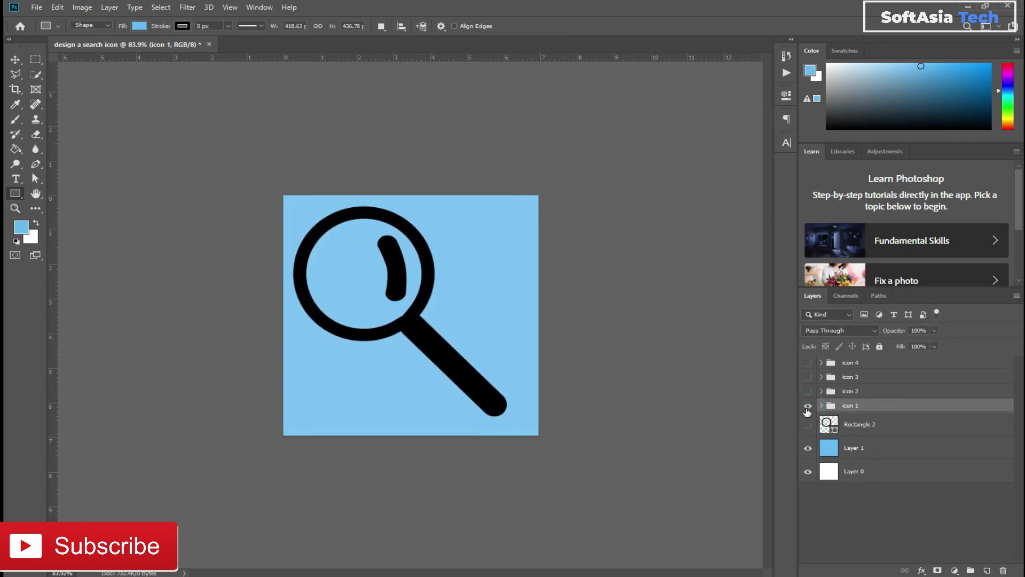
click(807, 407)
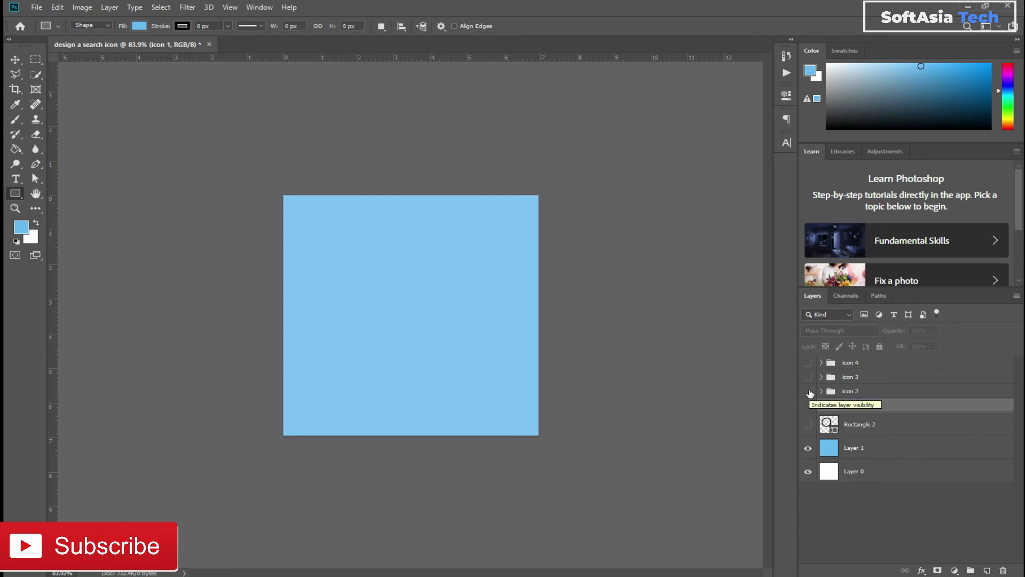
click(808, 426)
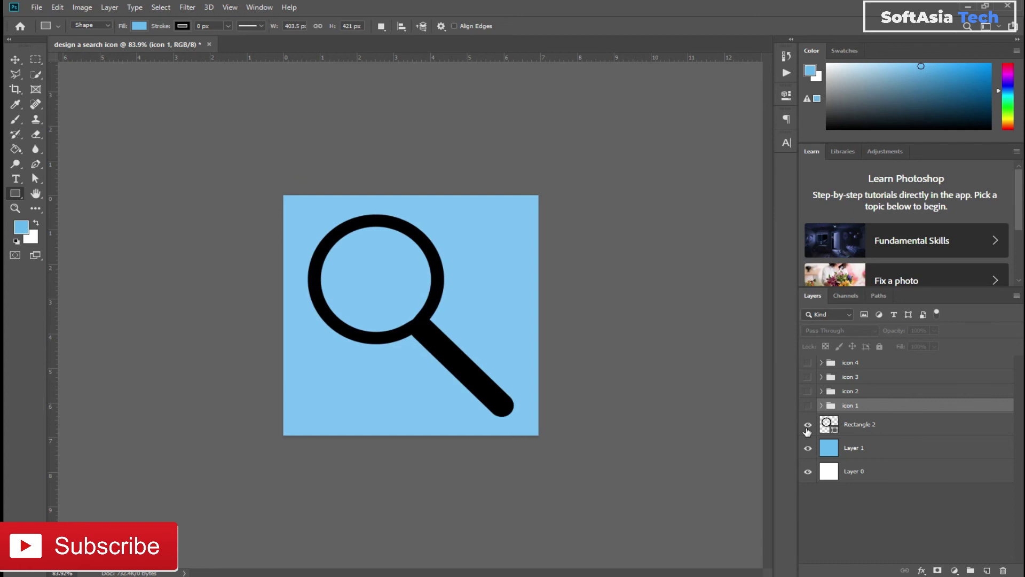
click(807, 425)
click(807, 405)
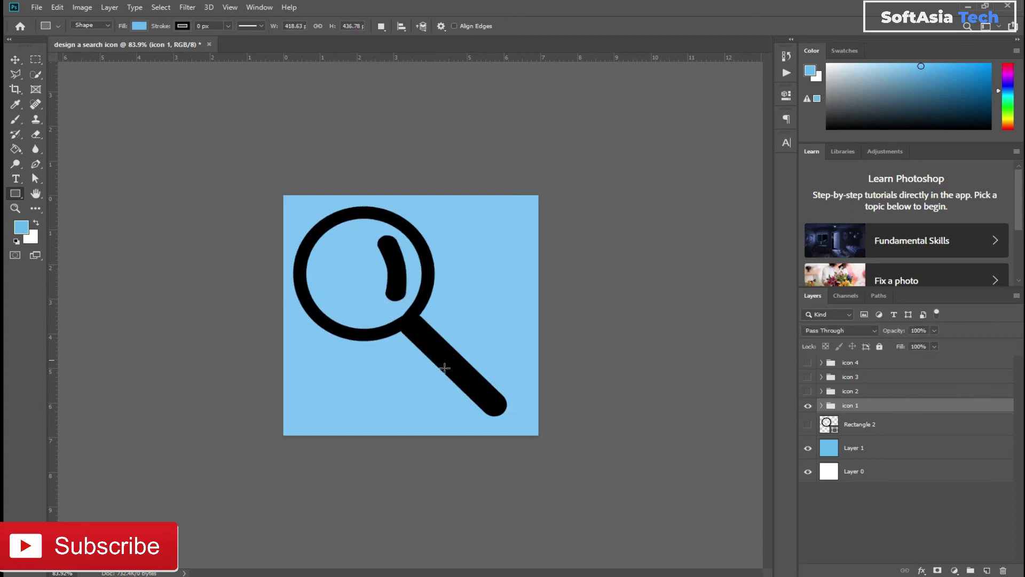